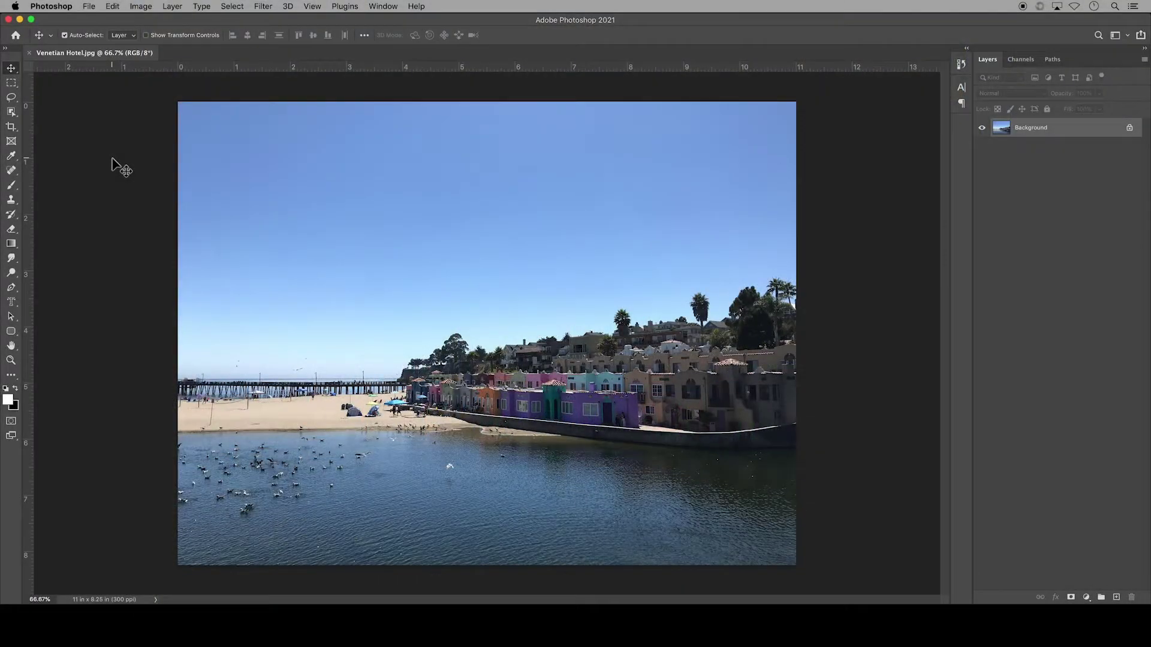
- Place the Beach photo as an embedded image, scaled down near the top of the canvas
click(90, 8)
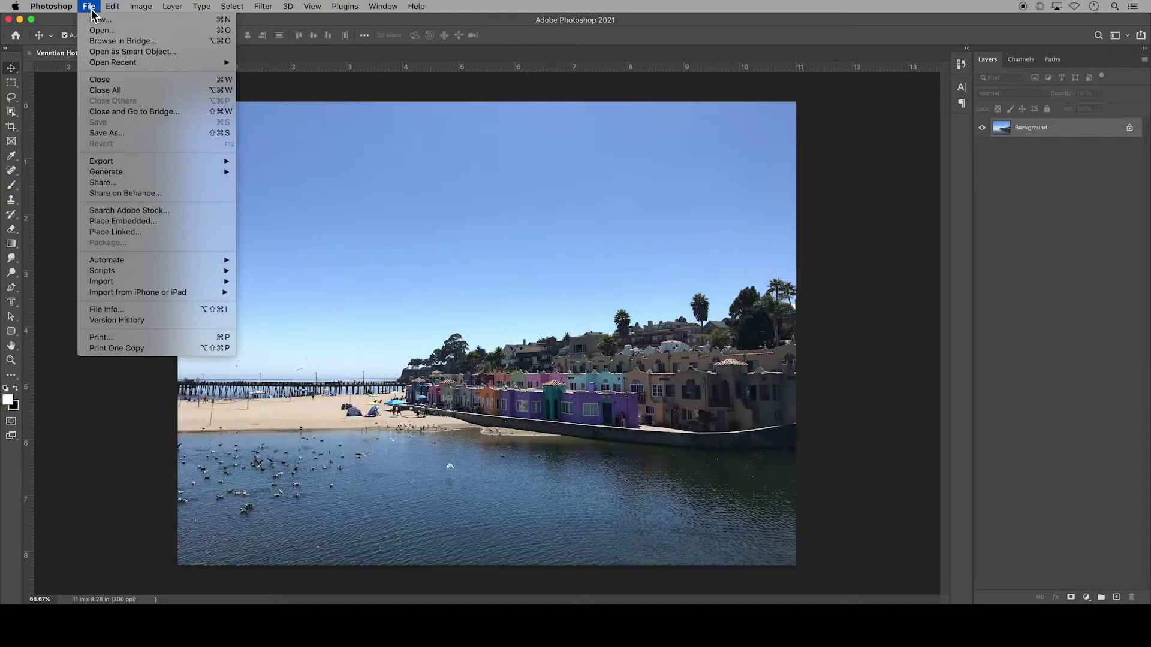
click(160, 222)
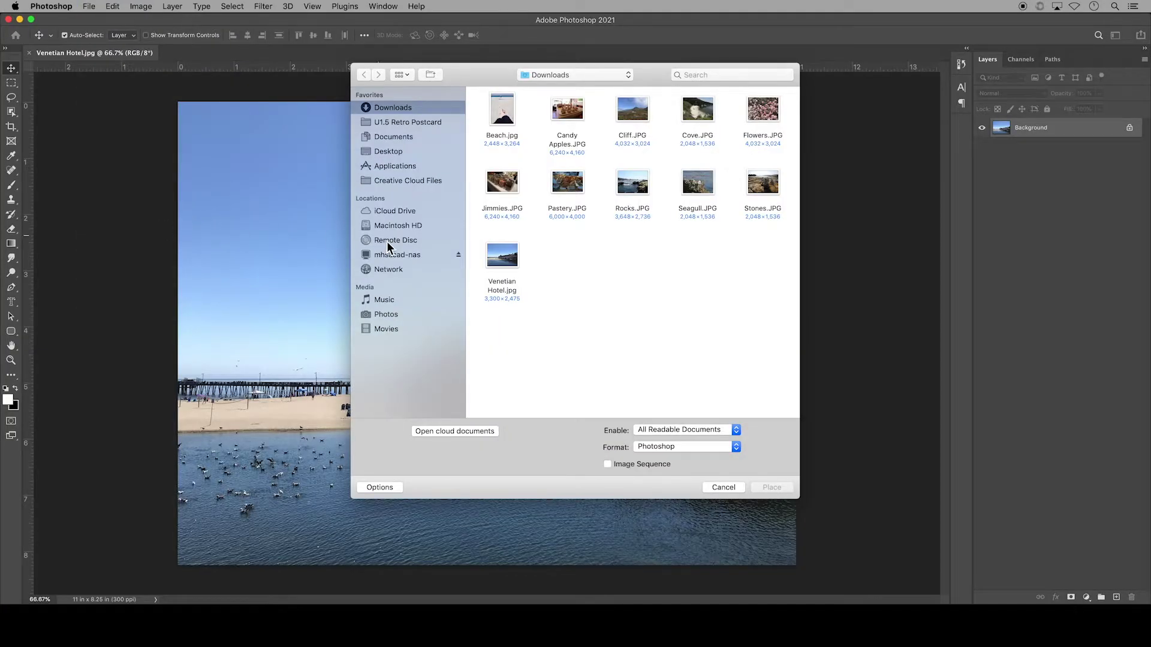
click(503, 120)
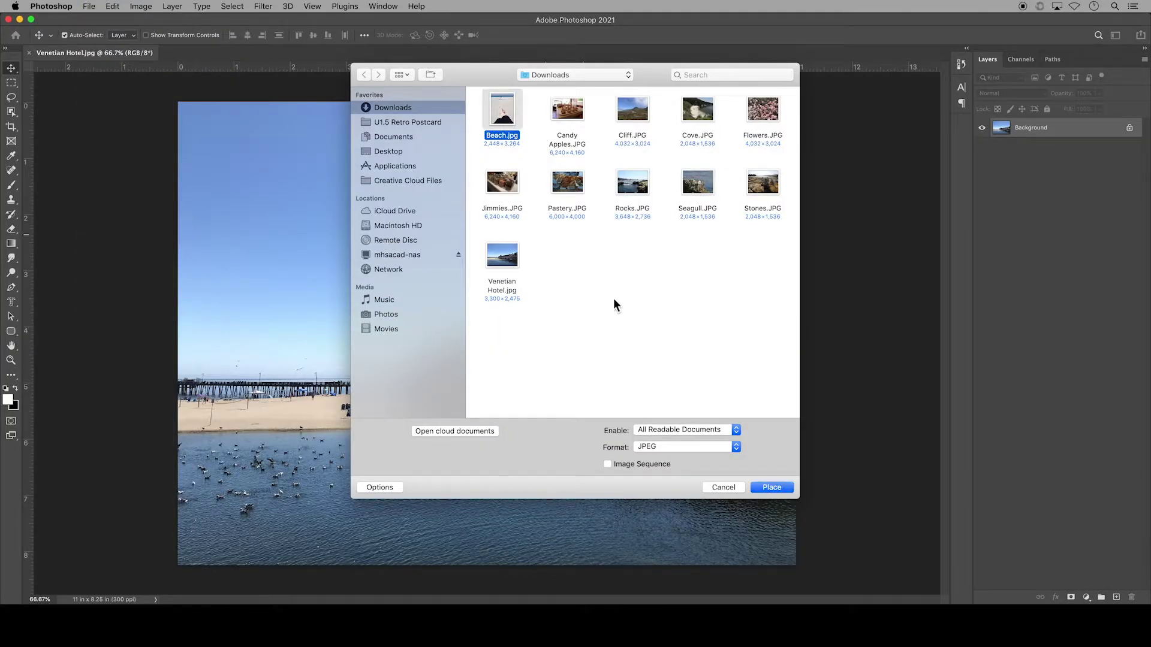
click(771, 487)
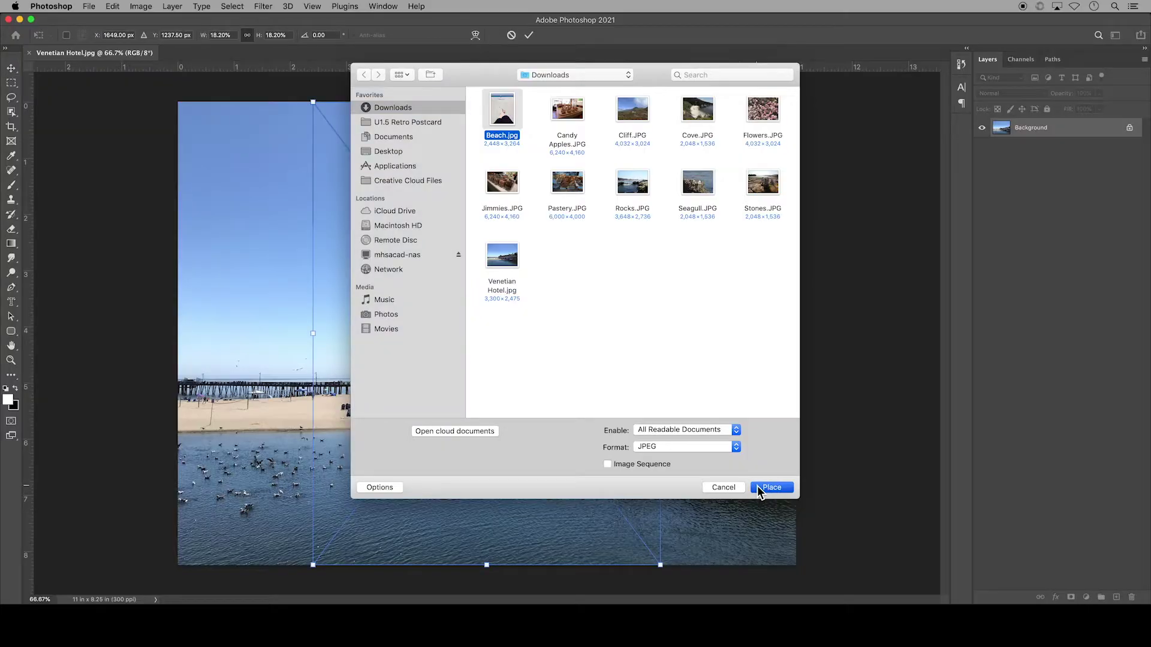
drag(601, 473, 403, 221)
click(529, 34)
- Place the Candy Apples photo small beside Beach and hide the Venetian Hotel background
click(88, 6)
click(148, 222)
click(569, 120)
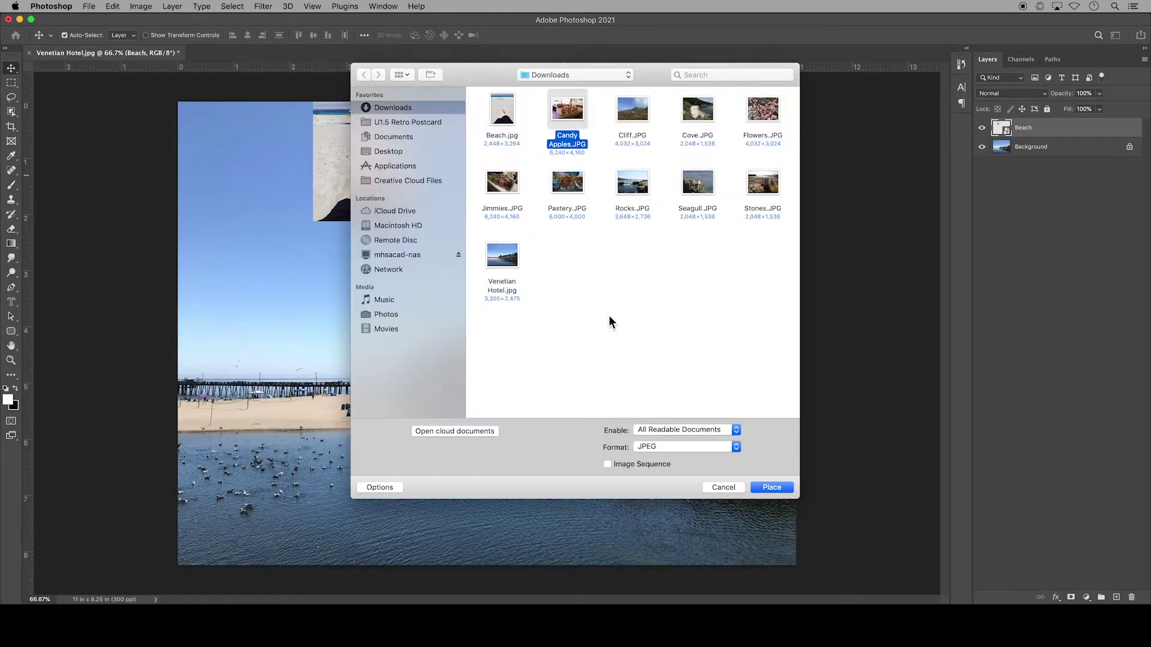
click(771, 487)
drag(666, 408, 503, 171)
click(528, 35)
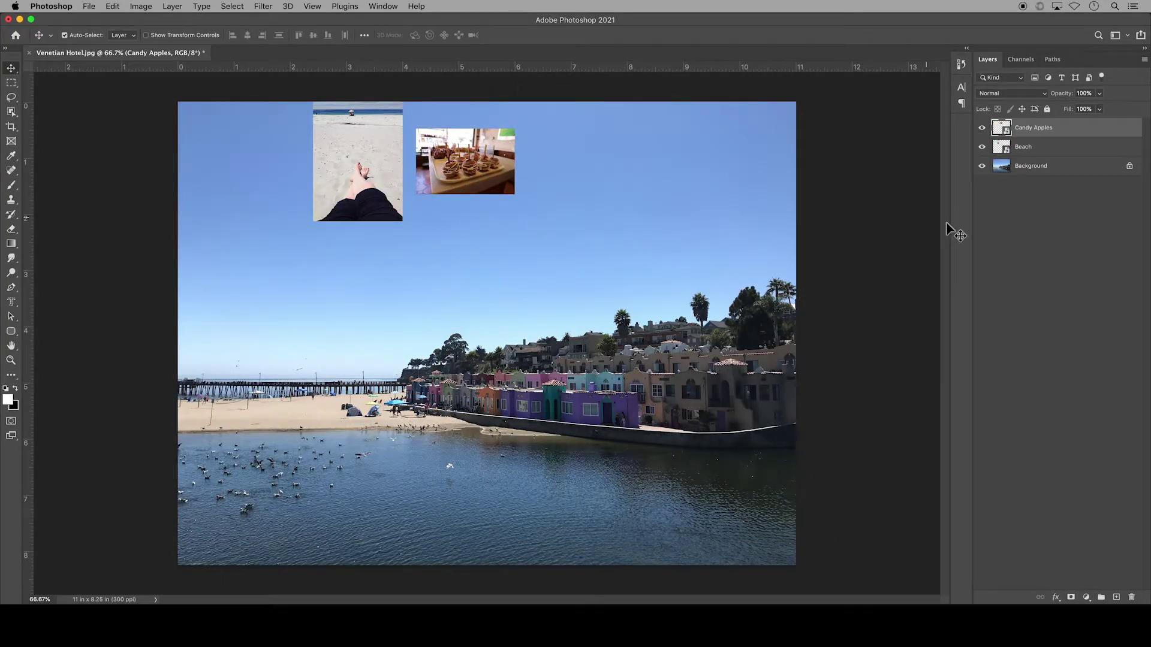
click(982, 166)
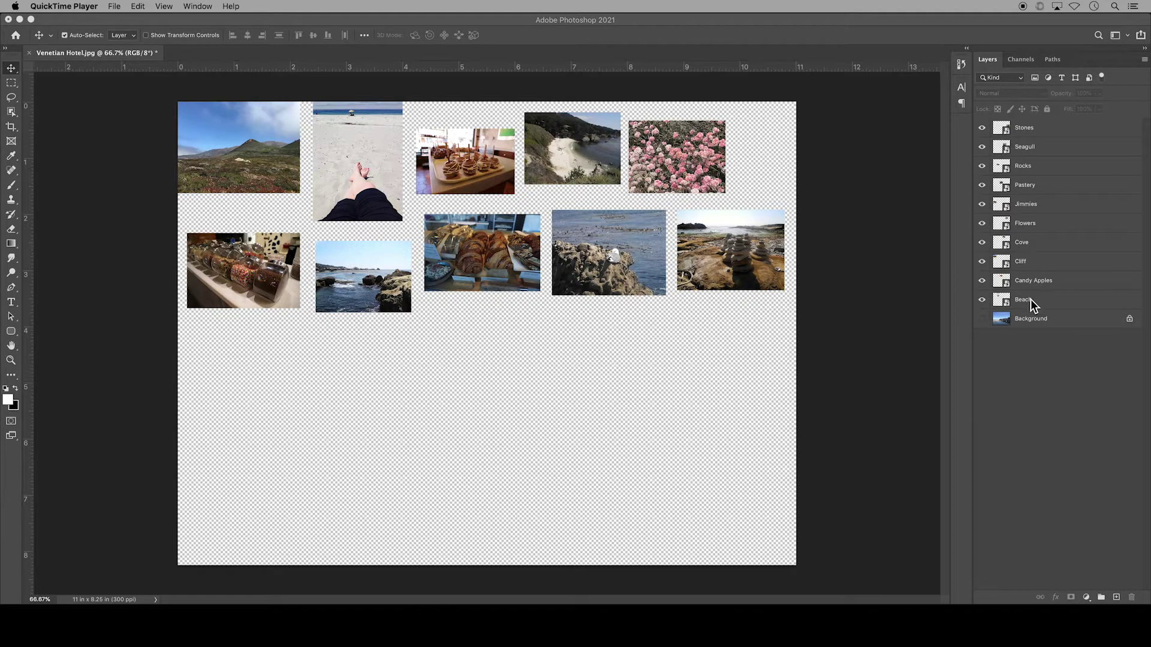
- Add separate black text layers for the letters C, A, P and I across the canvas
click(11, 302)
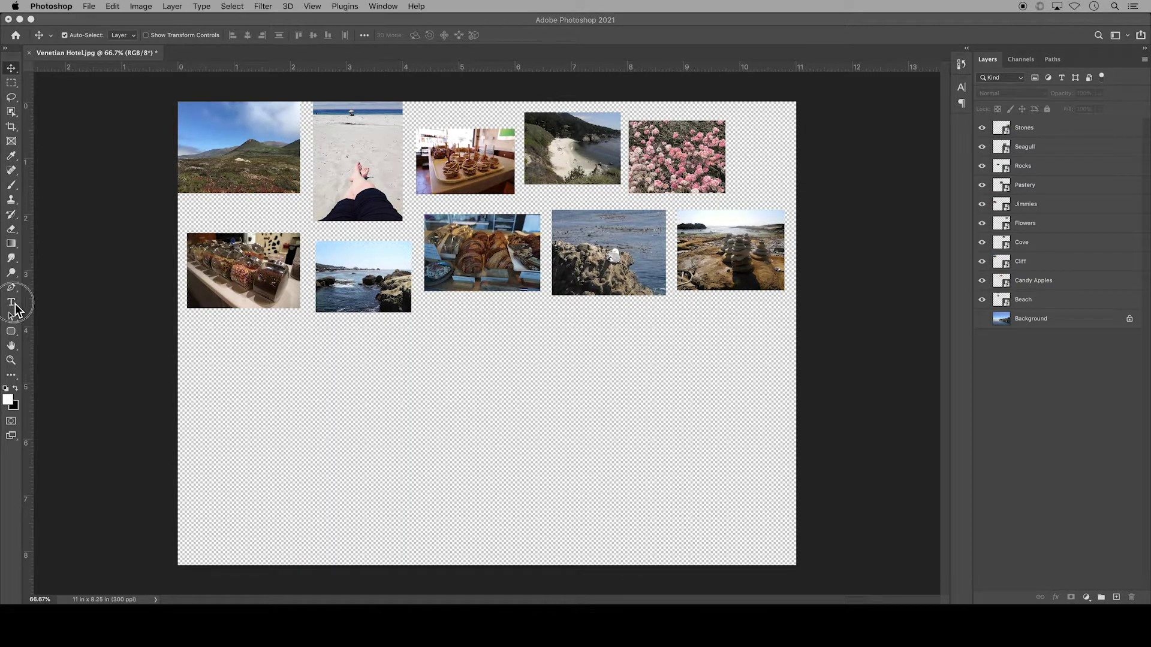
click(247, 378)
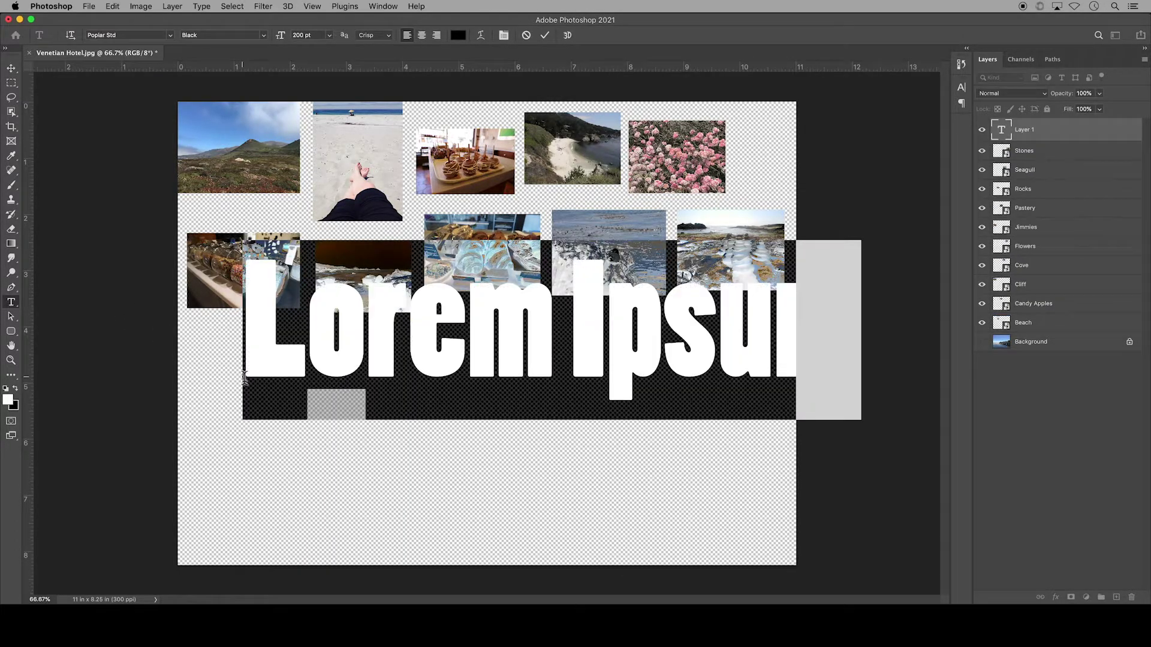
text(C)
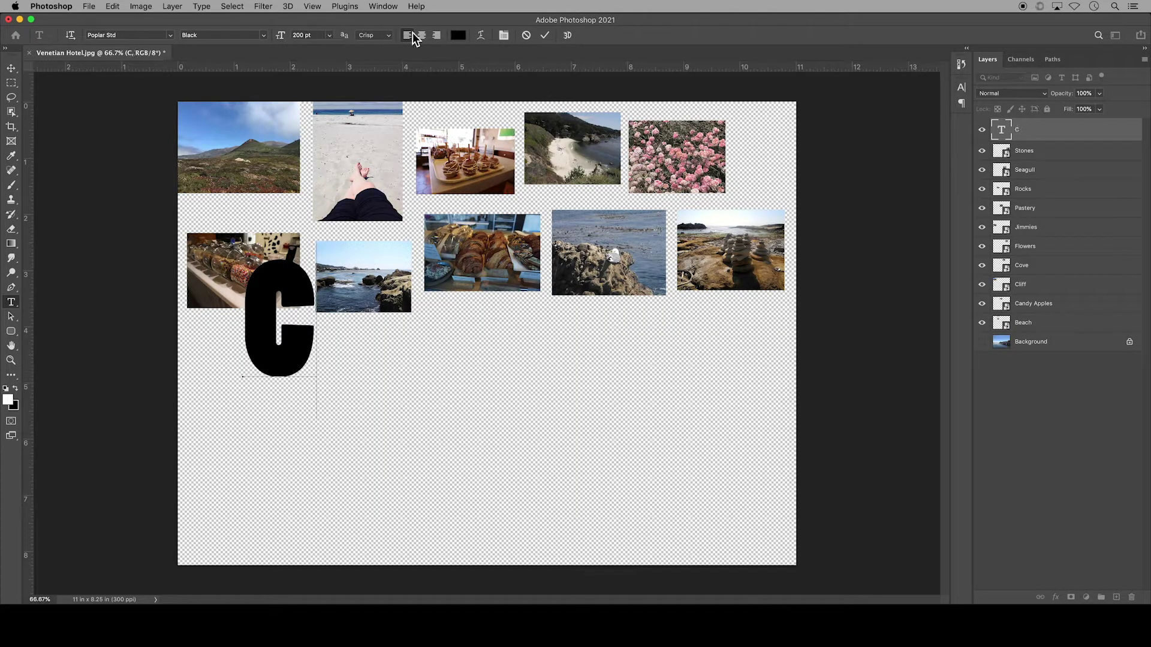
click(546, 36)
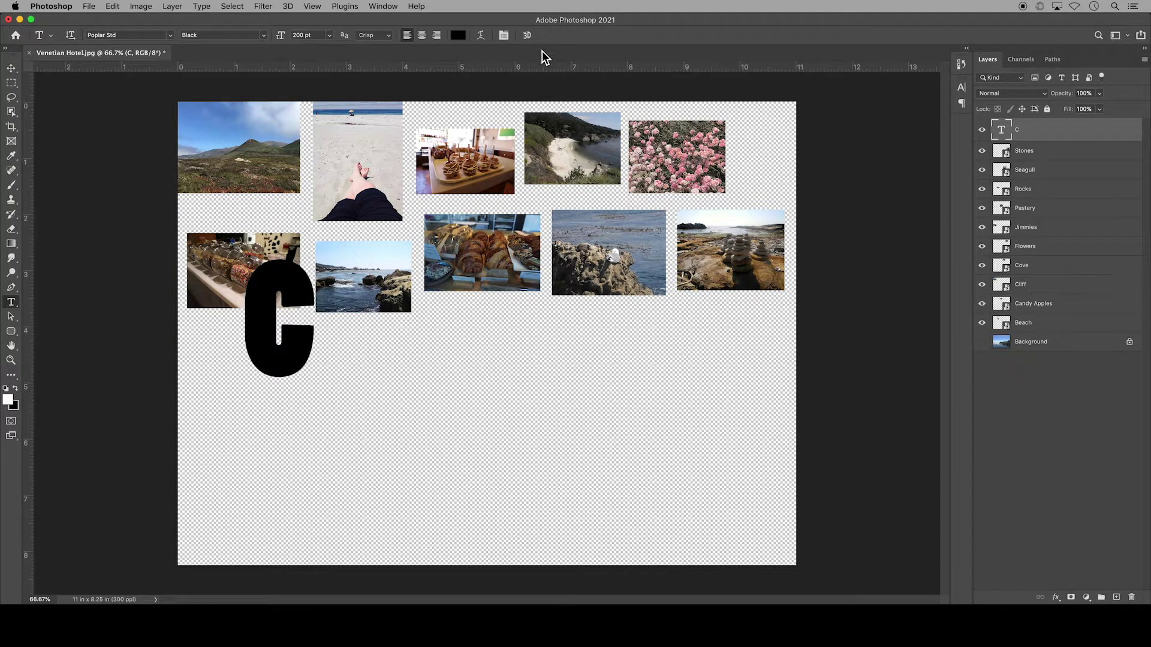
click(365, 359)
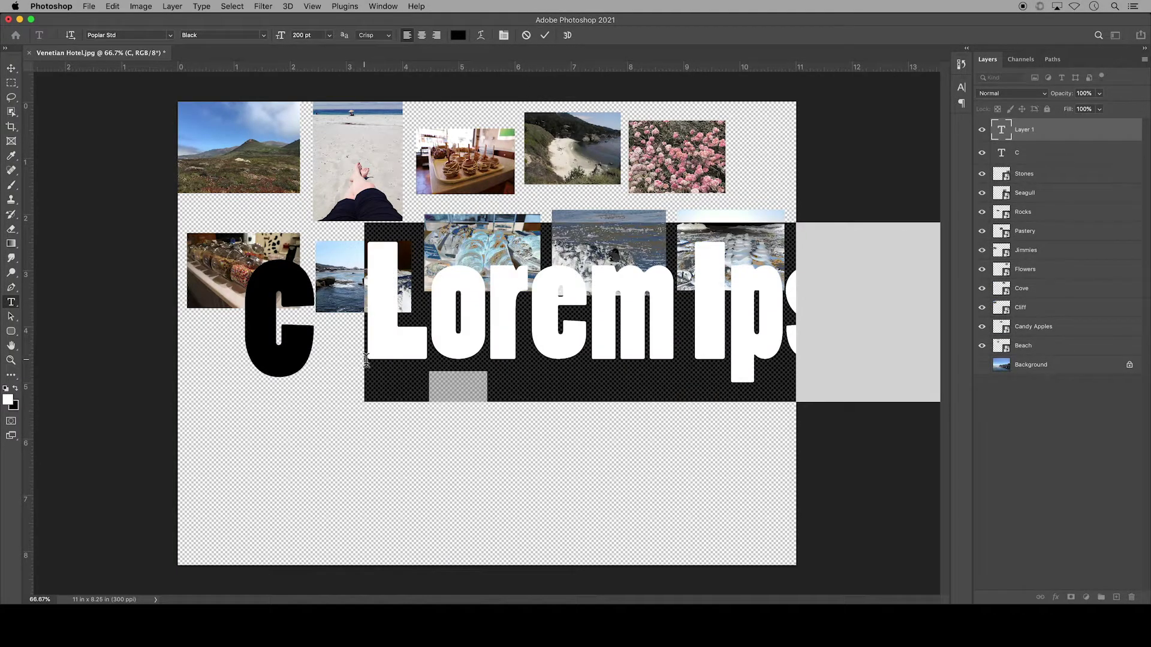
text(A)
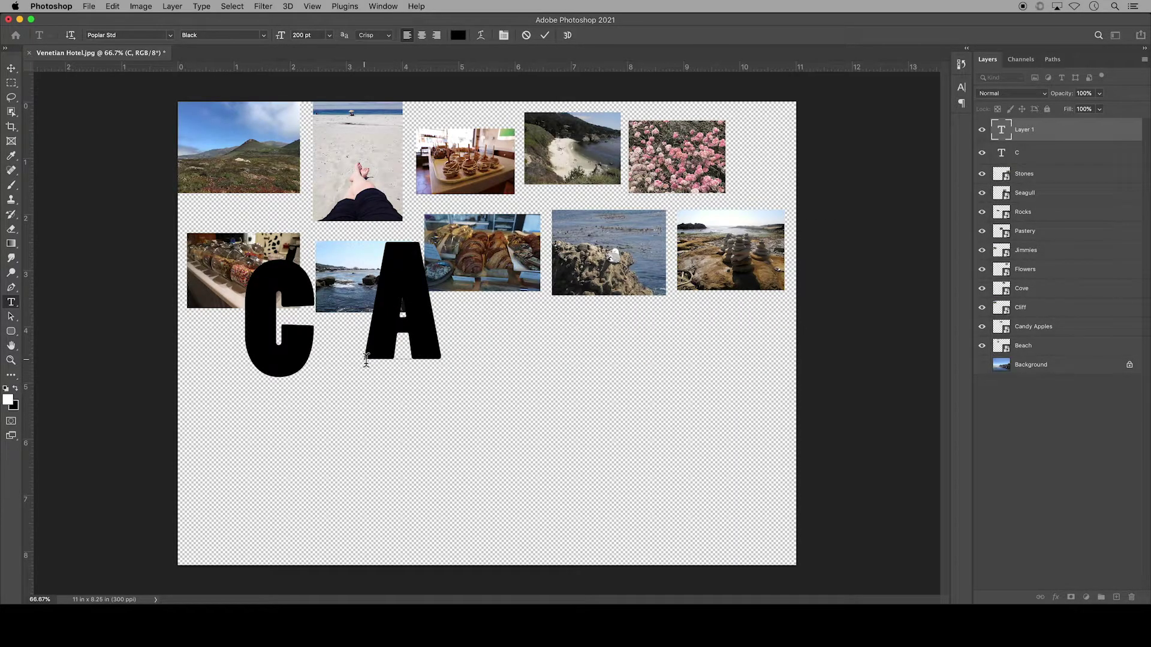
click(546, 35)
click(478, 329)
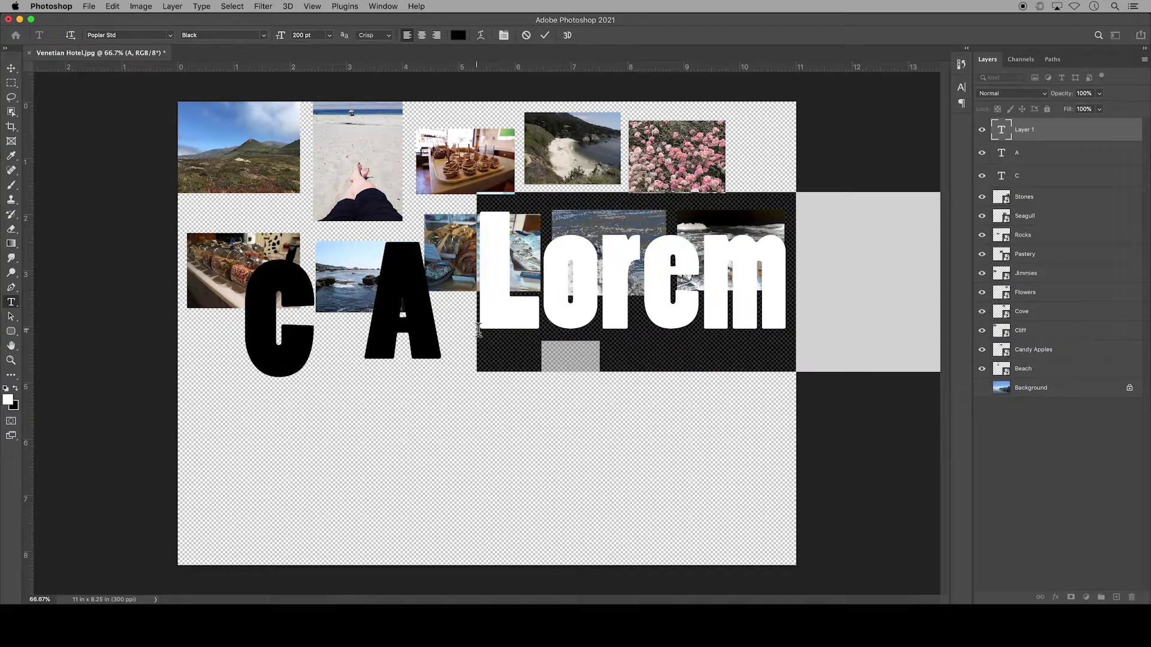
text(P)
click(545, 35)
click(571, 307)
text(I)
click(546, 35)
- Add separate text layers for the remaining letters T, O, L and the final A
click(674, 257)
text(T)
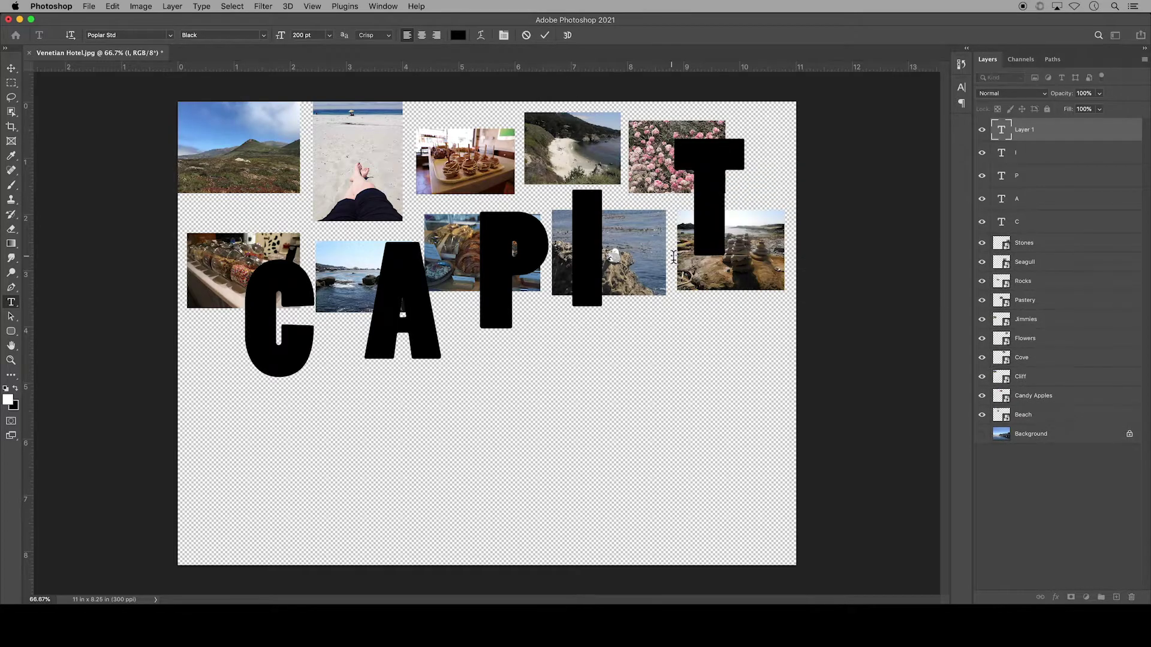
click(545, 35)
click(324, 450)
text(O)
click(546, 34)
click(465, 410)
text(L)
click(545, 35)
click(597, 398)
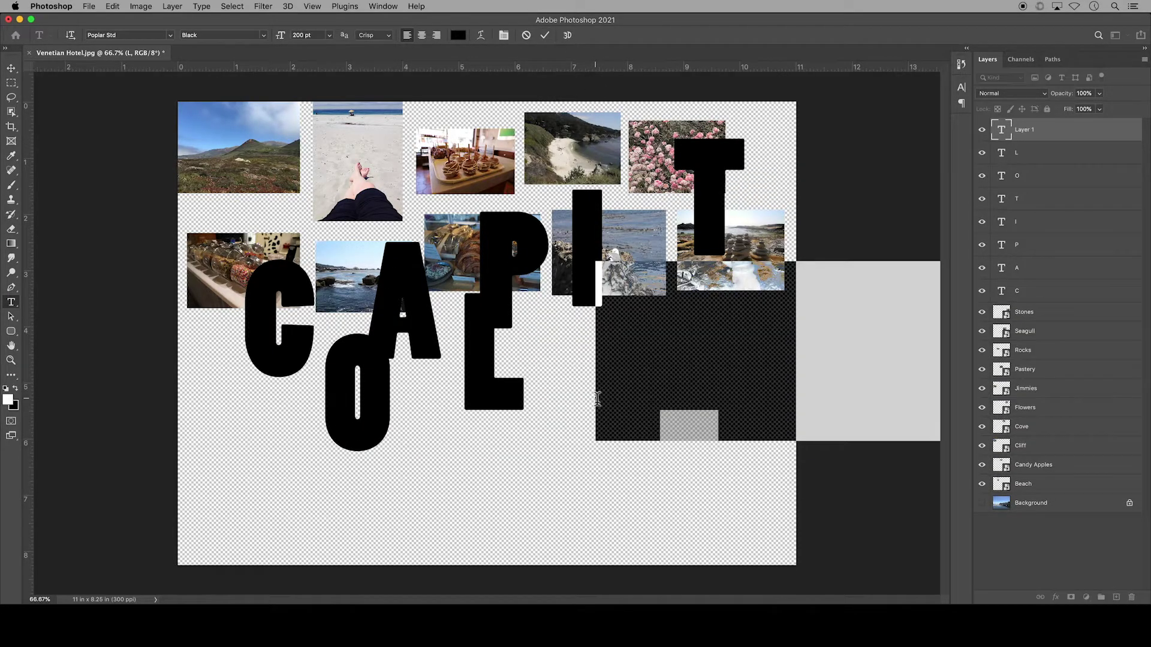
text(A)
click(546, 35)
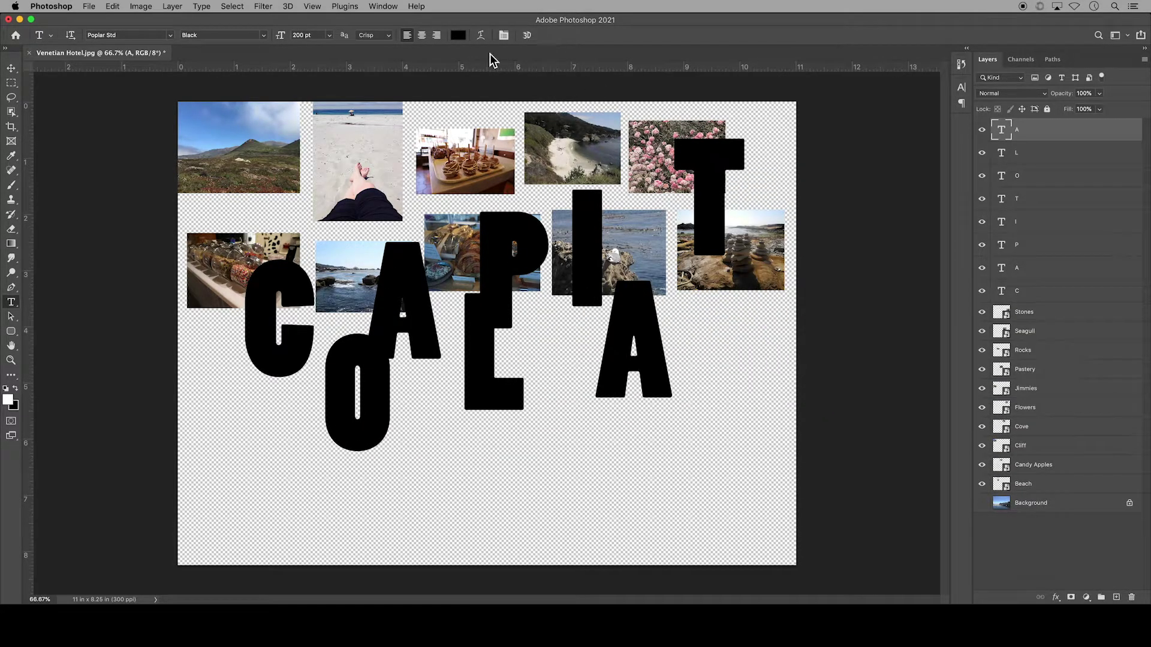
- Move the C, A, P, I, T, O and L letters each over a photo
click(11, 69)
drag(272, 360, 227, 183)
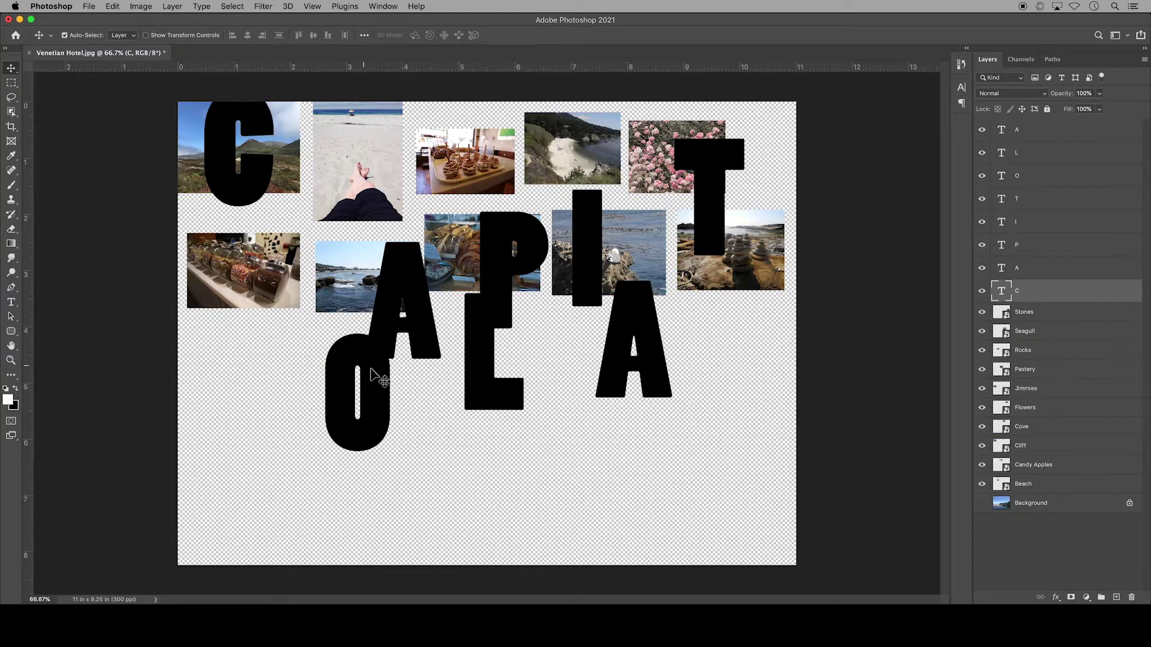
drag(386, 331, 338, 193)
drag(502, 276, 456, 166)
drag(587, 246, 570, 155)
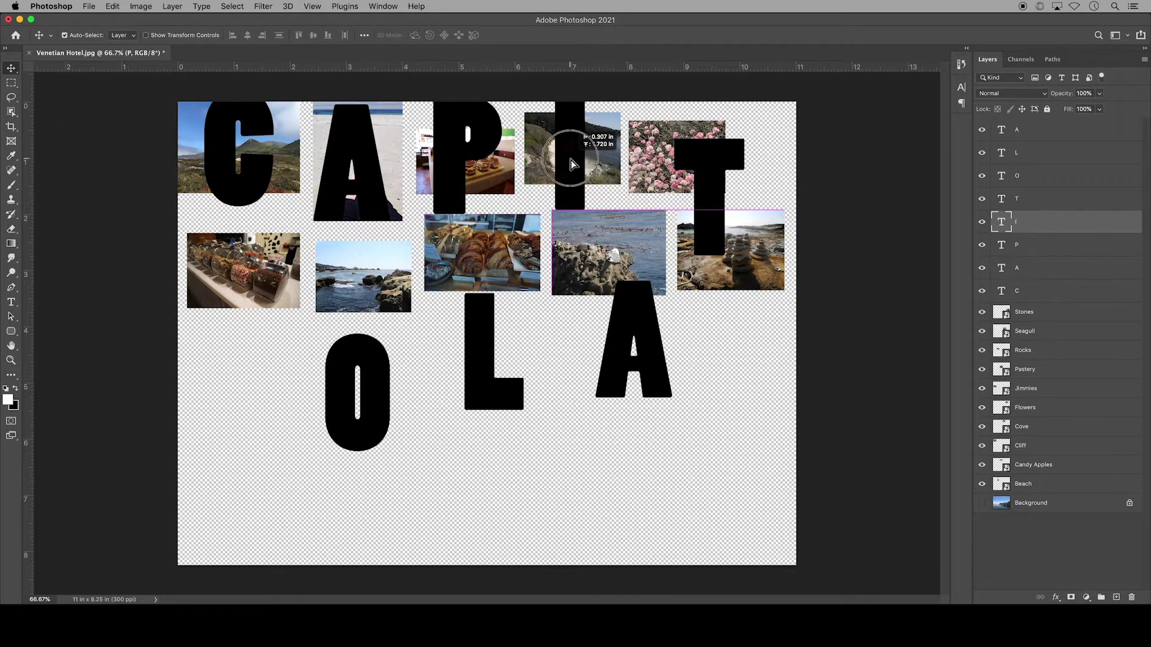
drag(709, 216, 680, 173)
drag(375, 391, 256, 264)
drag(488, 372, 365, 311)
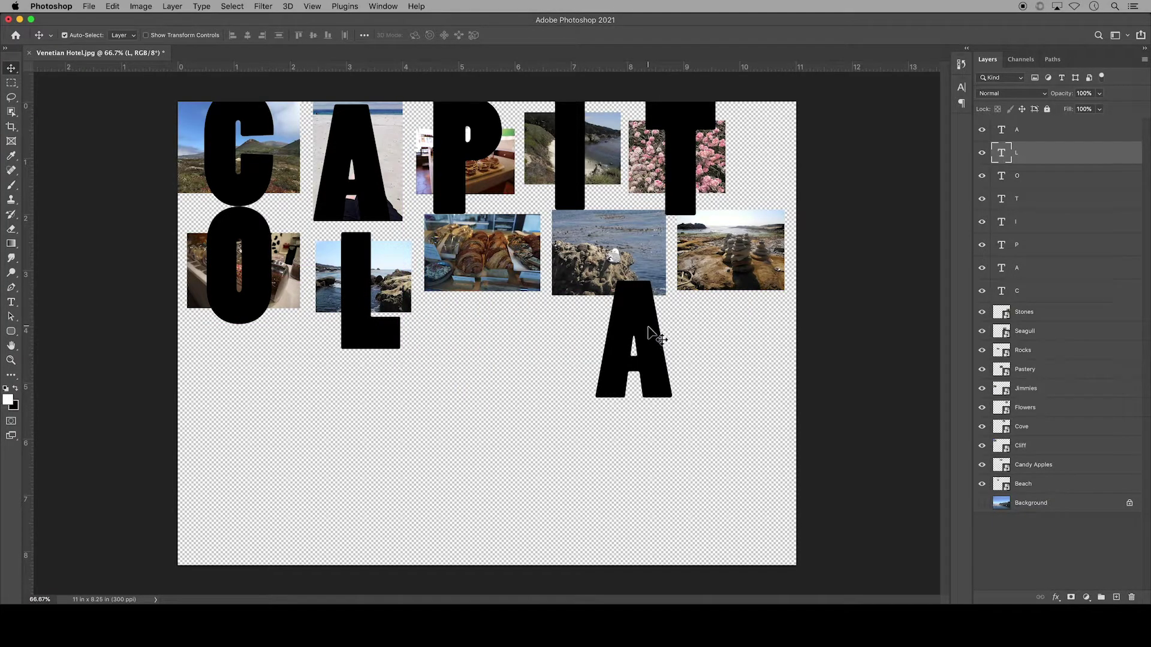
- Put the last A on the stones photo and move both to the lower right
drag(649, 329, 749, 250)
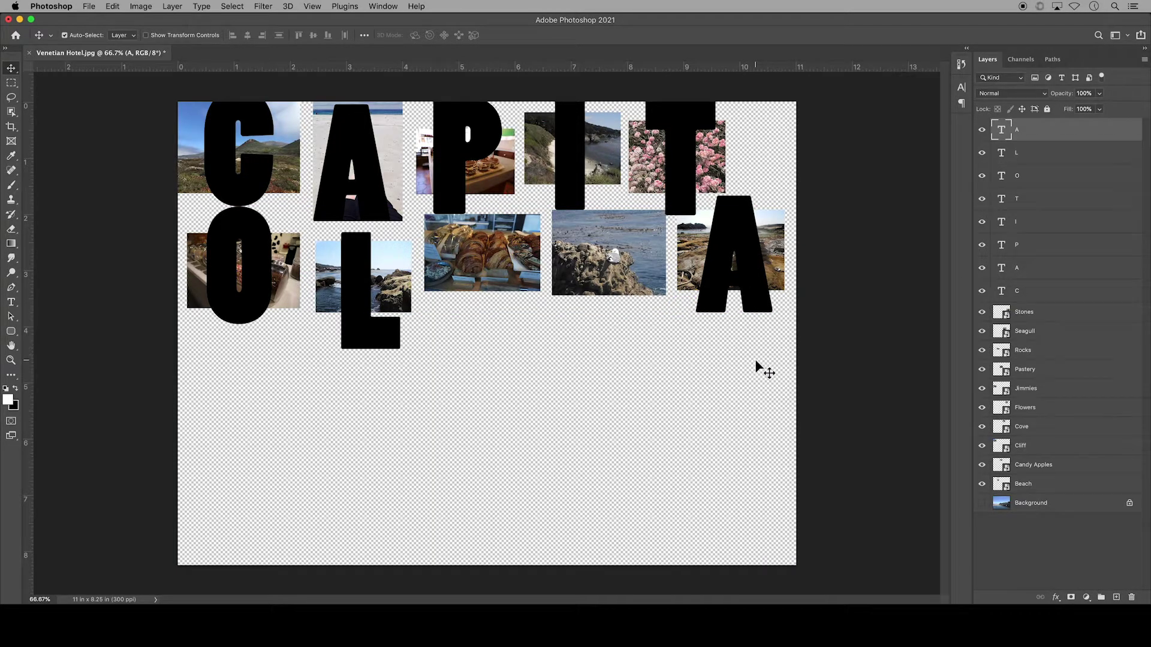
click(775, 341)
drag(769, 328, 731, 260)
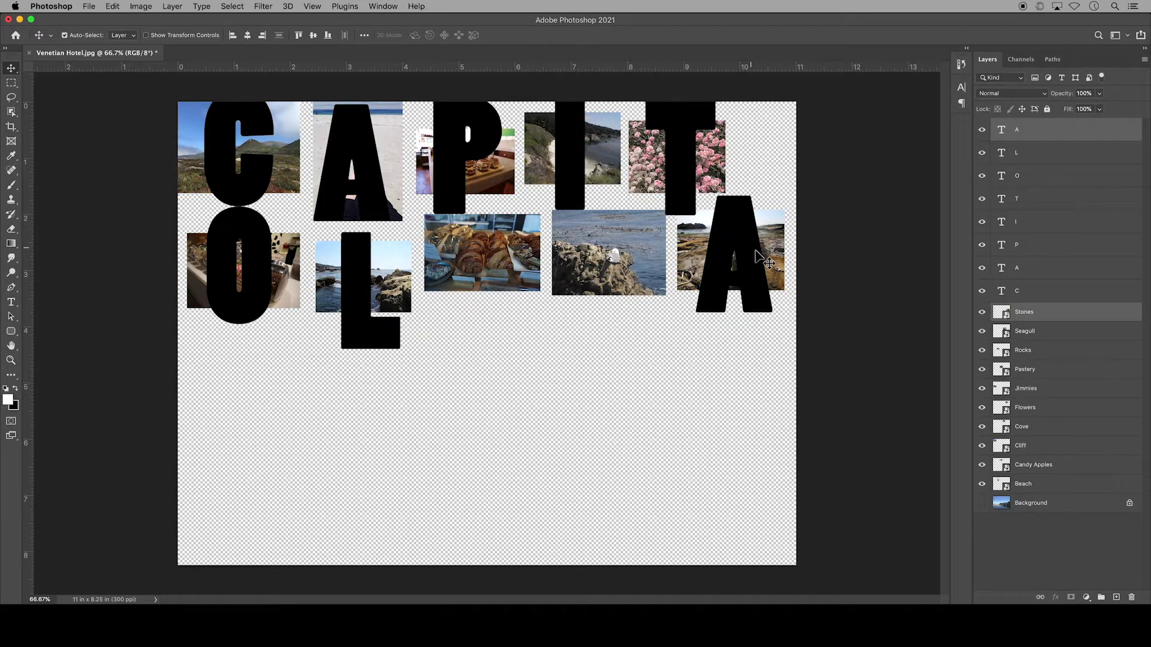
drag(750, 251, 734, 476)
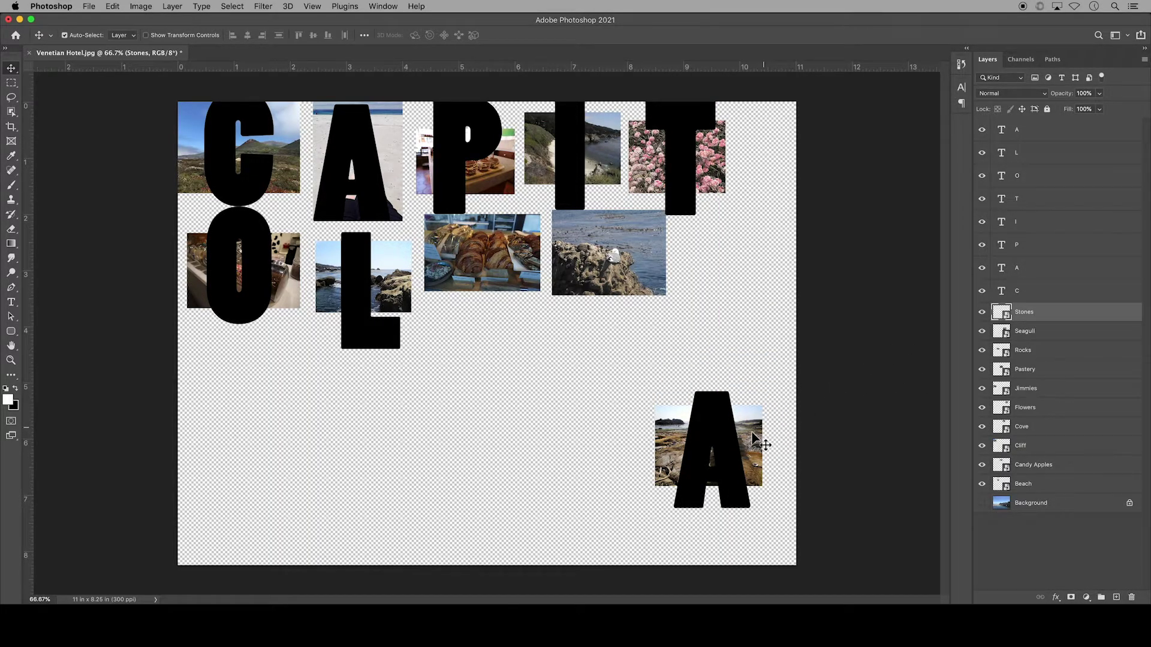
- Scale up the Stones photo to cover the final A and stack its layer above that A
key(super+t)
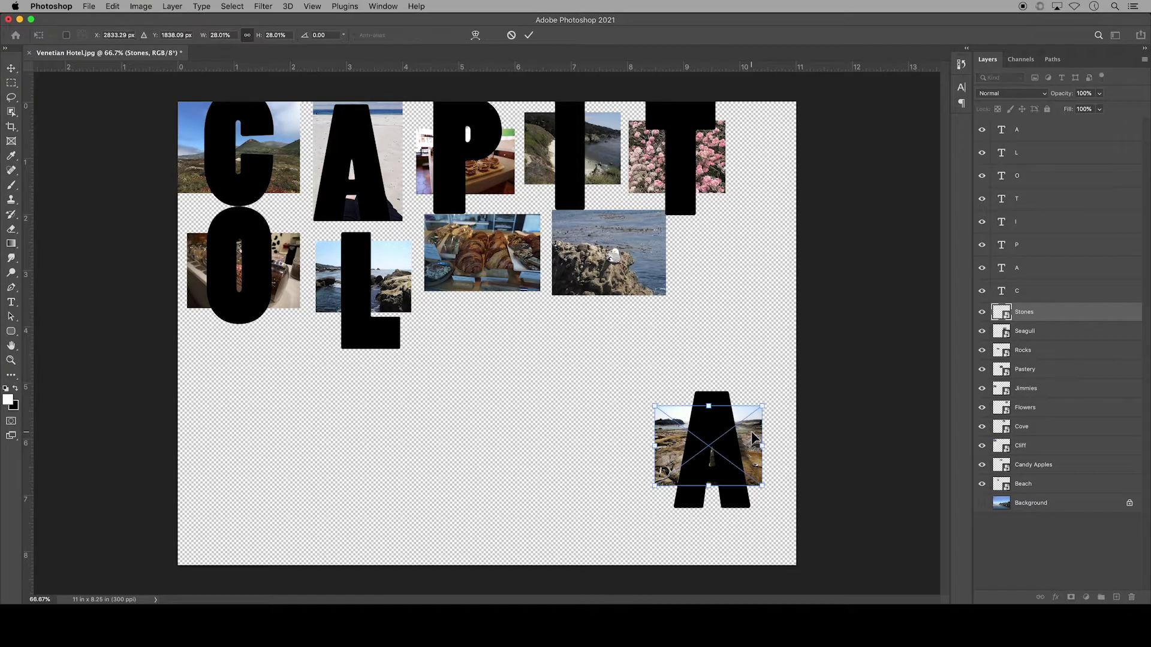
drag(655, 487, 645, 538)
drag(765, 409, 776, 378)
key(Return)
drag(660, 458, 655, 457)
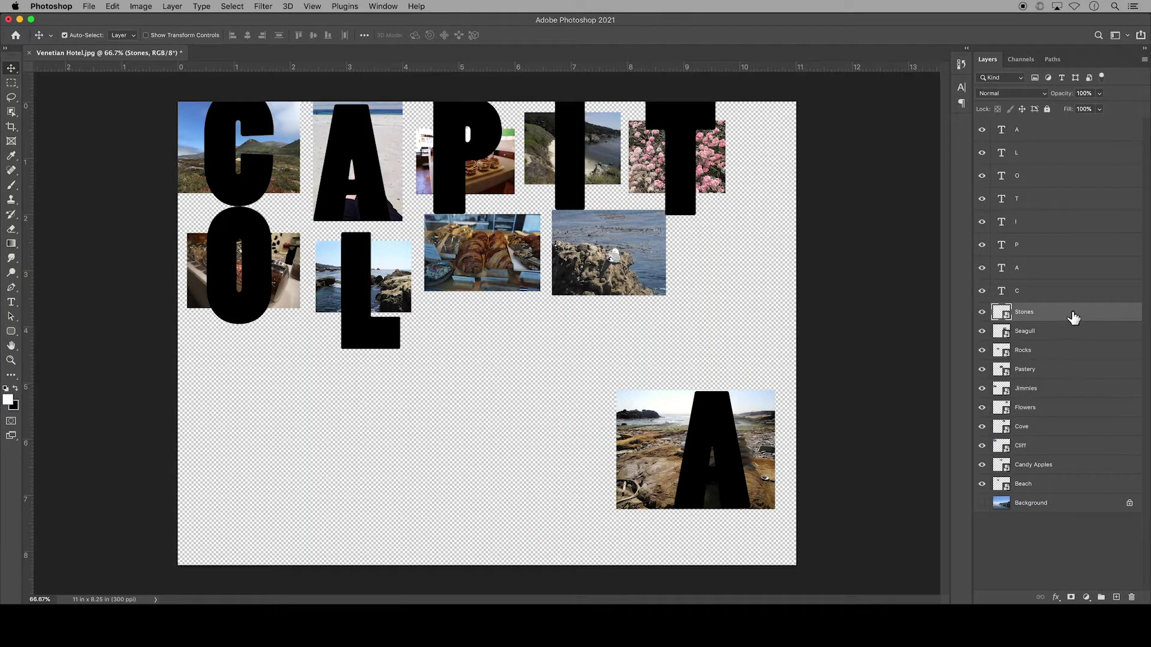
drag(1073, 318, 1083, 134)
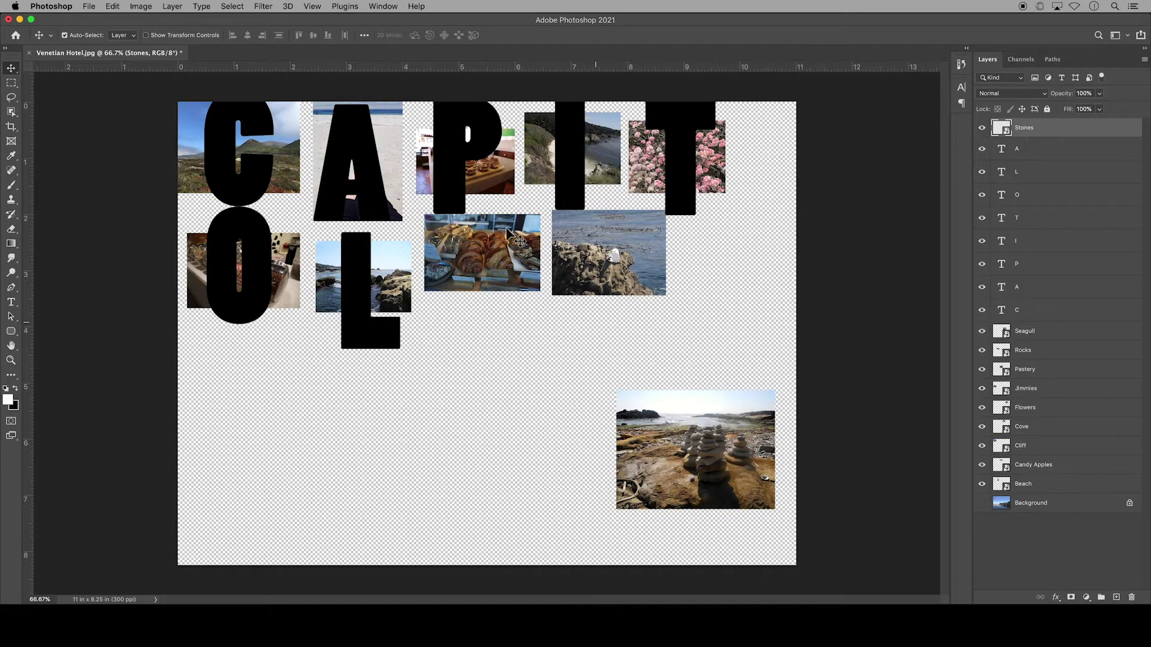
- Clip the Stones photo into the final A and select the L with its Rocks photo
click(173, 6)
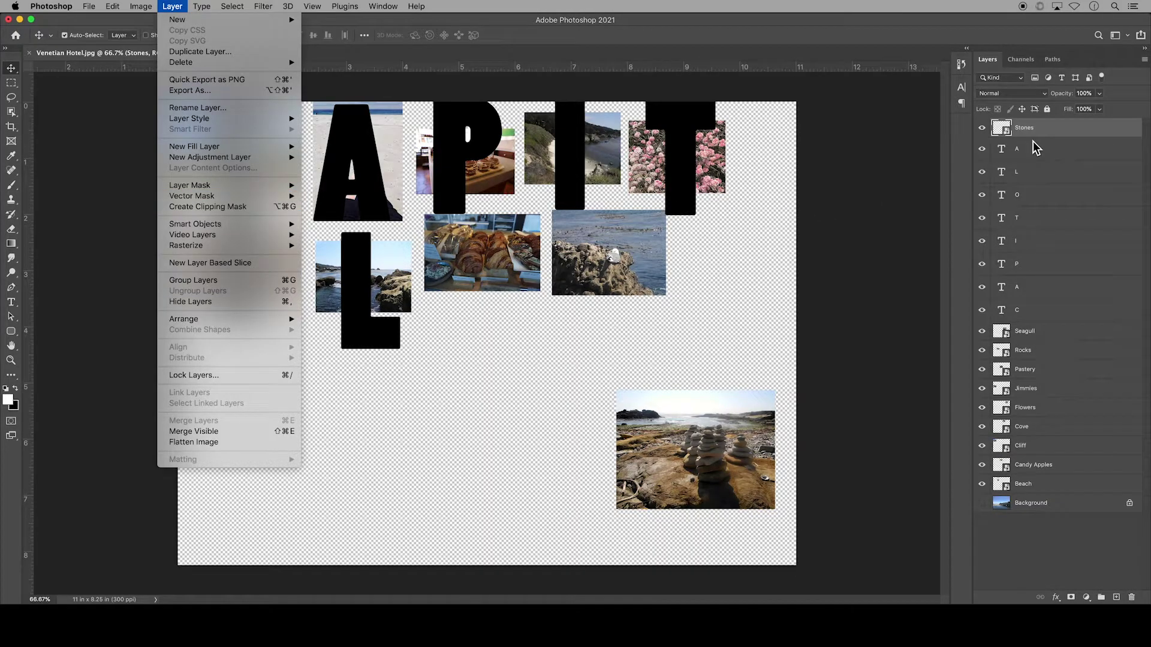
click(1066, 133)
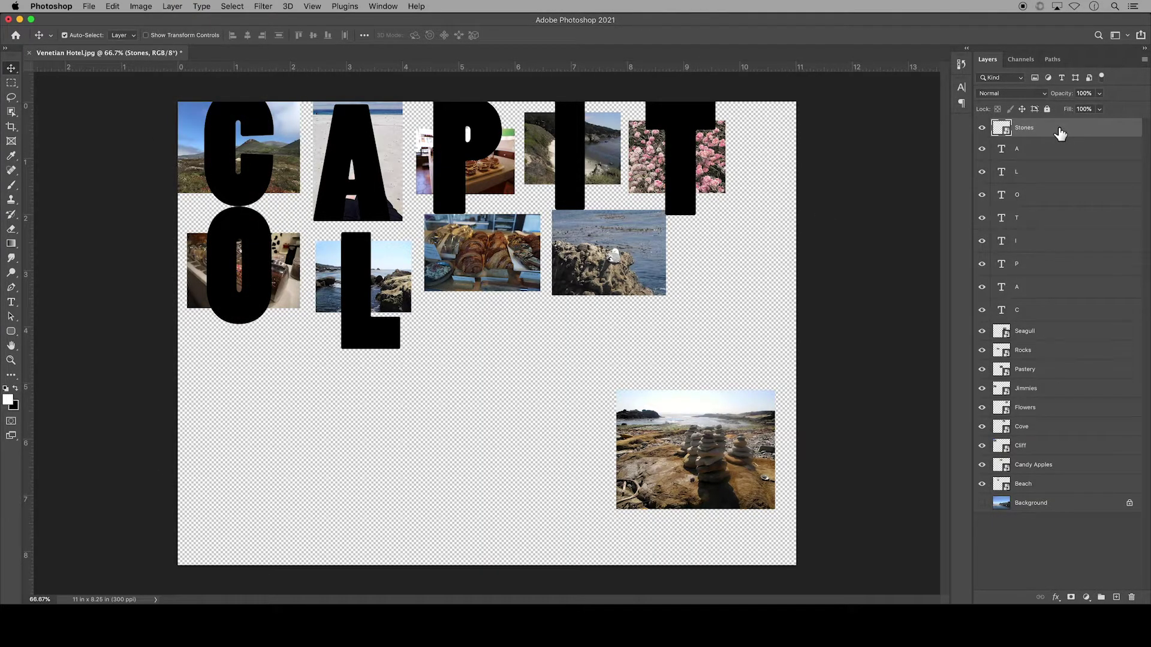
drag(1060, 133, 1055, 137)
alt+click(1058, 138)
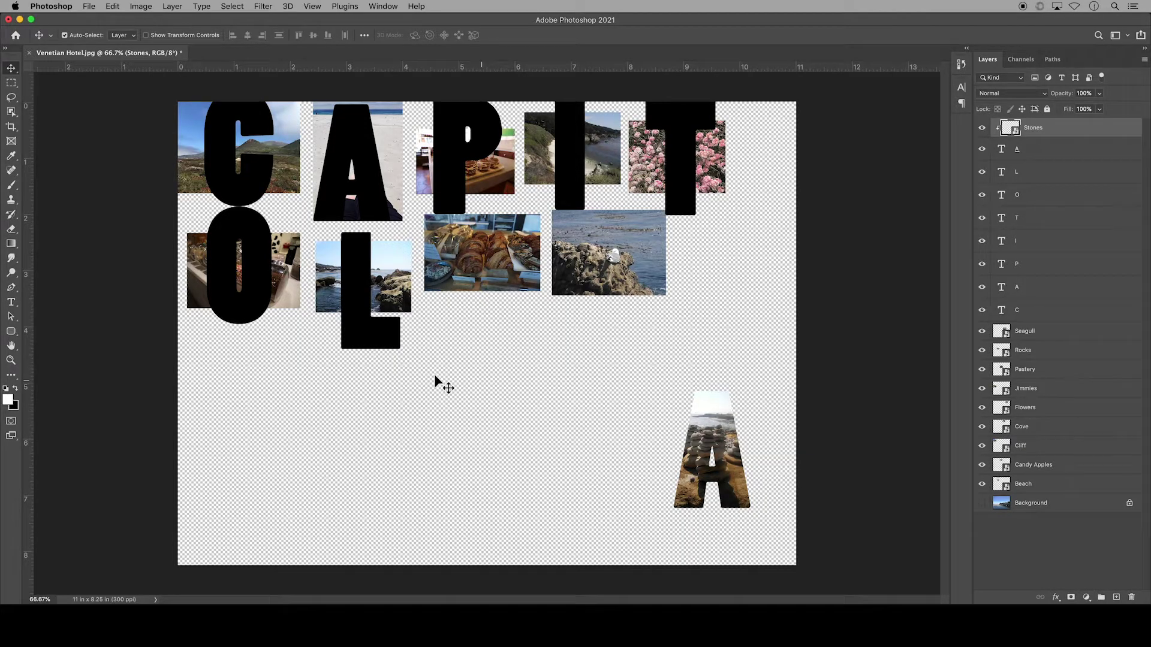
drag(406, 395, 603, 450)
- Resize the Rocks photo, then fit the Jimmies photo over the L and clip it in
click(1043, 352)
key(super+t)
drag(564, 489, 504, 528)
key(Return)
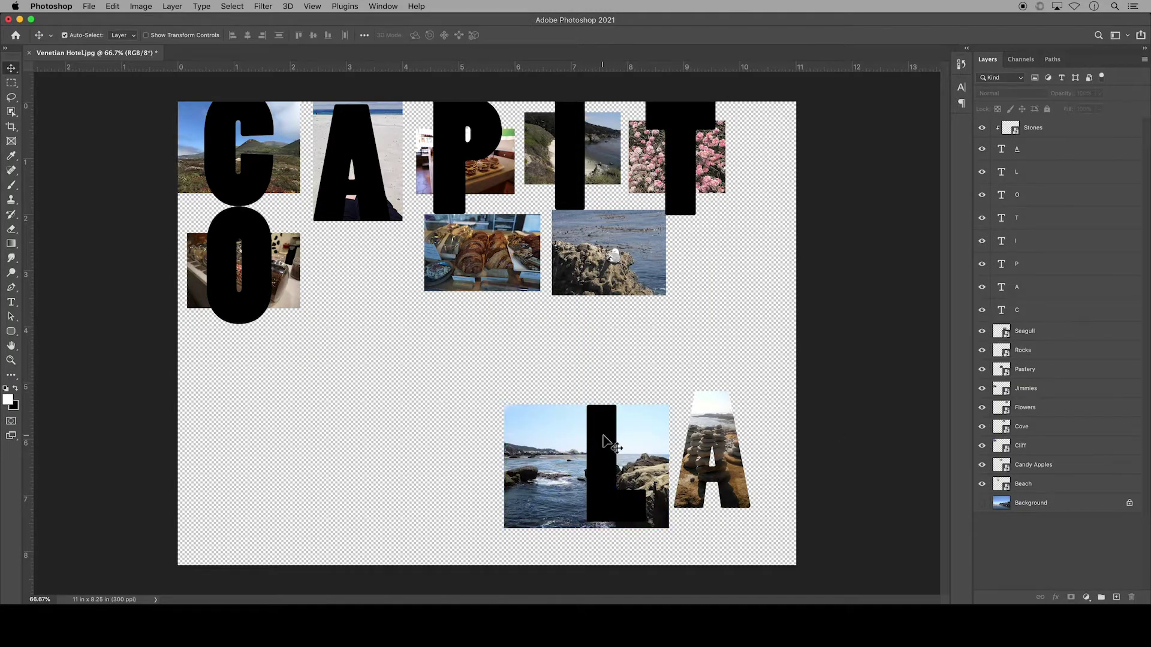
drag(239, 288, 222, 474)
drag(284, 251, 487, 418)
key(super+t)
drag(390, 396, 339, 343)
key(Return)
drag(1025, 389, 1043, 174)
key(super+alt+g)
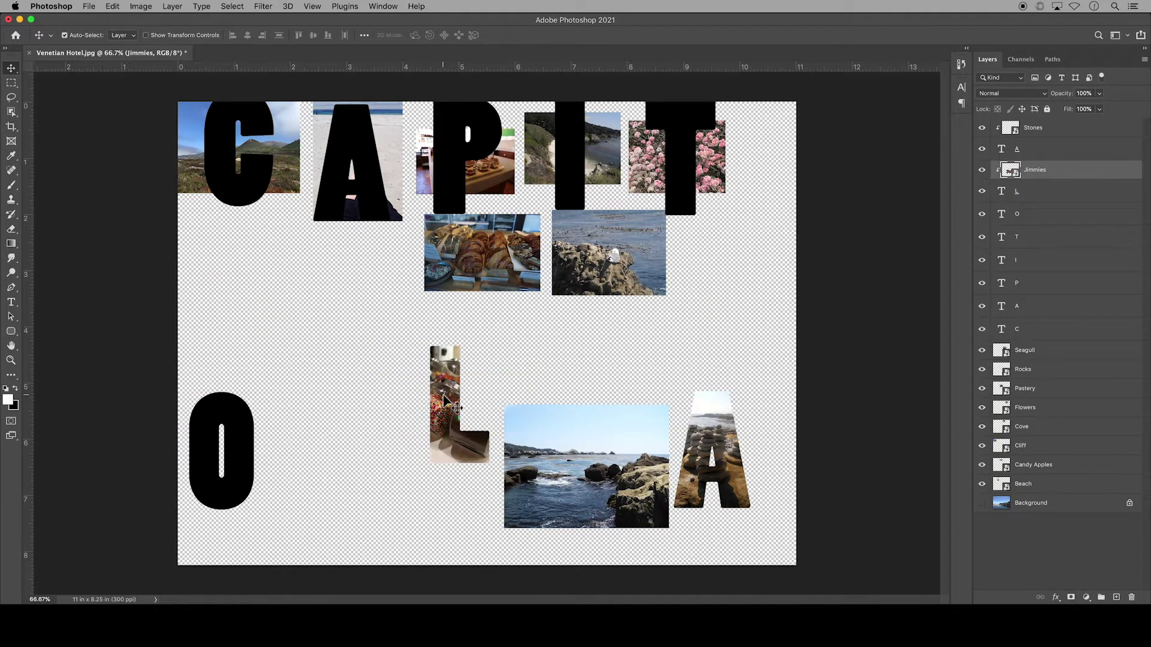
- Line up the L and O beside the final A, and clip the Flowers photo into the T
drag(600, 468, 335, 483)
drag(482, 455, 659, 457)
drag(222, 455, 575, 462)
drag(680, 180, 454, 447)
key(super+t)
key(Return)
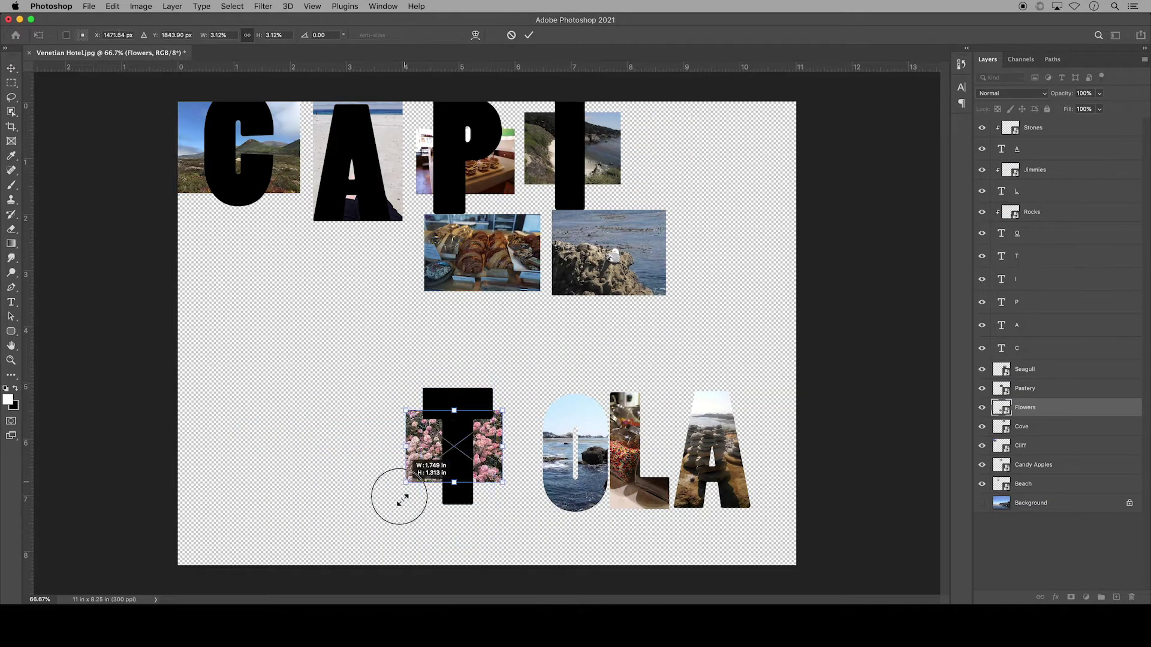
drag(1025, 407, 1025, 256)
key(super+alt+g)
drag(455, 450, 514, 456)
- Hide Seagull and Pastery, clip Candy Apples into the I and Cove into the P, and row them
click(576, 455)
click(982, 388)
click(982, 408)
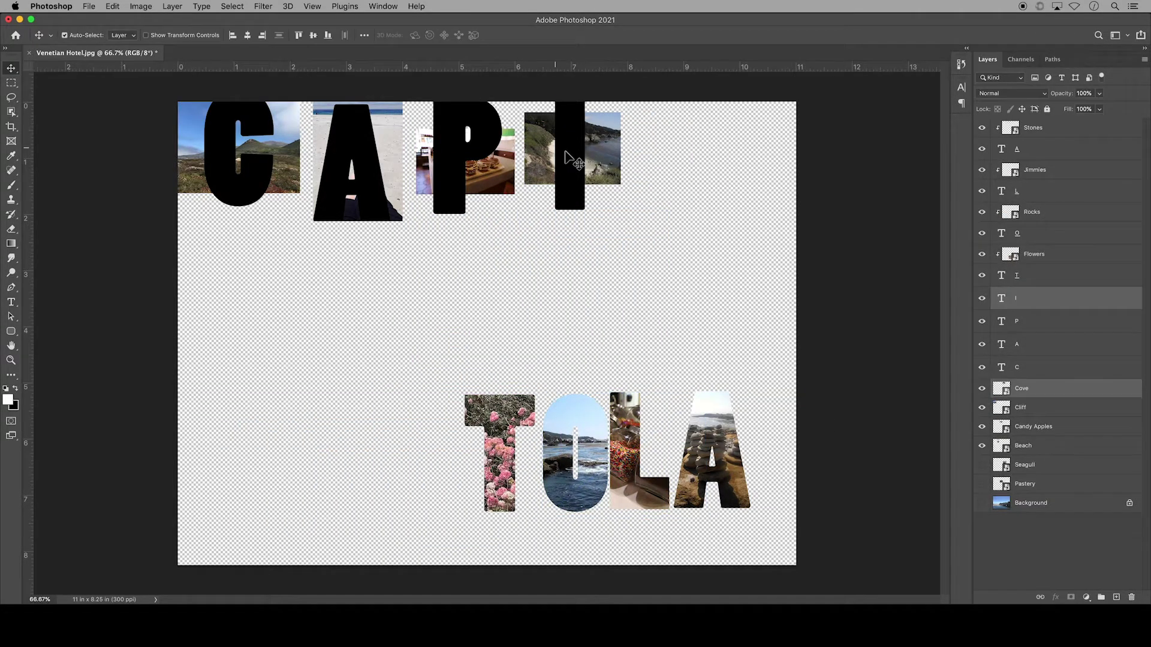
drag(570, 156, 403, 453)
drag(499, 184, 322, 364)
drag(465, 160, 413, 454)
drag(1025, 426, 1025, 309)
key(super+alt+g)
drag(1022, 388, 1022, 351)
key(super+alt+g)
drag(403, 455, 447, 457)
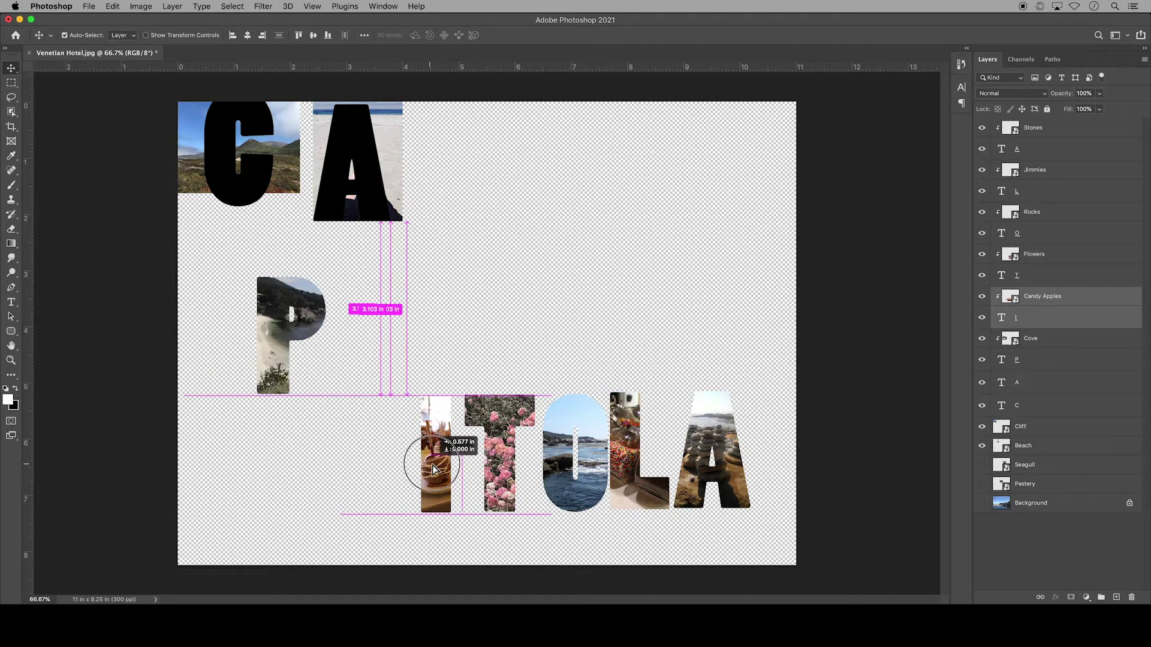
- Clip the Beach photo into the first A and place it in the bottom row
drag(301, 317, 404, 435)
drag(1025, 445, 1025, 372)
key(super+alt+g)
drag(362, 178, 331, 468)
- Hide the Cliff photo and clip the Pastery photo into the C to complete CAPITOLA
click(288, 180)
key(super+t)
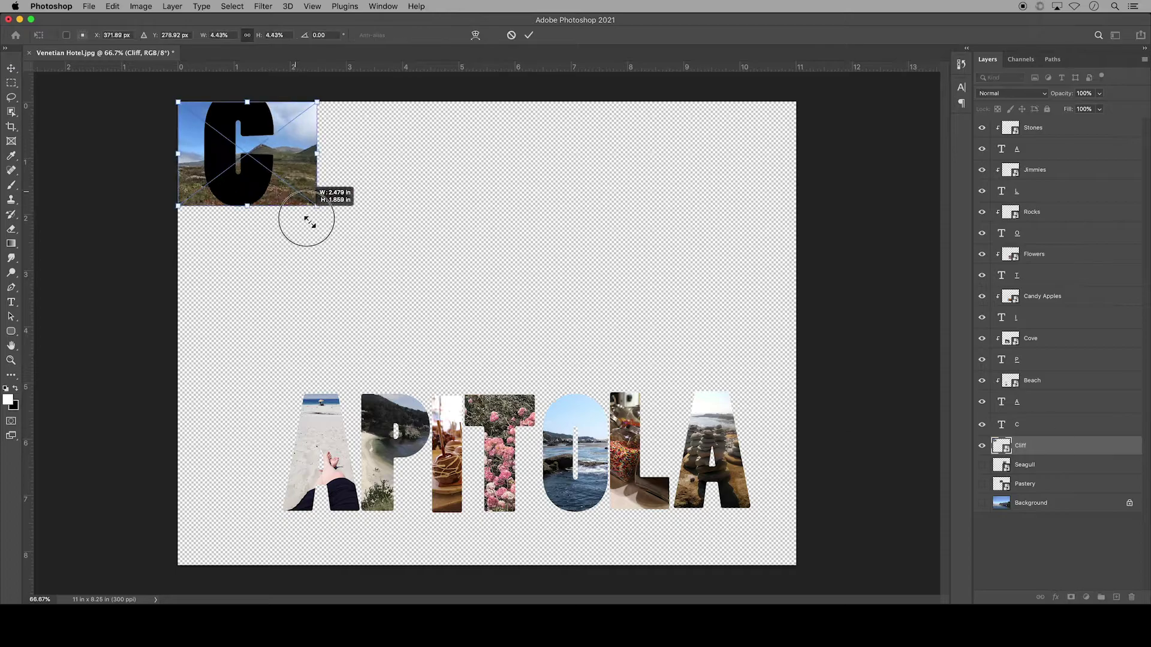
drag(308, 226, 326, 295)
key(Escape)
click(982, 445)
click(982, 483)
key(super+t)
drag(540, 267, 260, 451)
key(Return)
key(super+])
key(super+])
key(super+])
key(super+alt+g)
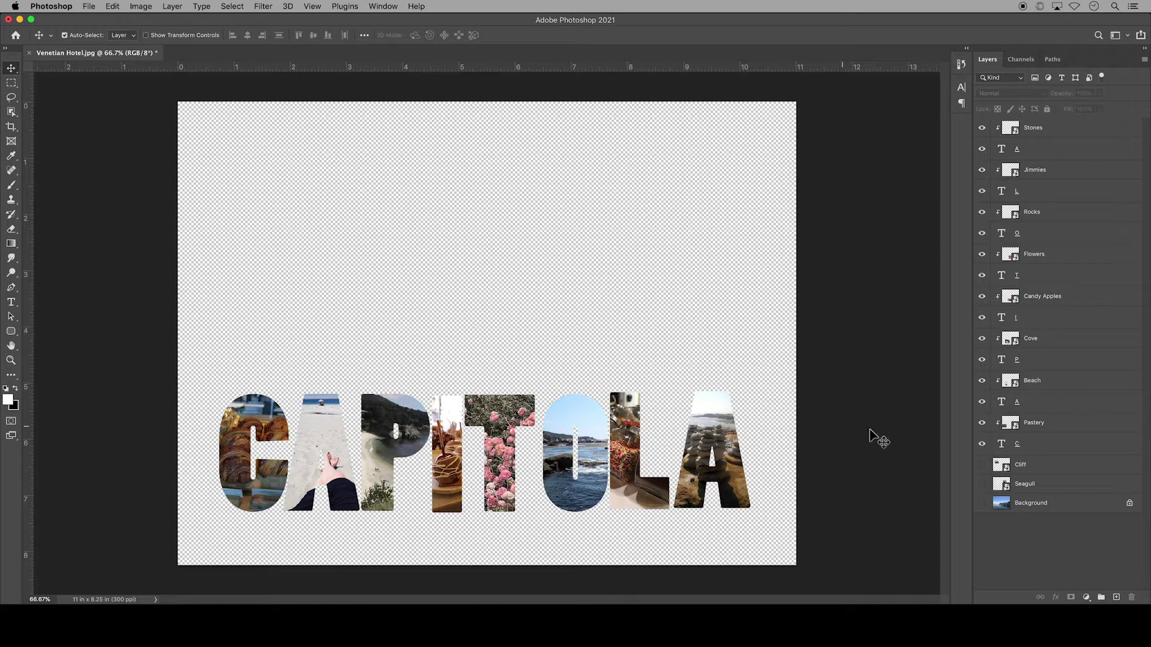
- Give the C layer a 5 px white inside stroke in Blending Options
click(1028, 449)
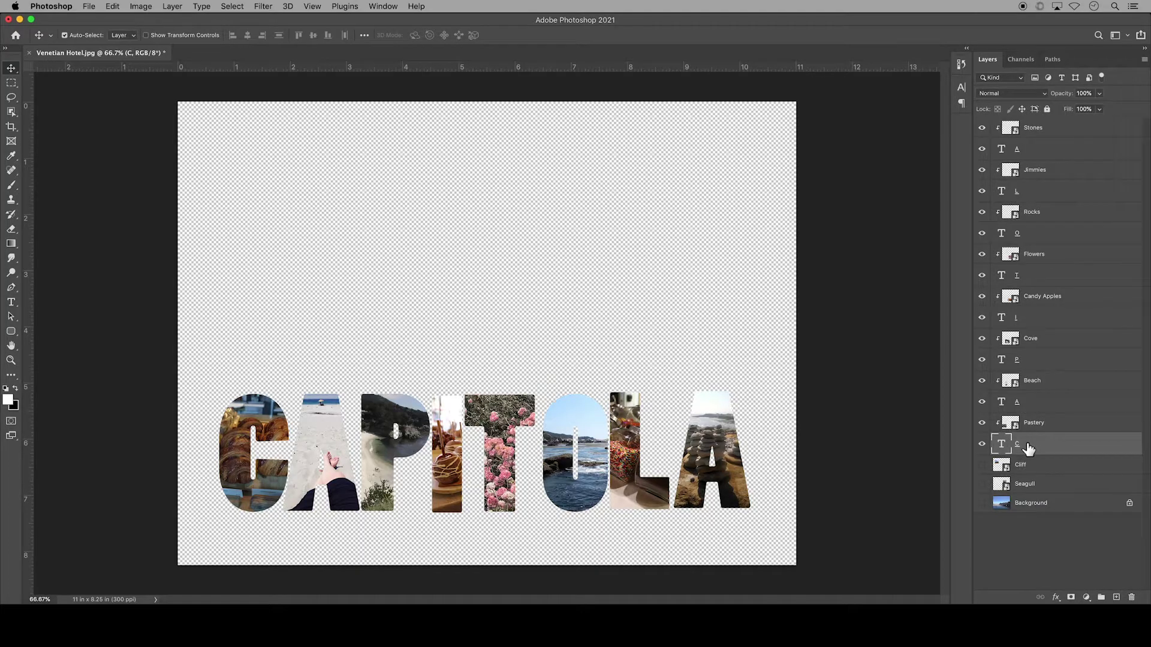
click(1056, 598)
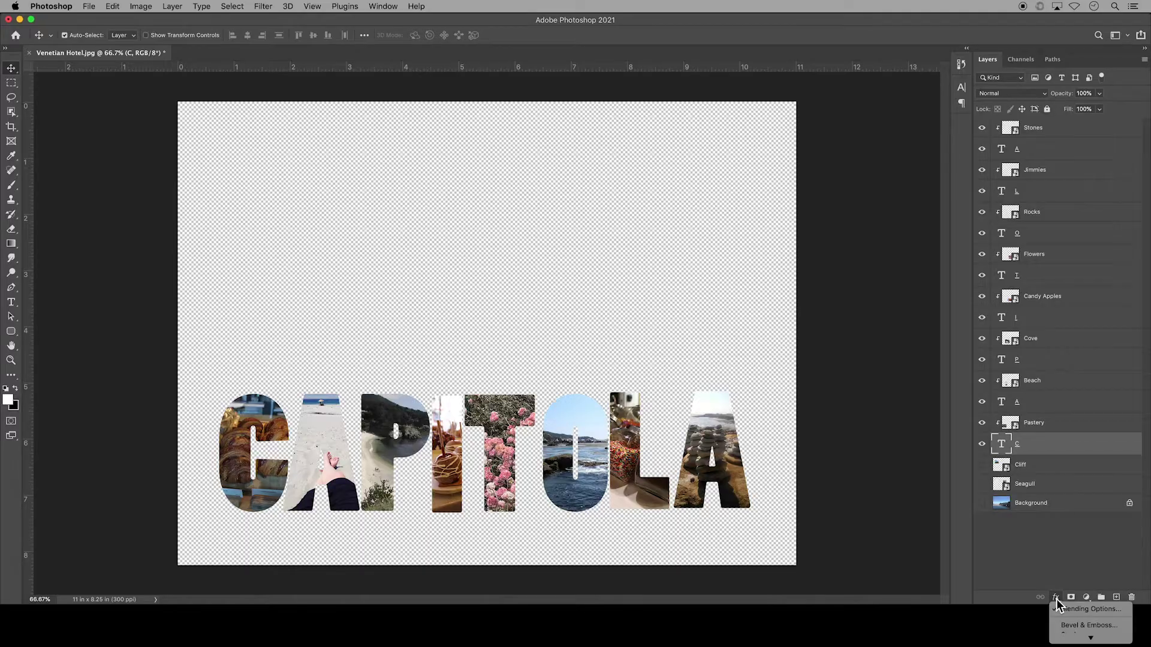
click(1072, 610)
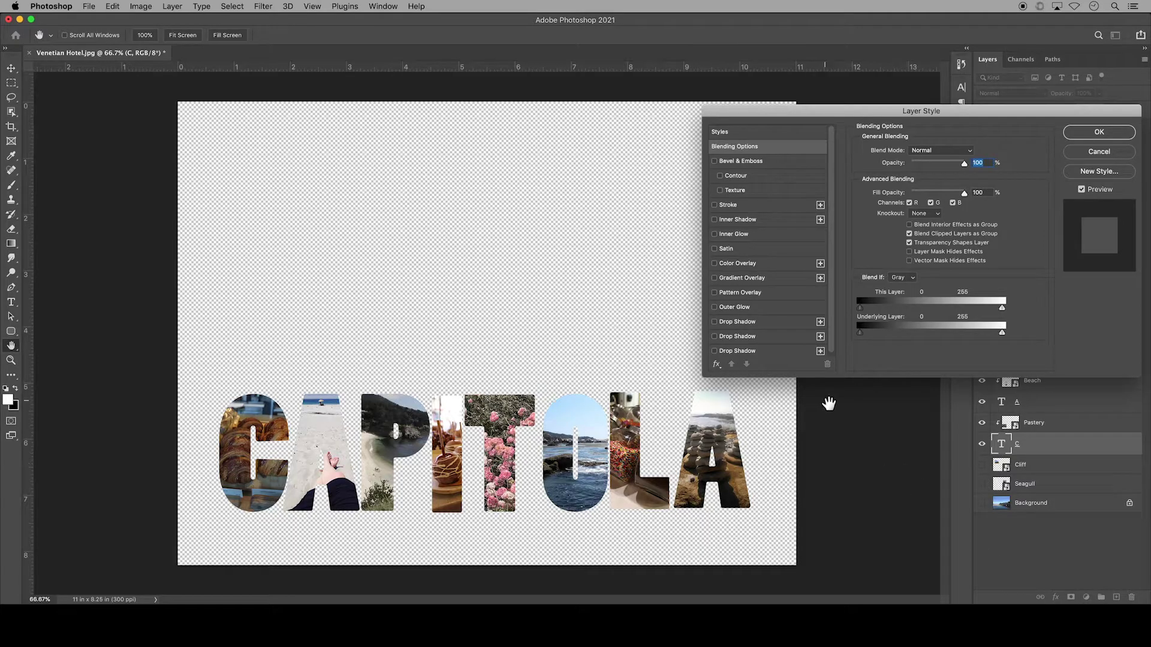
click(715, 205)
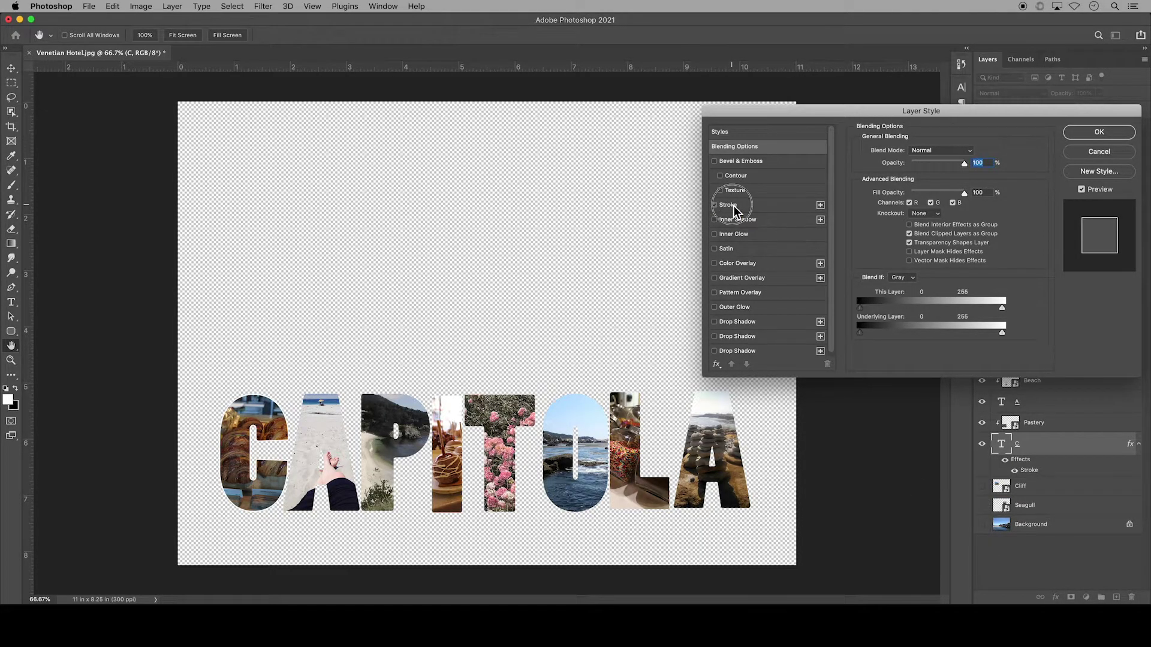
click(733, 206)
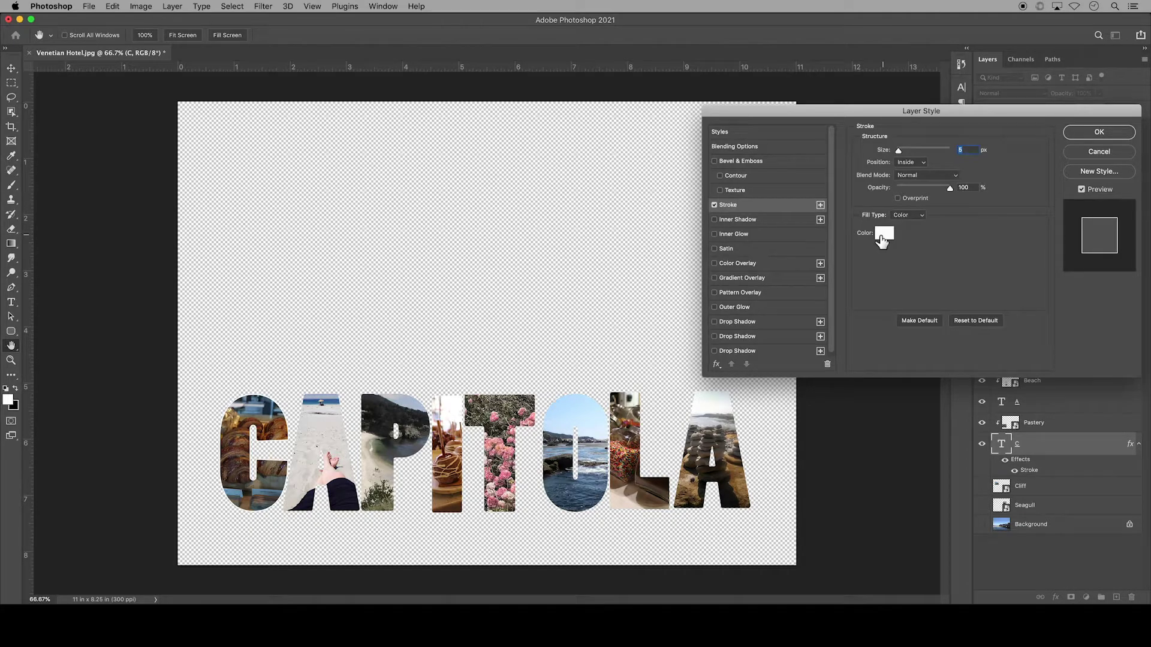
scroll(782, 293, down, 1)
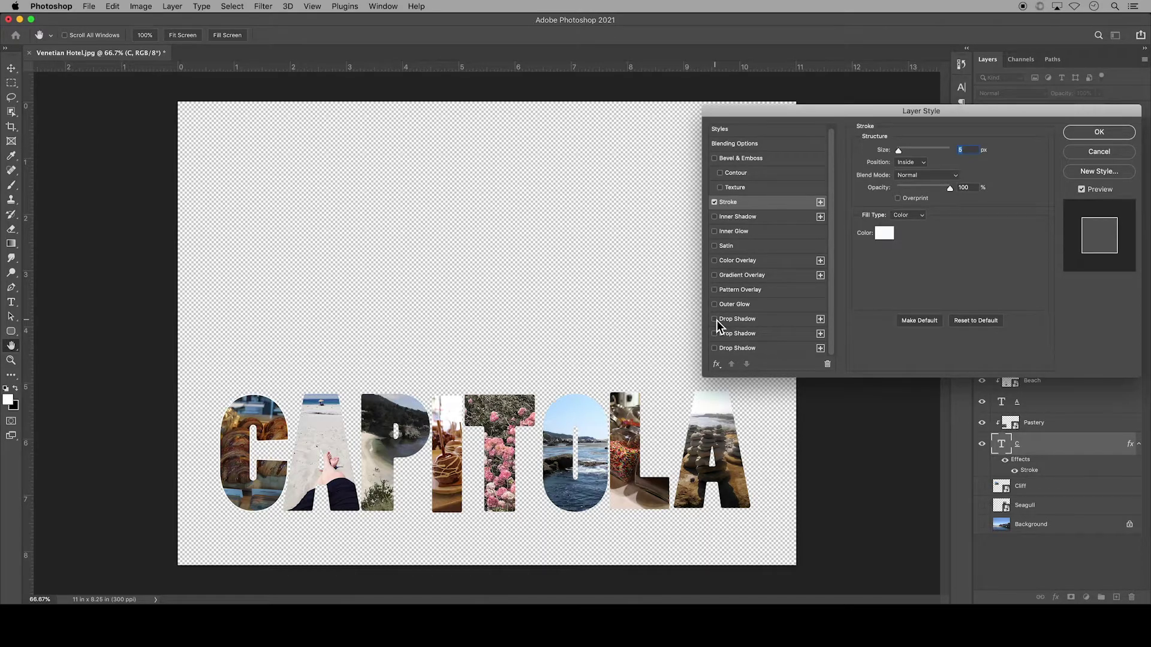
- Add a drop shadow to the C in dark teal 1c2e36 with size 10 px
click(715, 320)
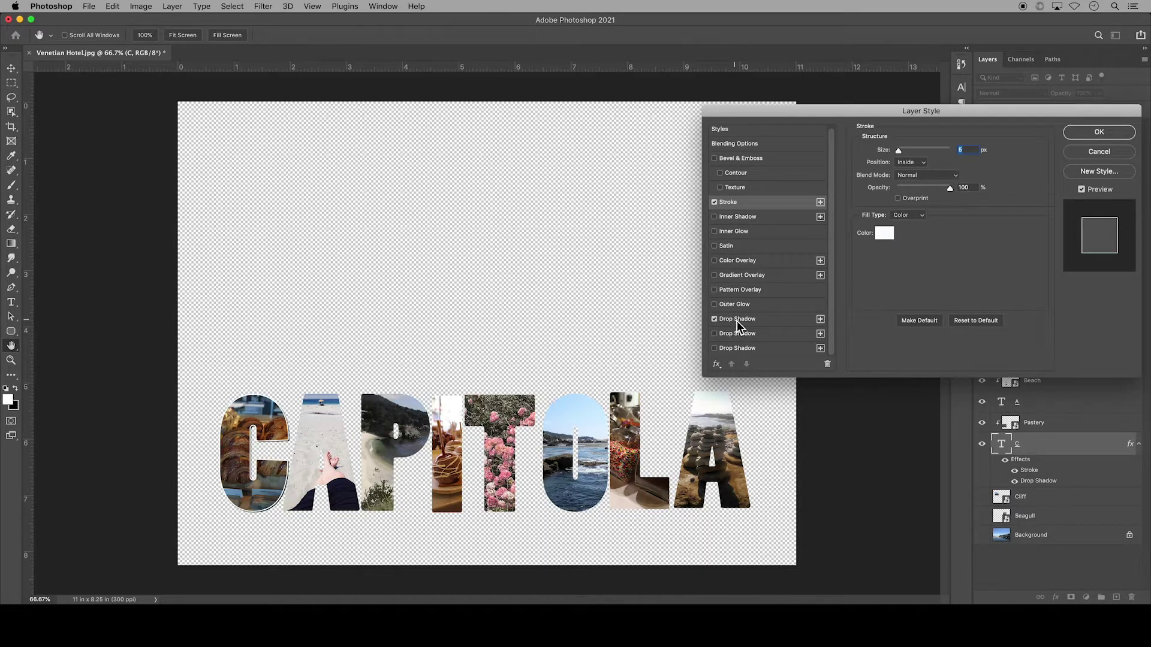
click(739, 320)
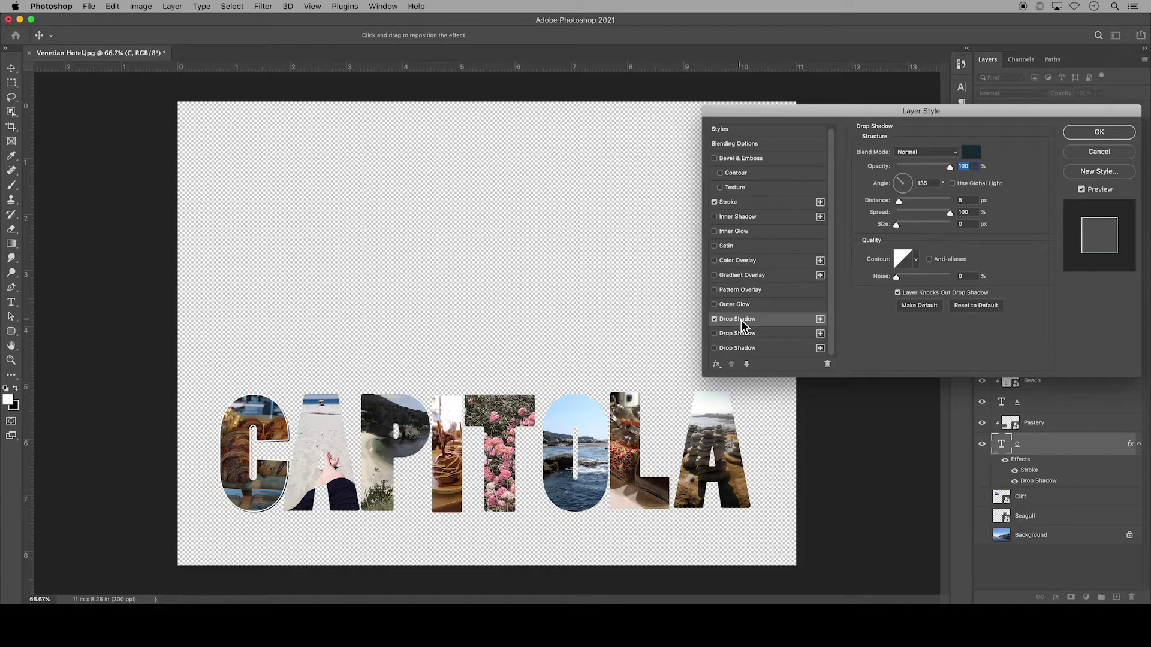
click(972, 154)
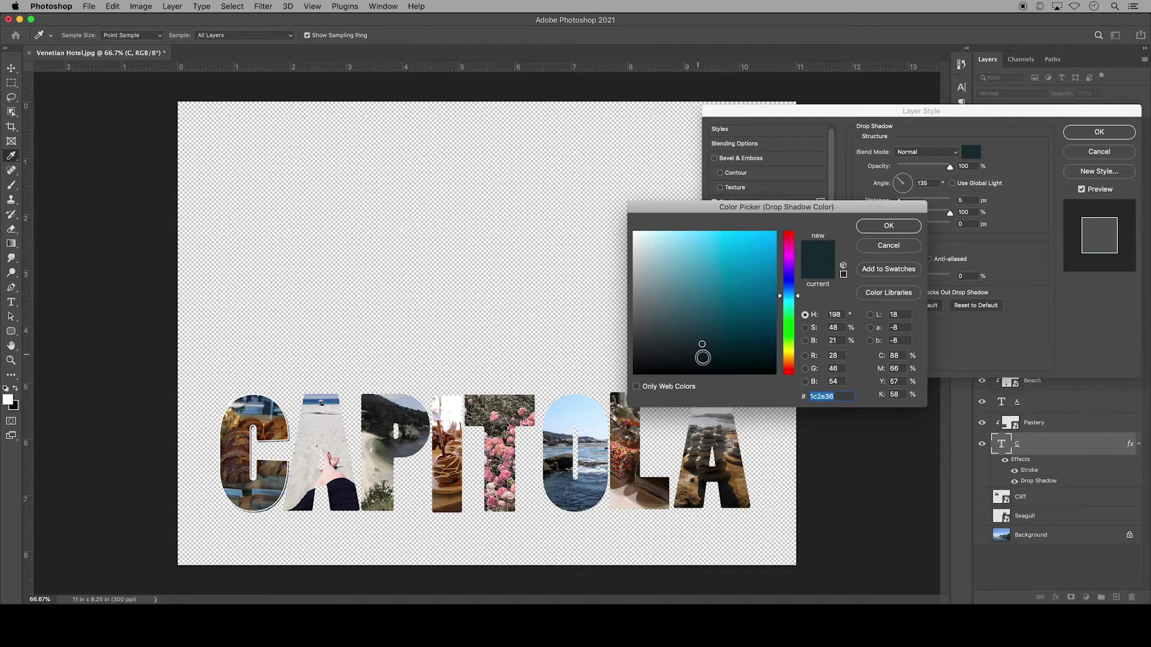
click(898, 225)
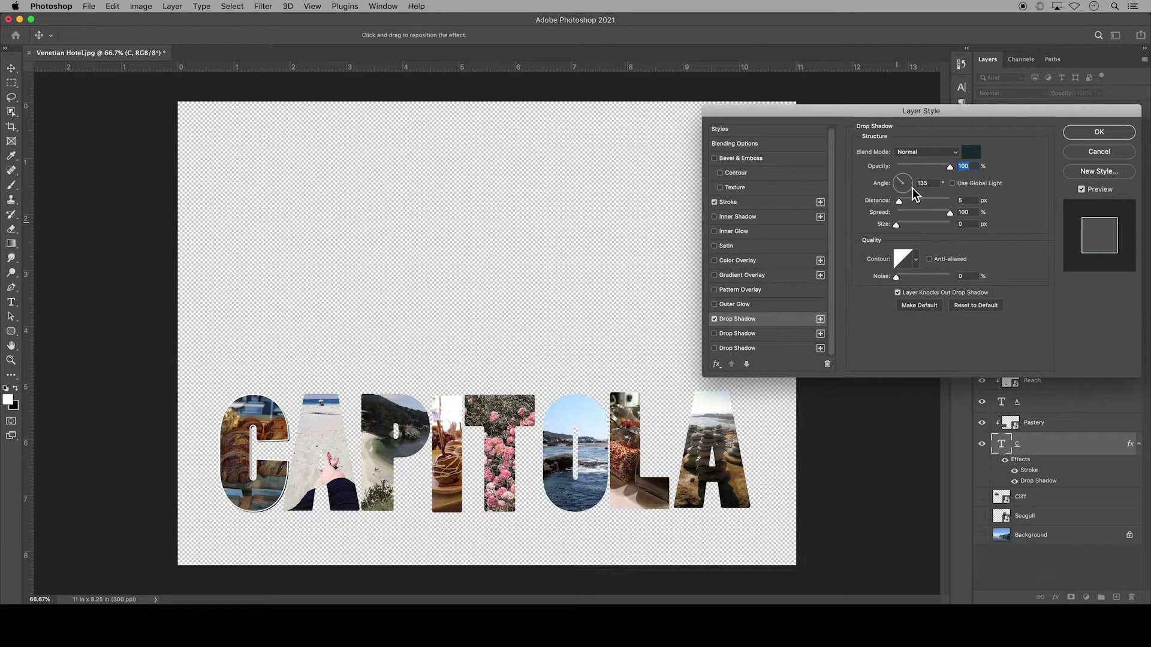
click(963, 223)
text(10)
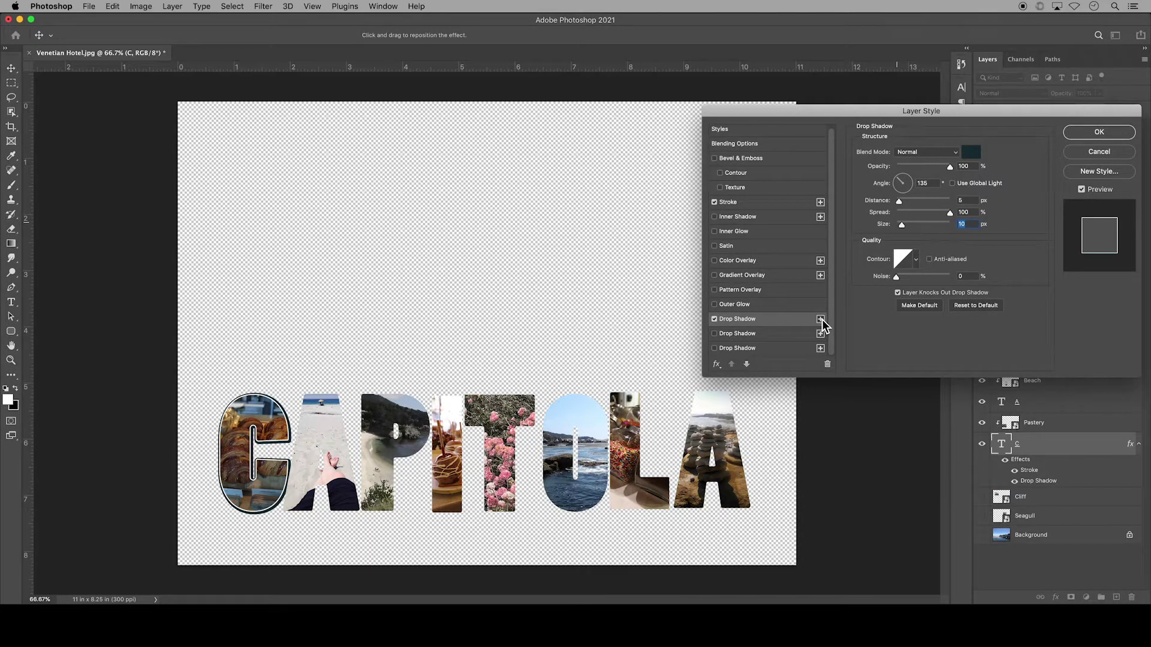
- Add second to fourth drop shadows with growing distance/size (10/15, 15/20, 20/25)
click(749, 333)
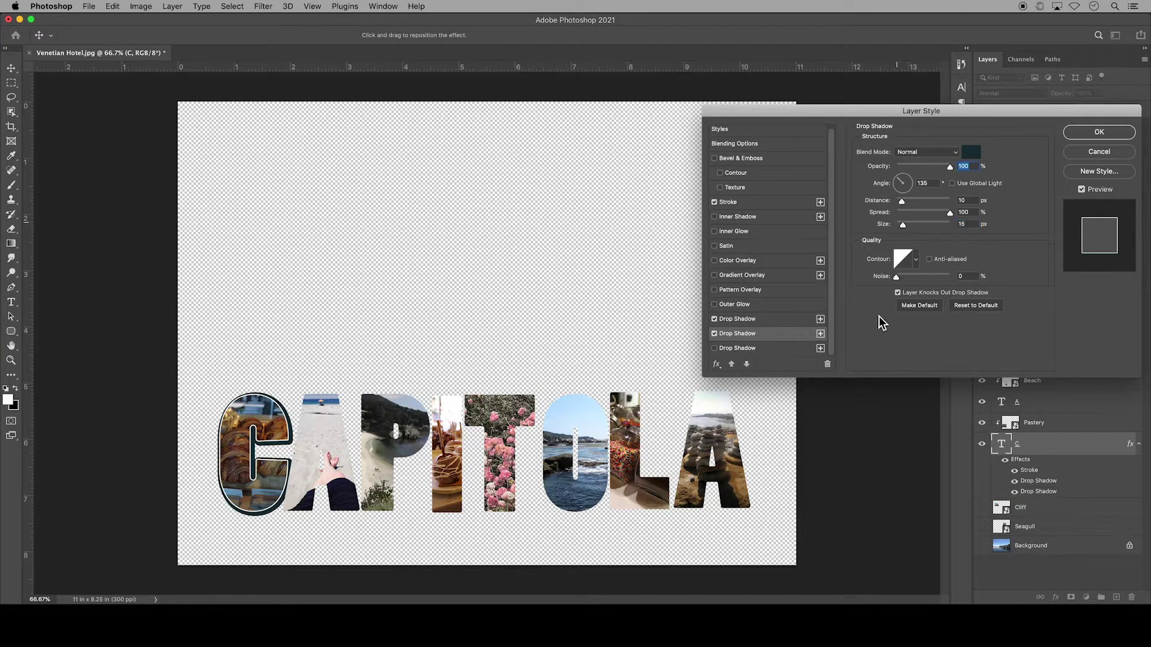
click(972, 201)
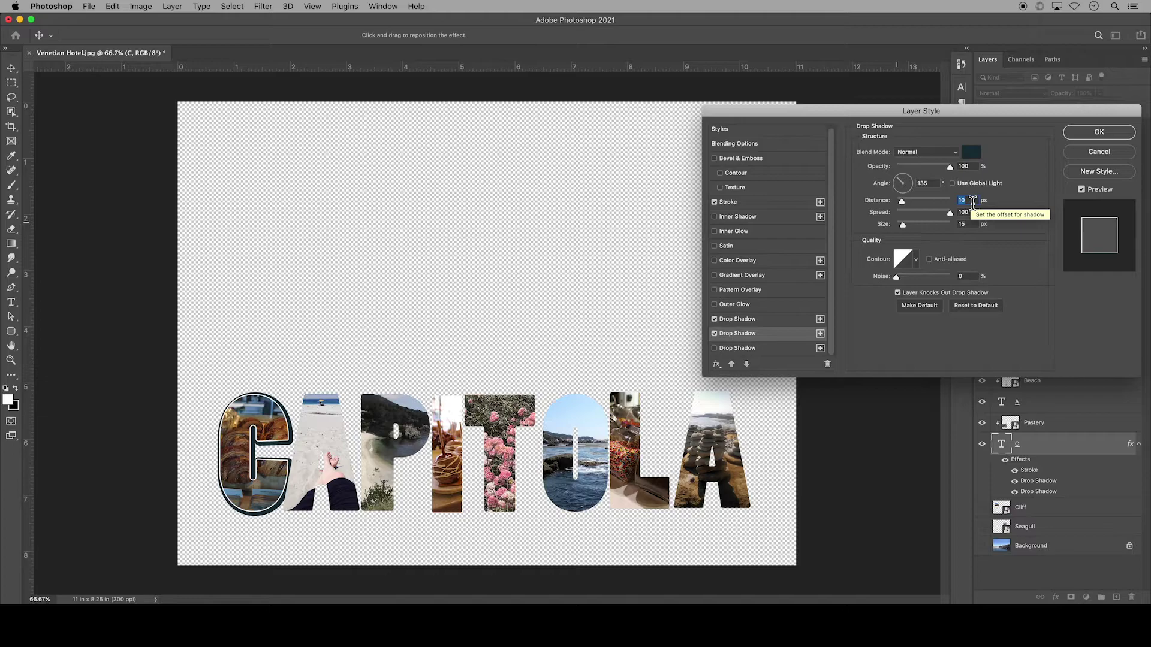
click(973, 226)
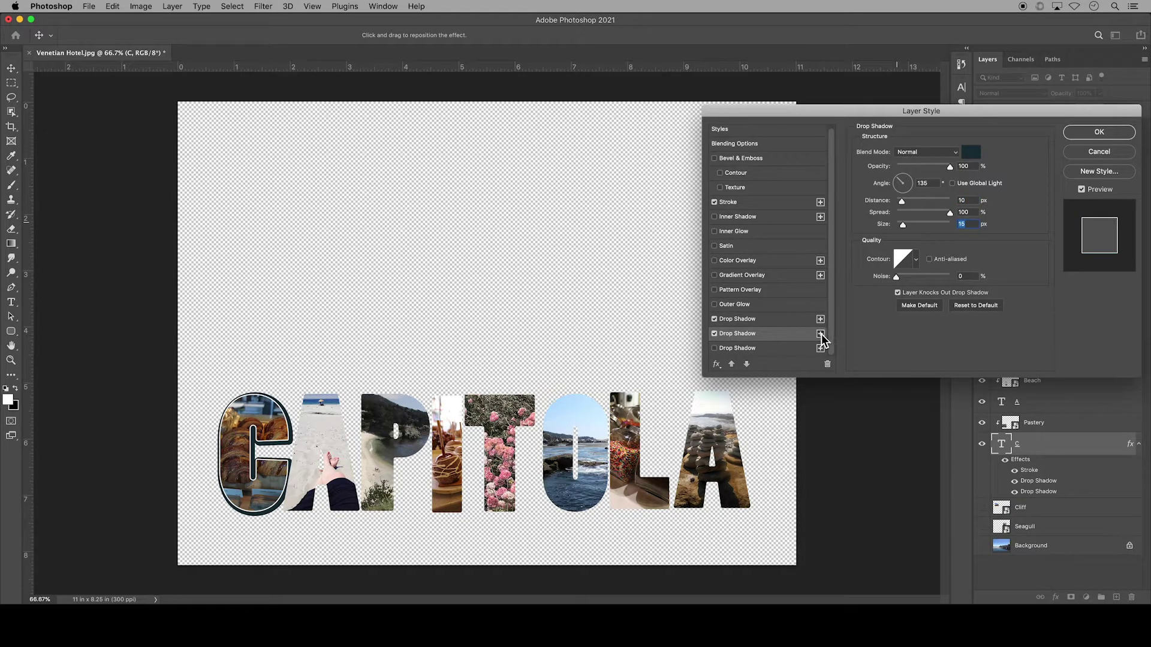
click(717, 349)
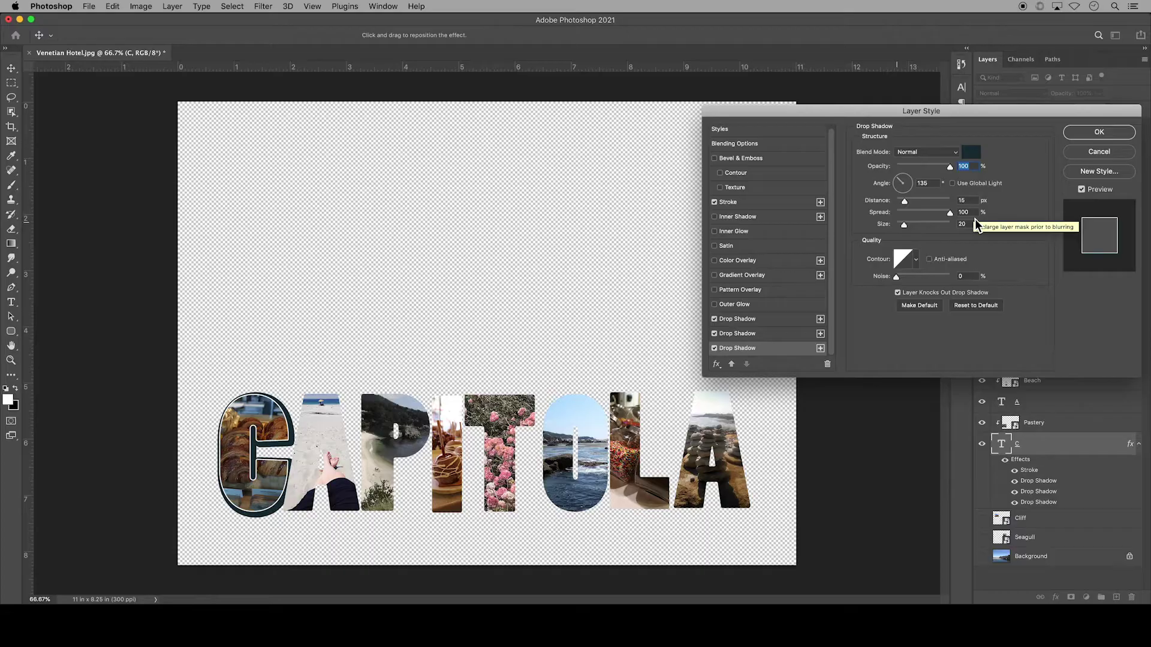
click(820, 348)
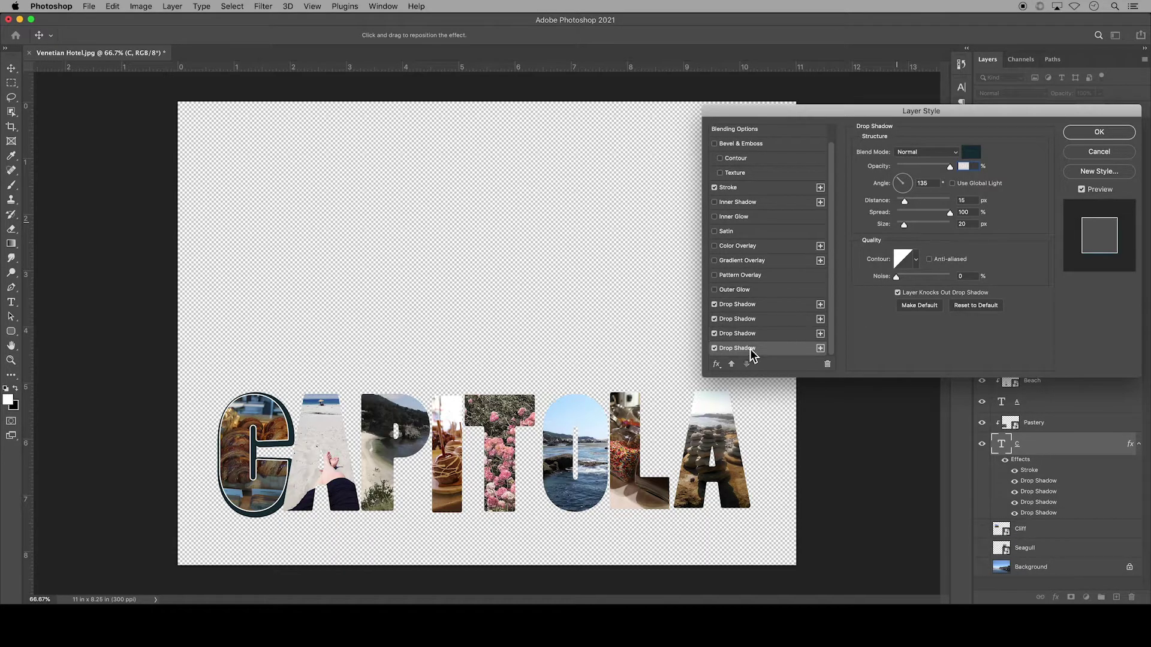
double_click(964, 200)
text(20)
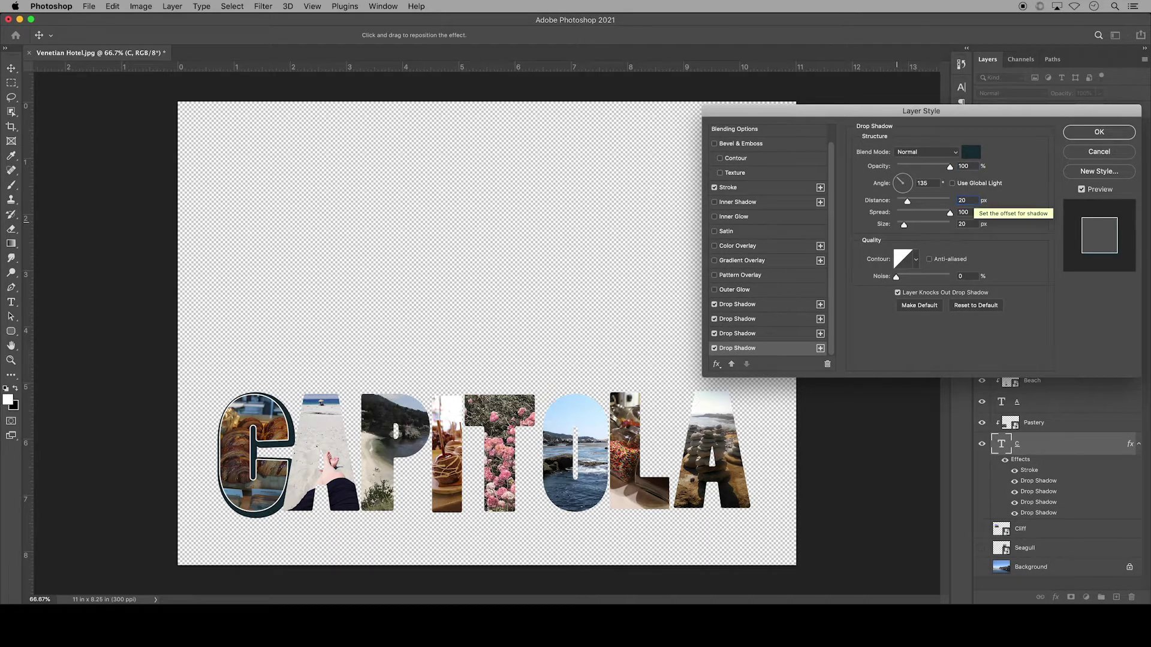
text(25)
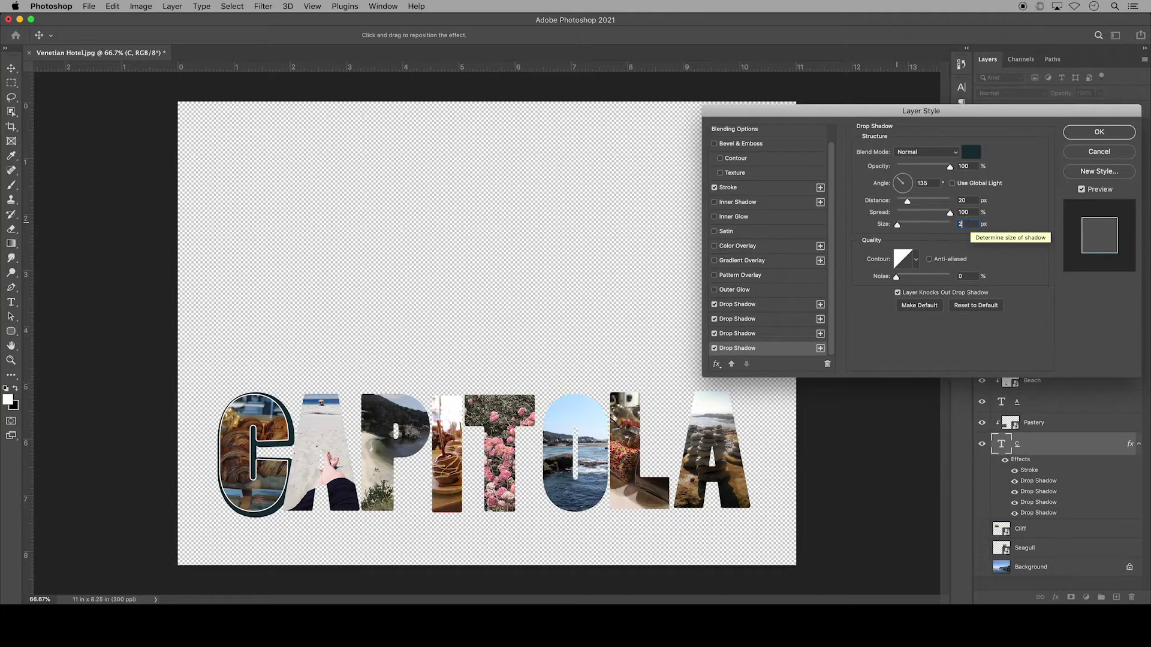
- Add a fifth drop shadow at 25 px distance and 30 px size, then apply the style
click(820, 348)
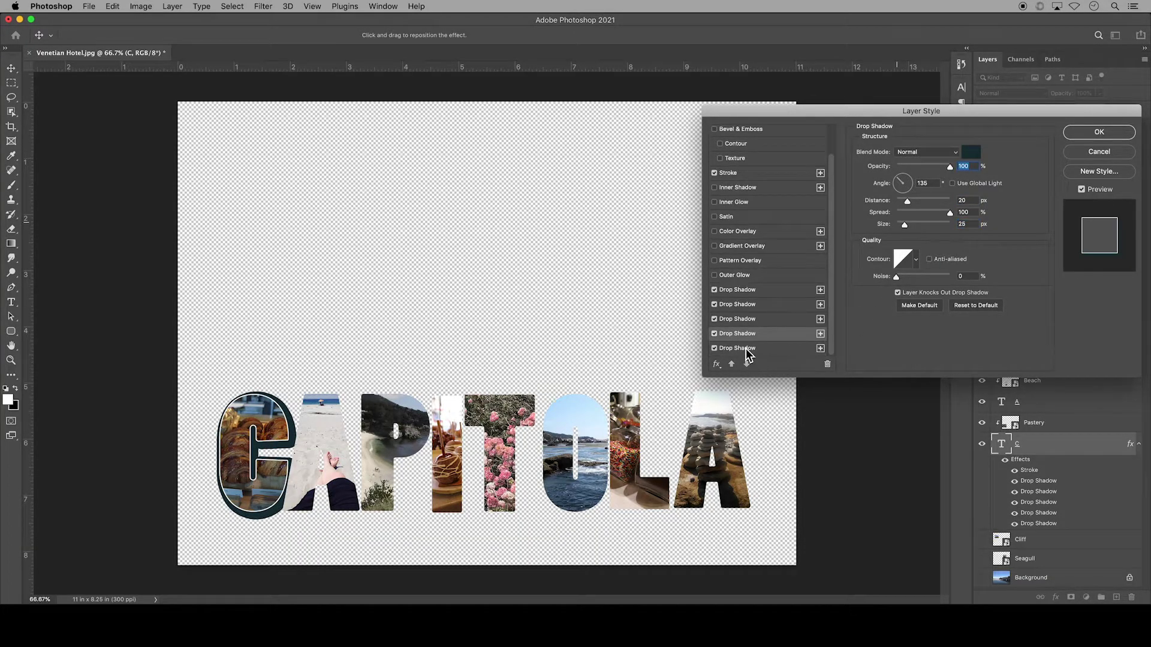
click(974, 201)
text(25)
key(Tab)
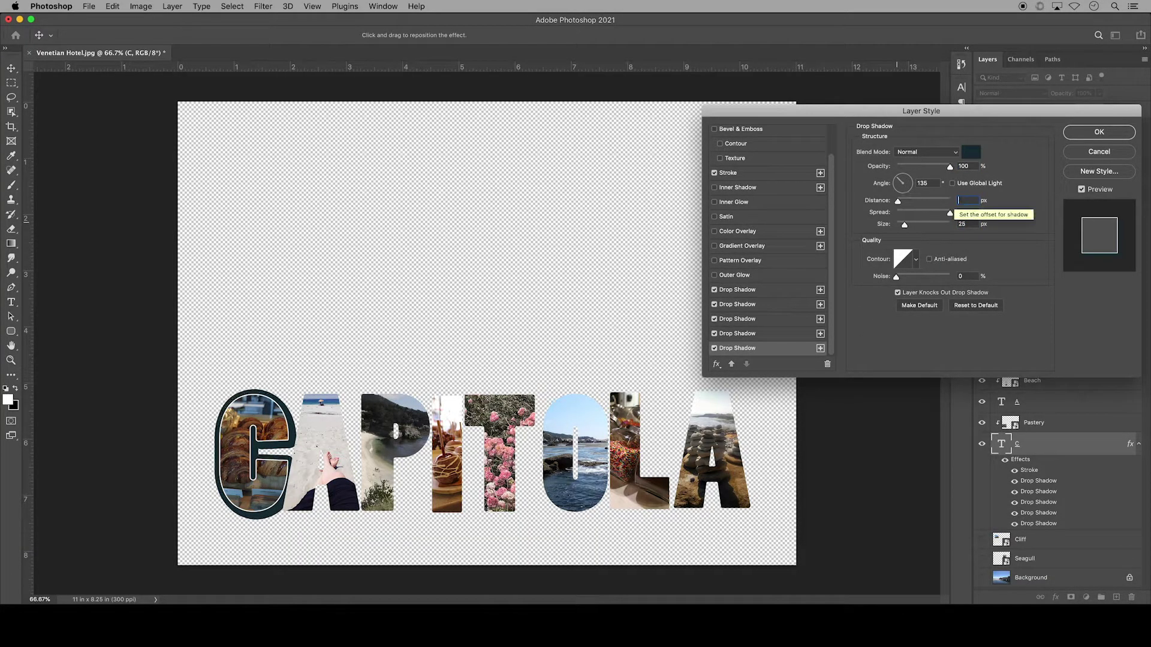
key(Tab)
text(30)
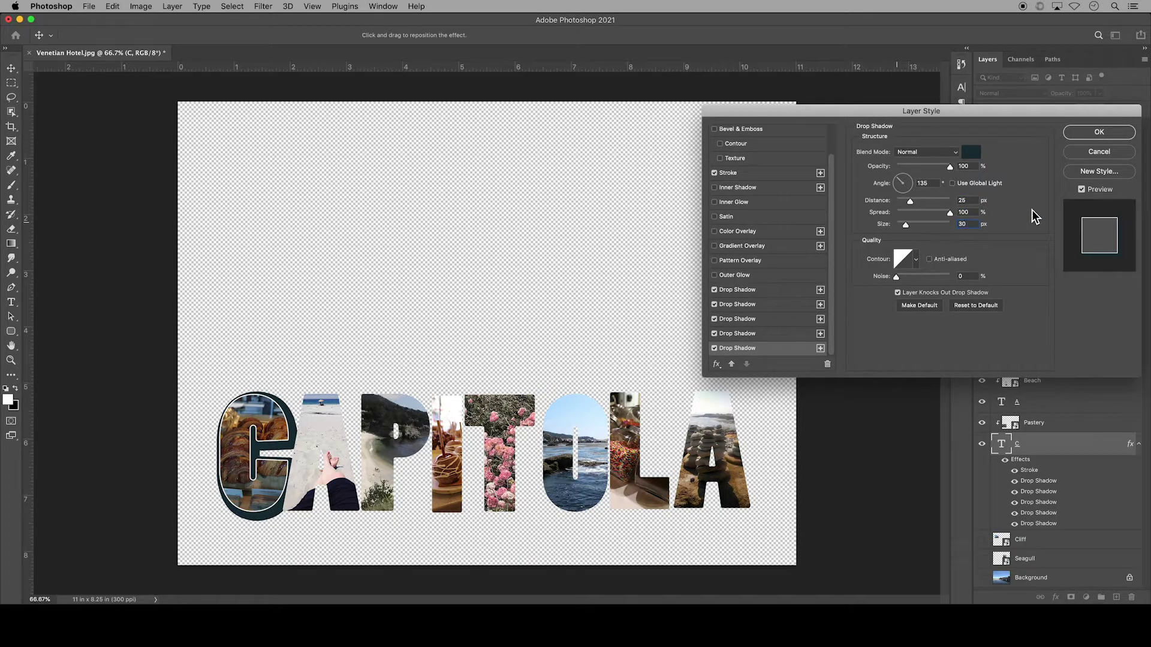
click(1125, 130)
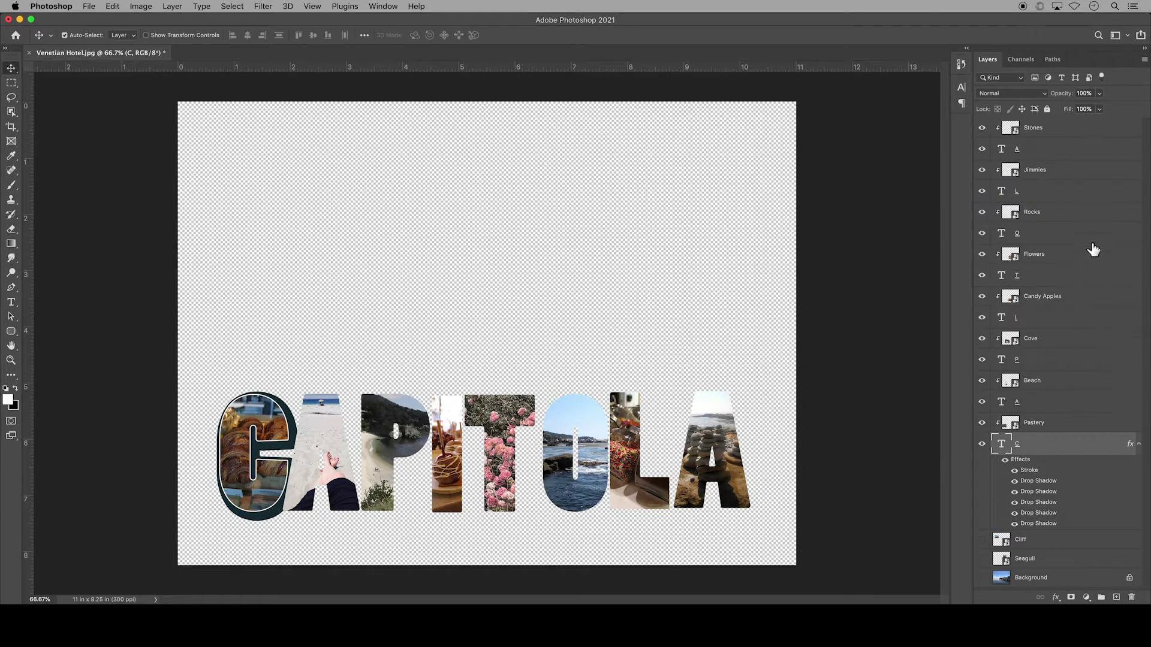
- Copy the C letter's layer style
right_click(1048, 471)
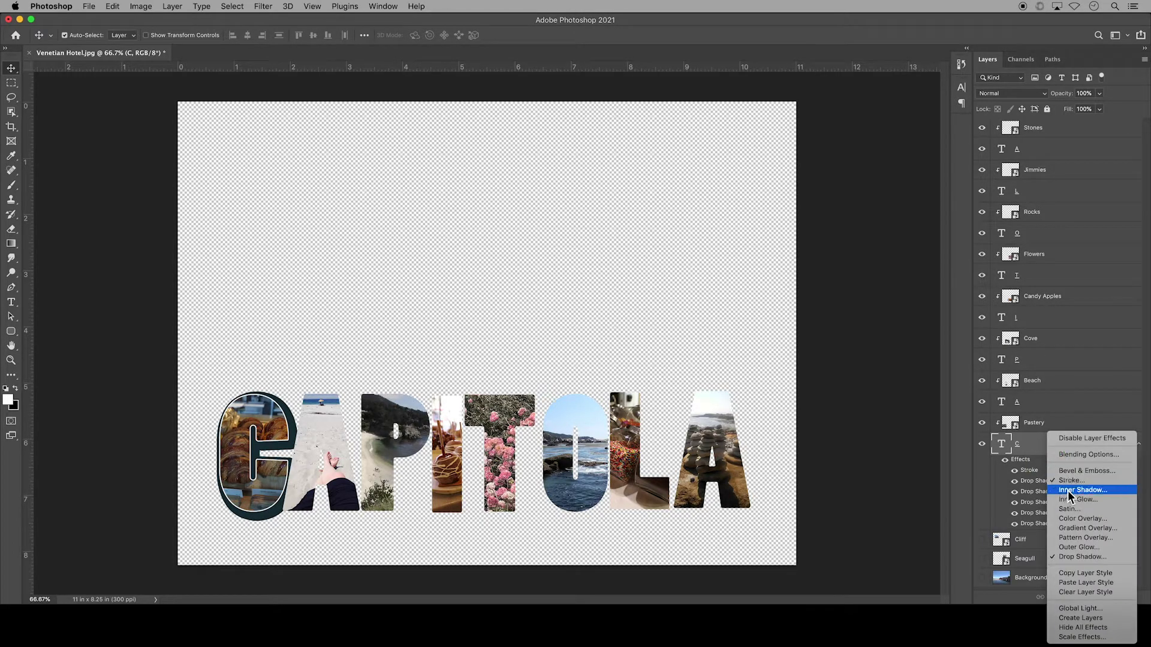
click(1120, 574)
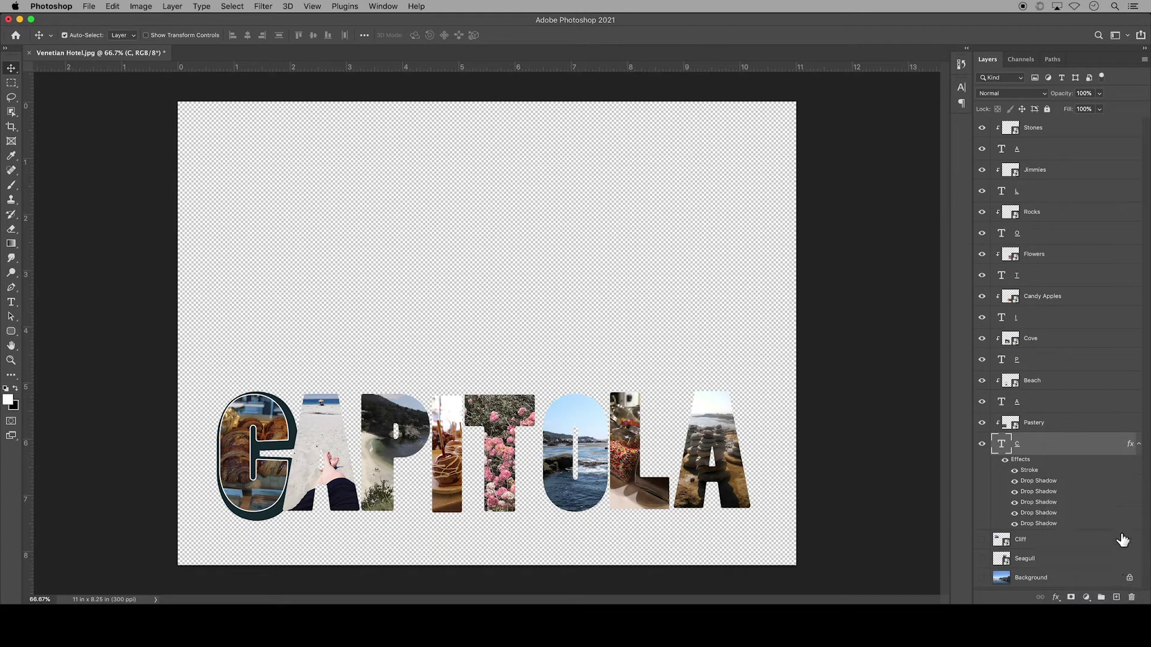
click(1139, 445)
- Paste the C style onto the A, P, I, T, O, L and top A letter layers
click(1079, 409)
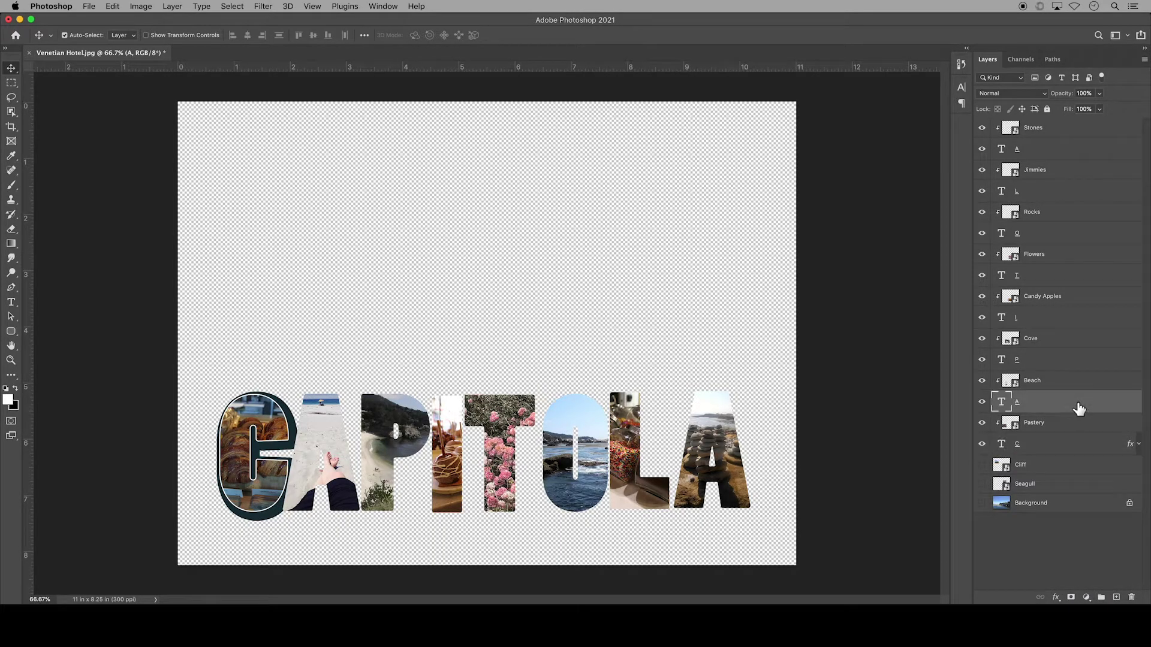
super+click(1077, 362)
super+click(1072, 324)
super+click(1066, 276)
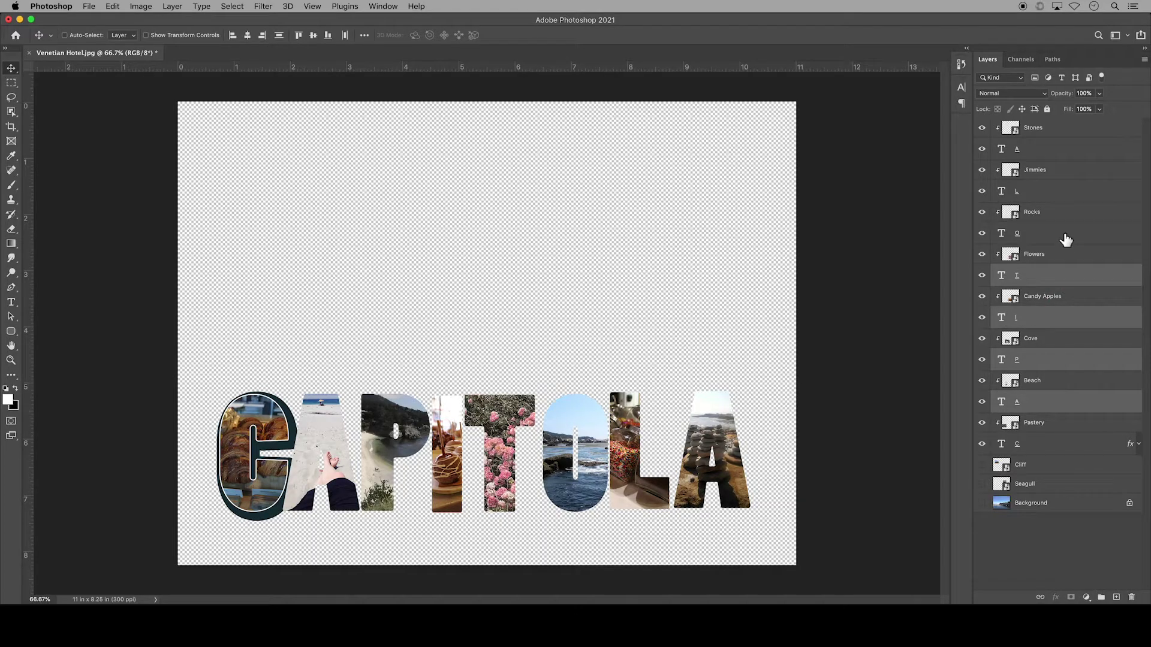
super+click(1067, 234)
super+click(1071, 192)
super+click(1075, 151)
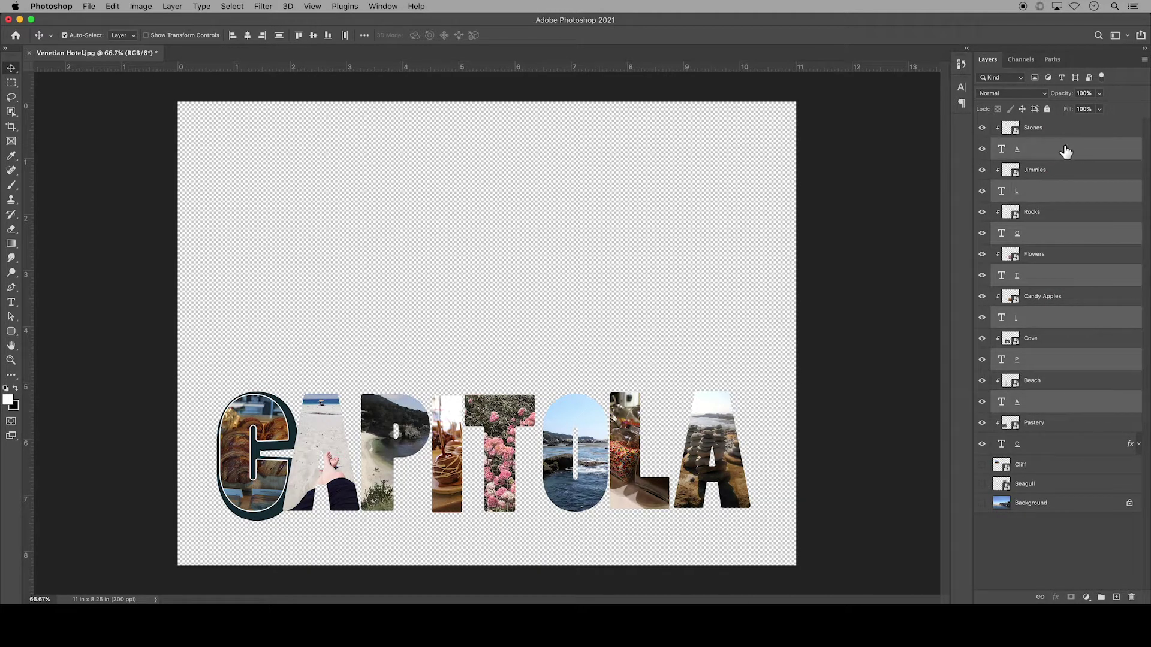
right_click(1063, 147)
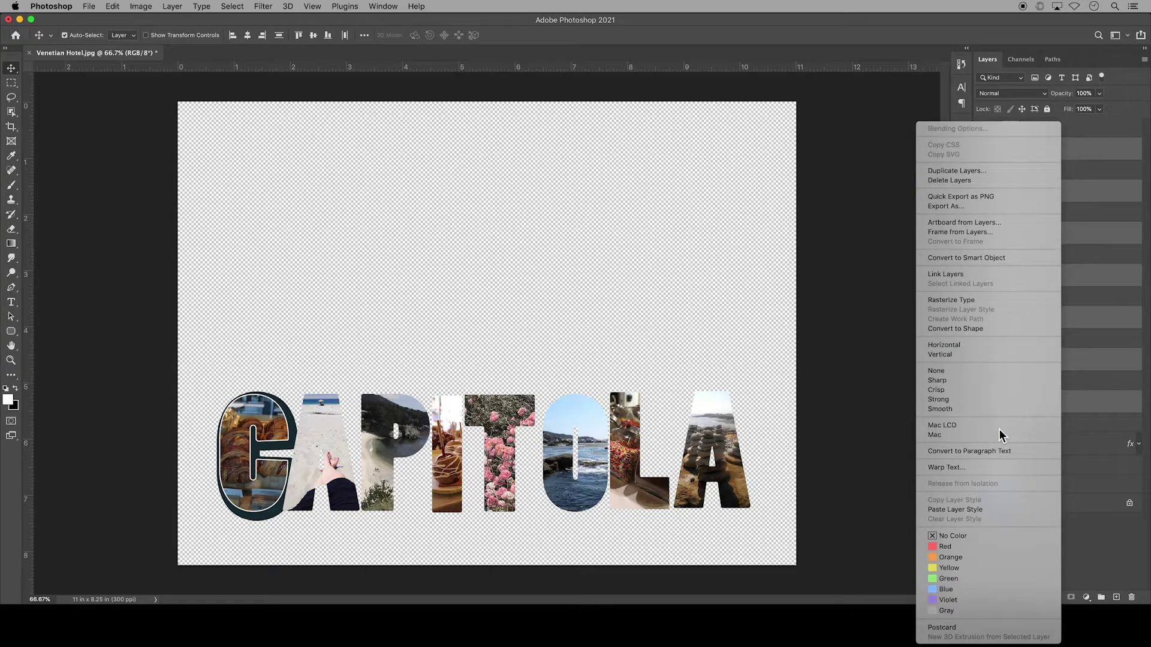
click(987, 509)
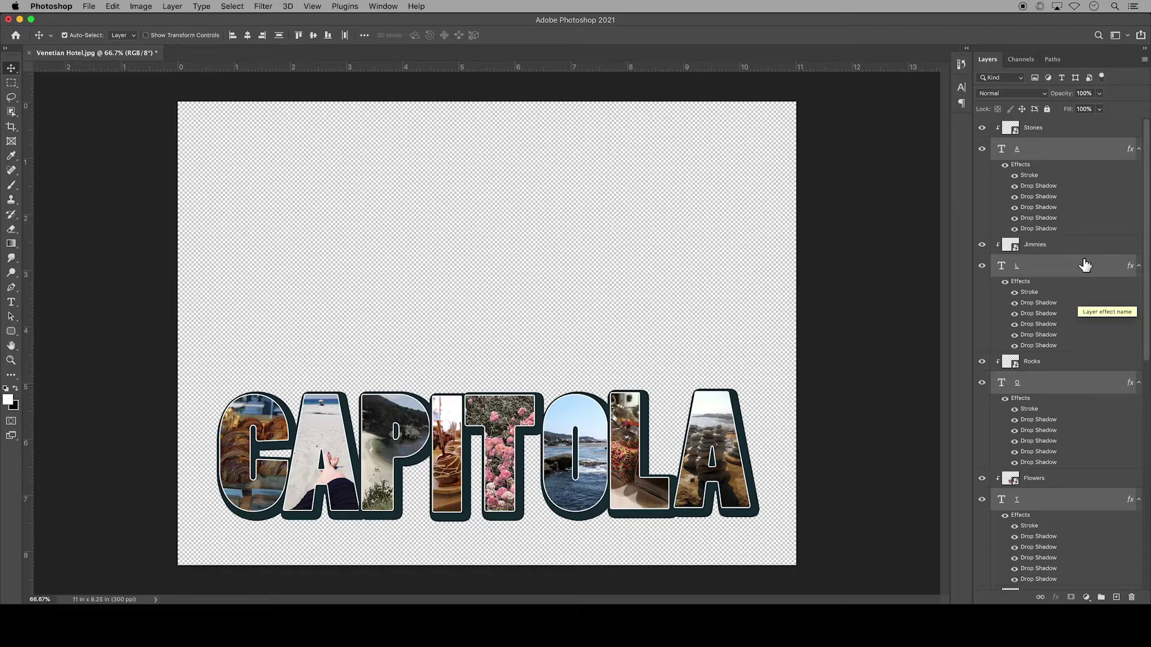
alt+click(1140, 150)
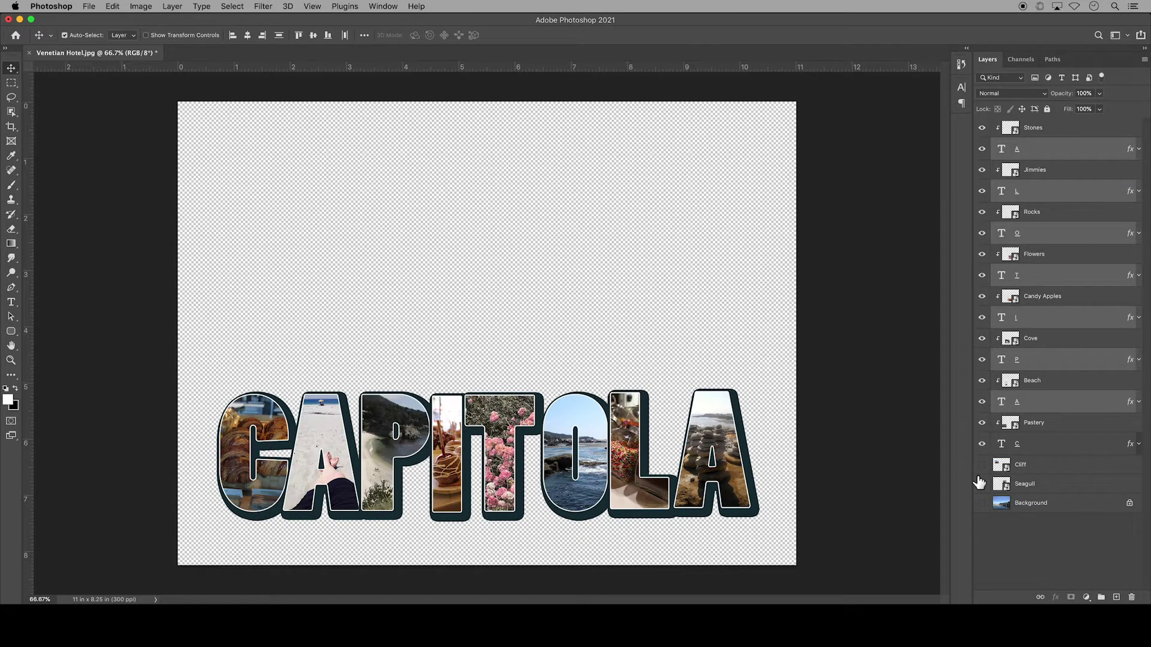
- Make the Background harbour photo visible, then select the Stones photo layer
click(983, 505)
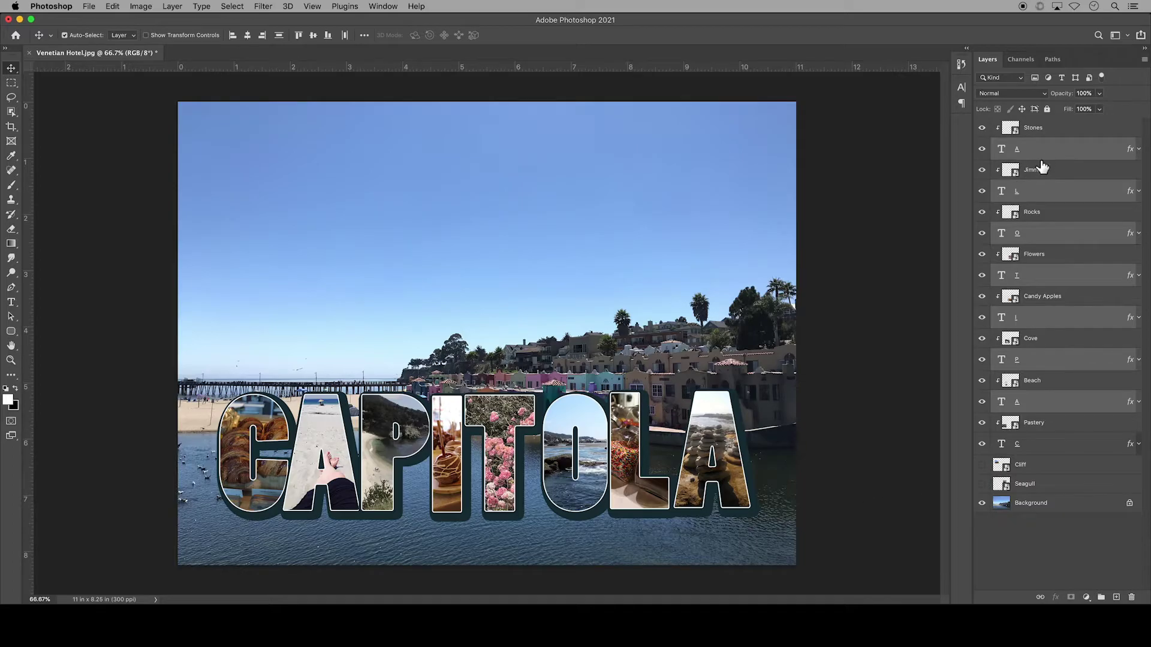
click(1055, 134)
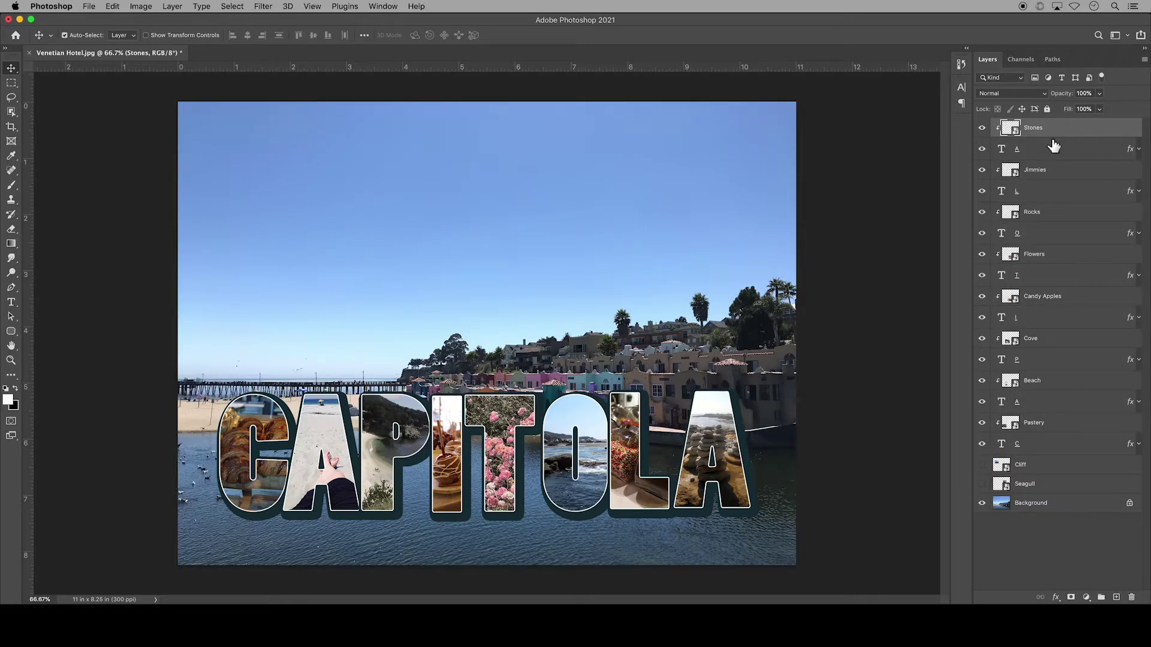
- Group Stones with the top A, Jimmies with L, Rocks with O, and Flowers with I
shift+click(1053, 153)
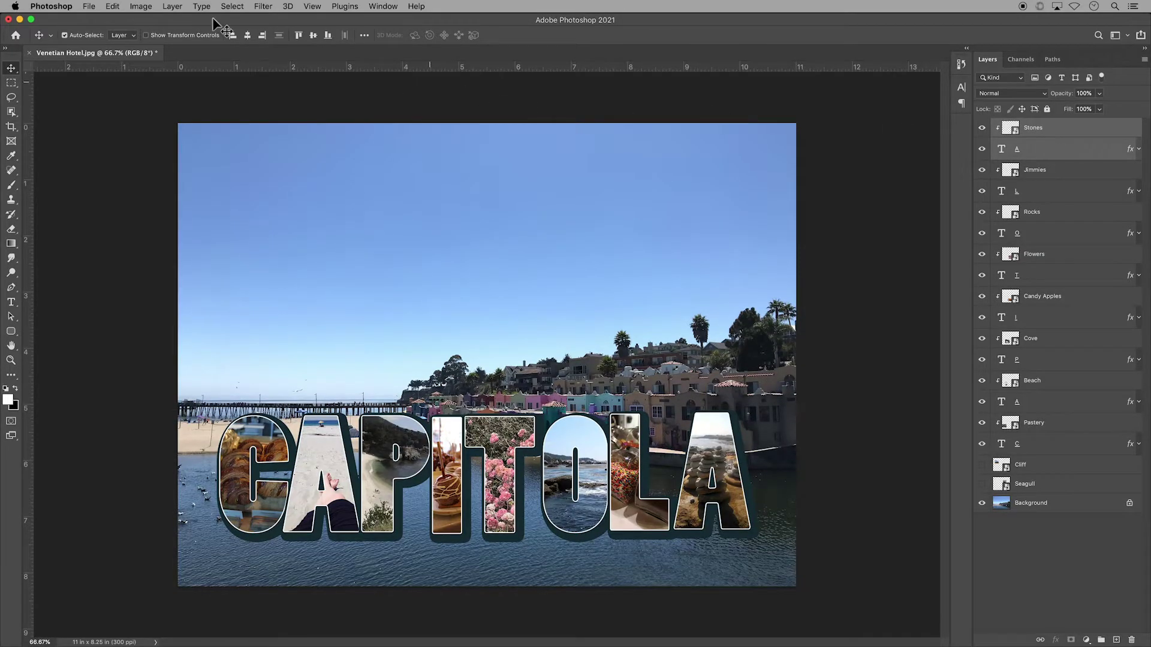
click(179, 8)
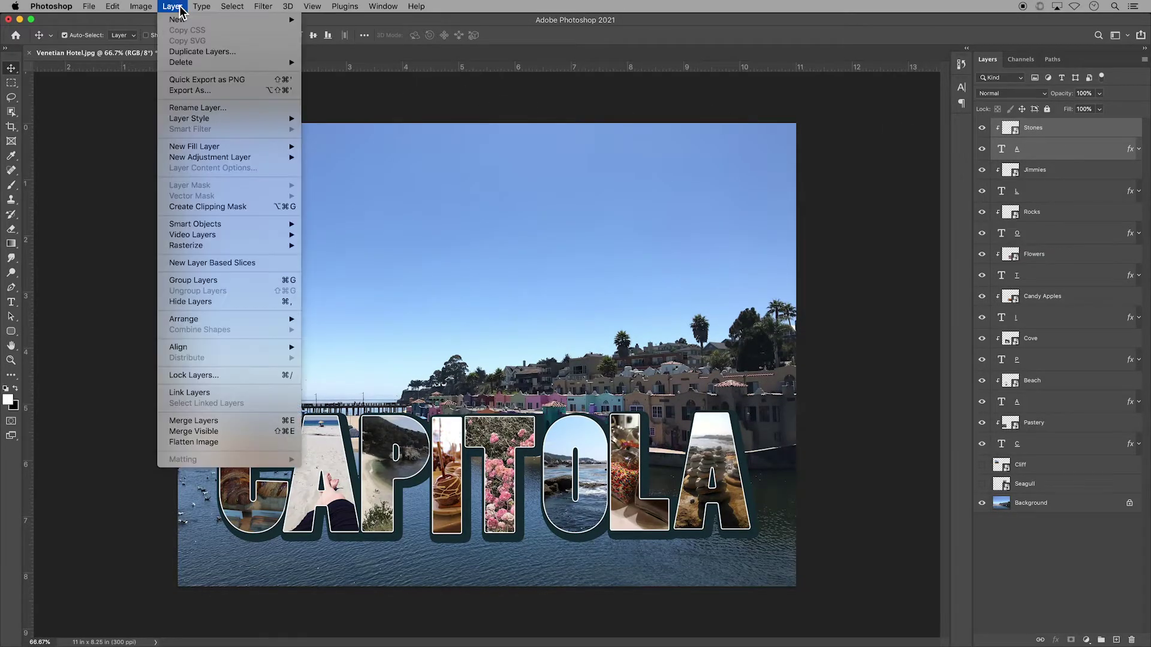
click(228, 287)
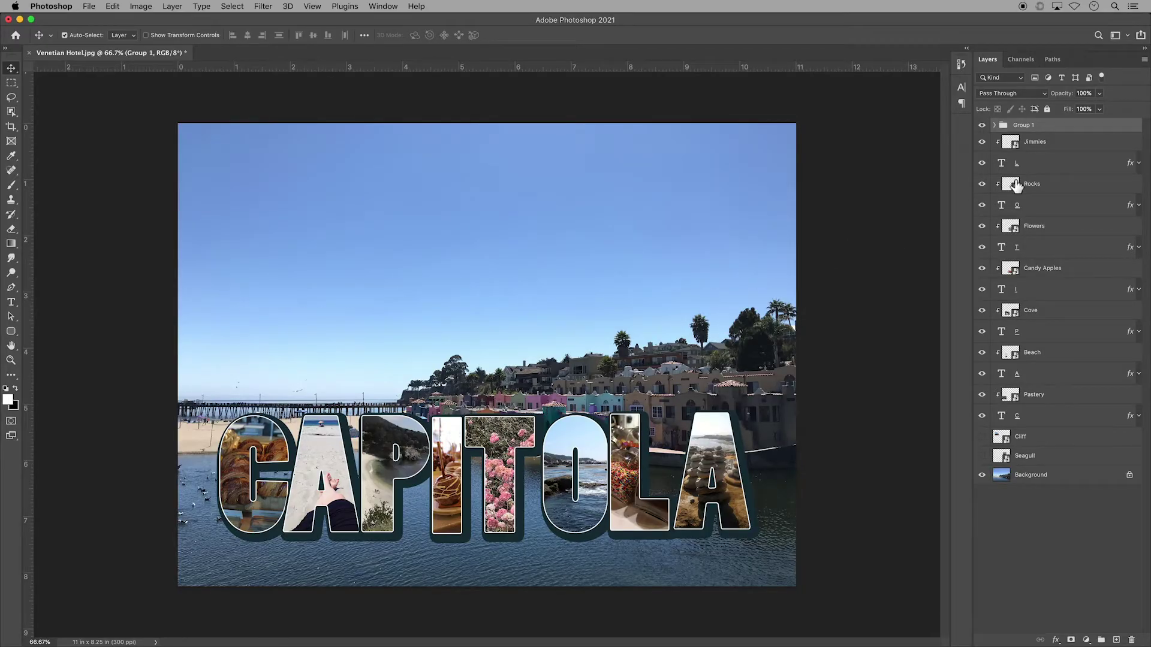
click(1044, 144)
shift+click(1046, 164)
key(super+g)
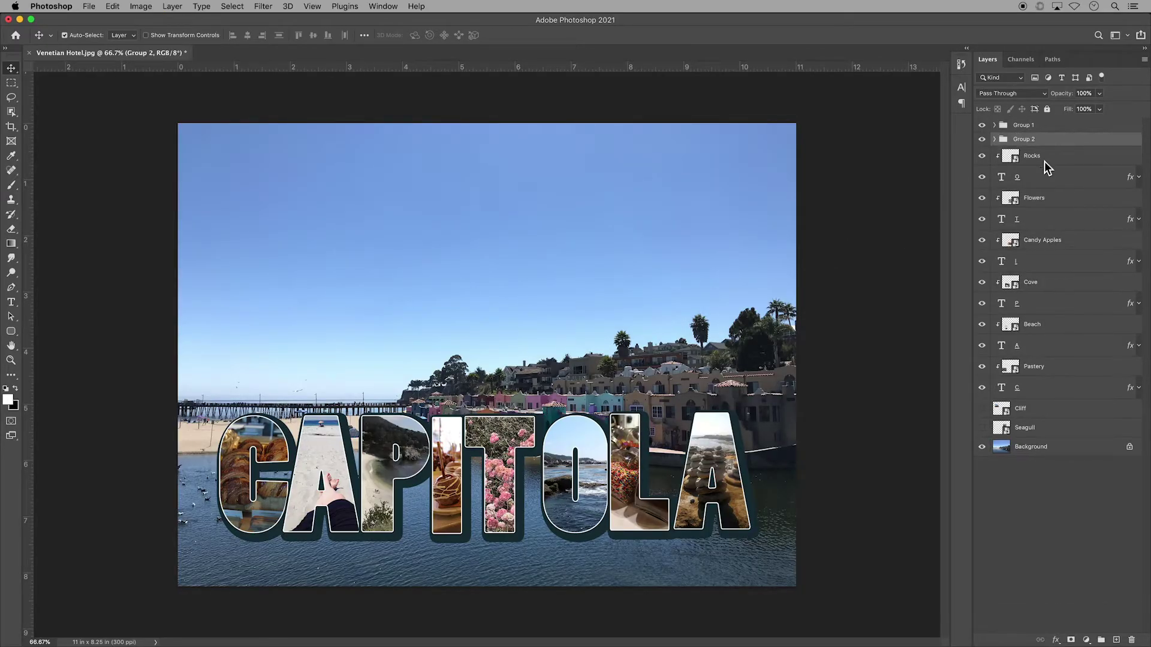
click(1044, 158)
shift+click(1046, 187)
key(super+g)
click(1043, 171)
shift+click(1043, 193)
key(super+g)
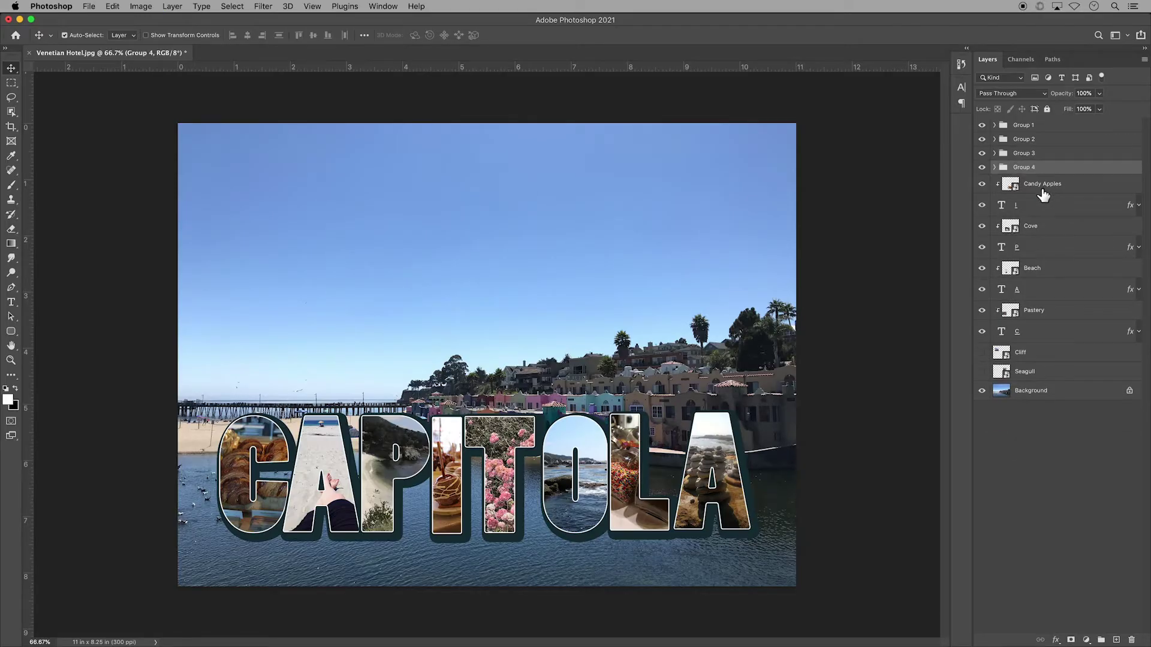
- Group Candy Apples, Cove with P, Beach with A, and Pastery with C
click(1043, 185)
shift+click(1044, 205)
key(super+g)
click(1044, 200)
shift+click(1043, 220)
key(super+g)
click(1040, 213)
shift+click(1038, 234)
key(super+g)
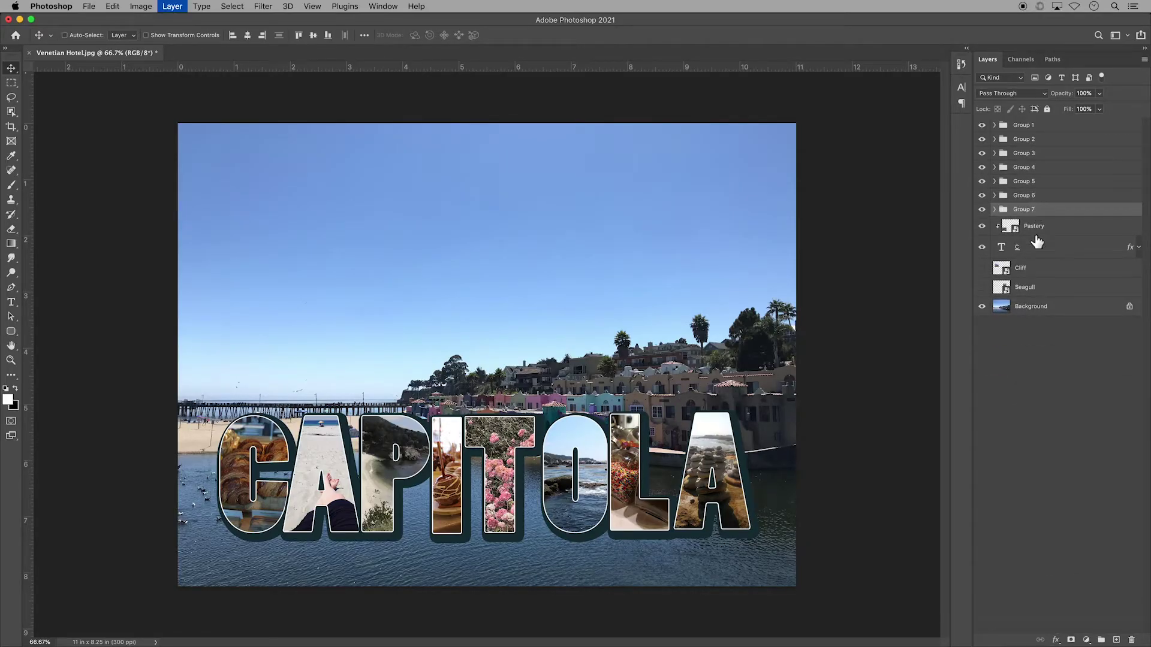
click(1035, 227)
shift+click(1034, 254)
key(super+g)
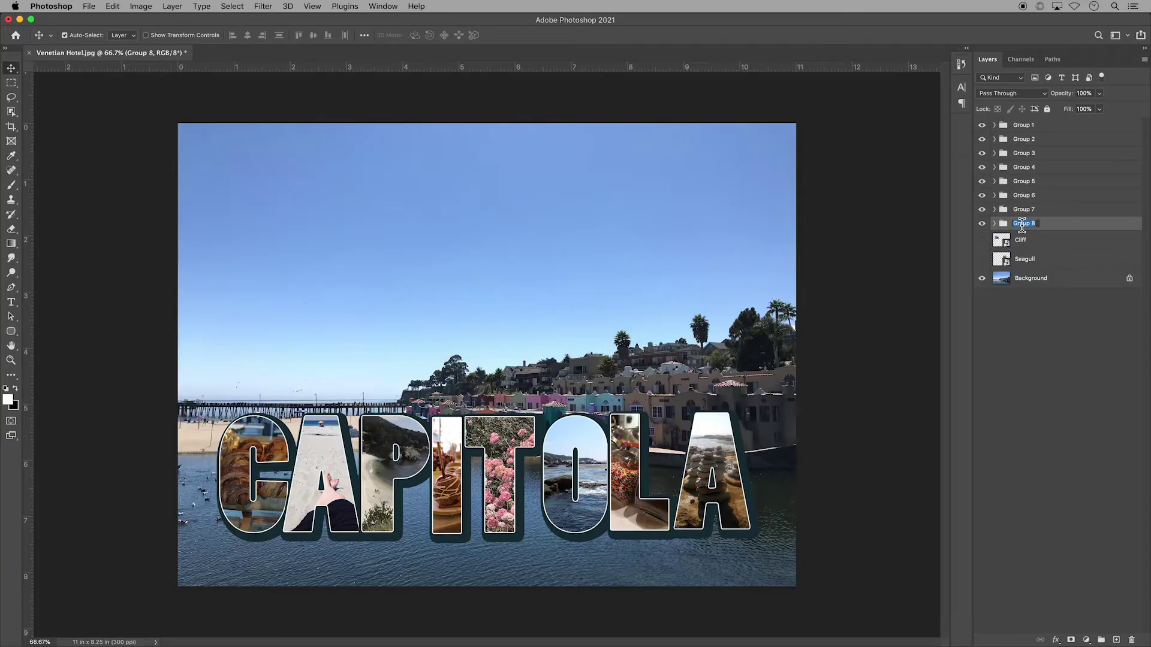
- Rename the letter groups A, P, I, T, O, L and the top group A
double_click(1023, 209)
text(A)
key(shift+Tab)
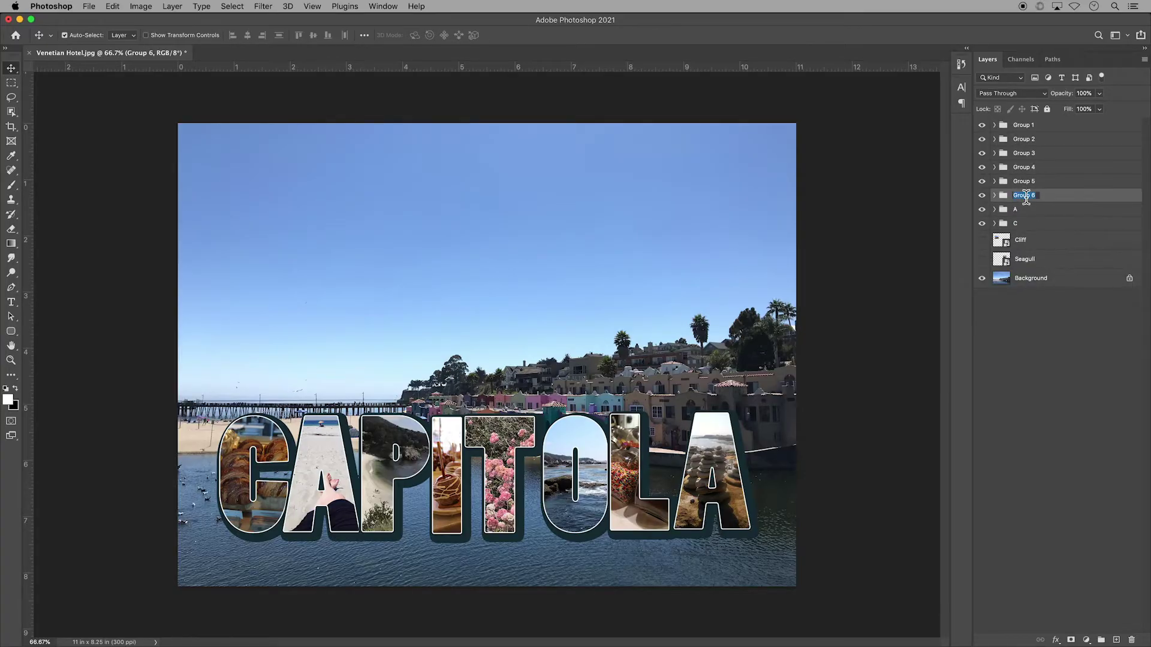
text(P)
key(shift+Tab)
text(I)
key(shift+Tab)
text(T)
key(shift+Tab)
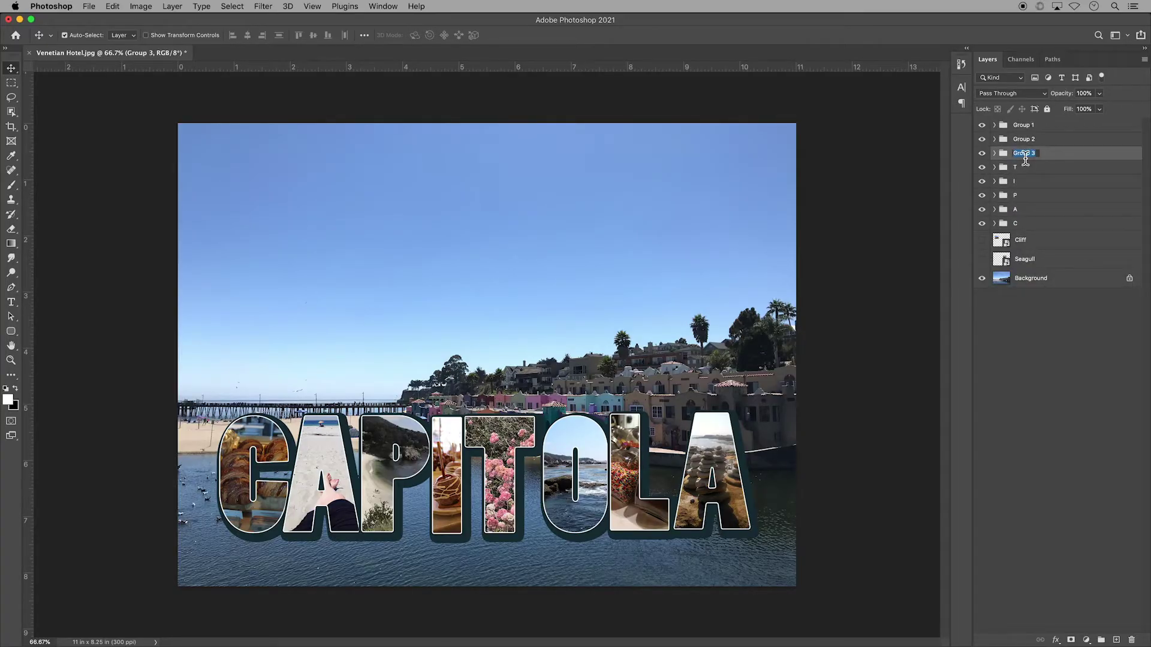
text(O)
key(shift+Tab)
text(L)
key(Return)
double_click(1022, 125)
text(A)
key(Return)
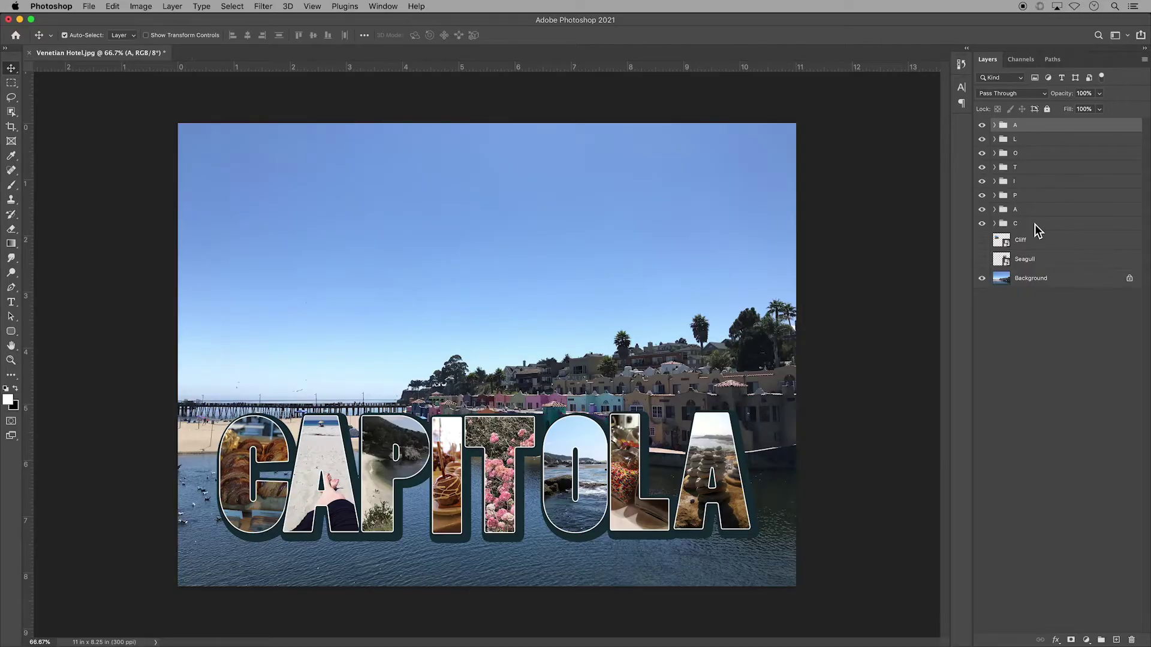
- Type a new CAPITOLA text line near the top of the canvas and select it for warping
click(11, 302)
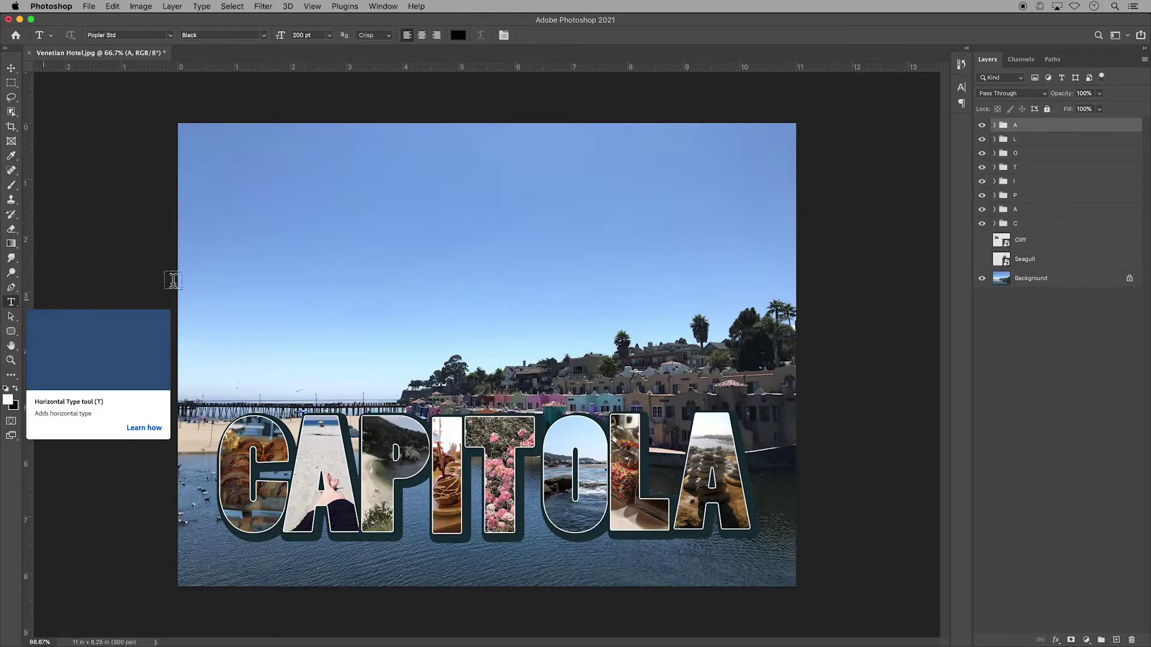
click(223, 267)
text(CAPITOLA)
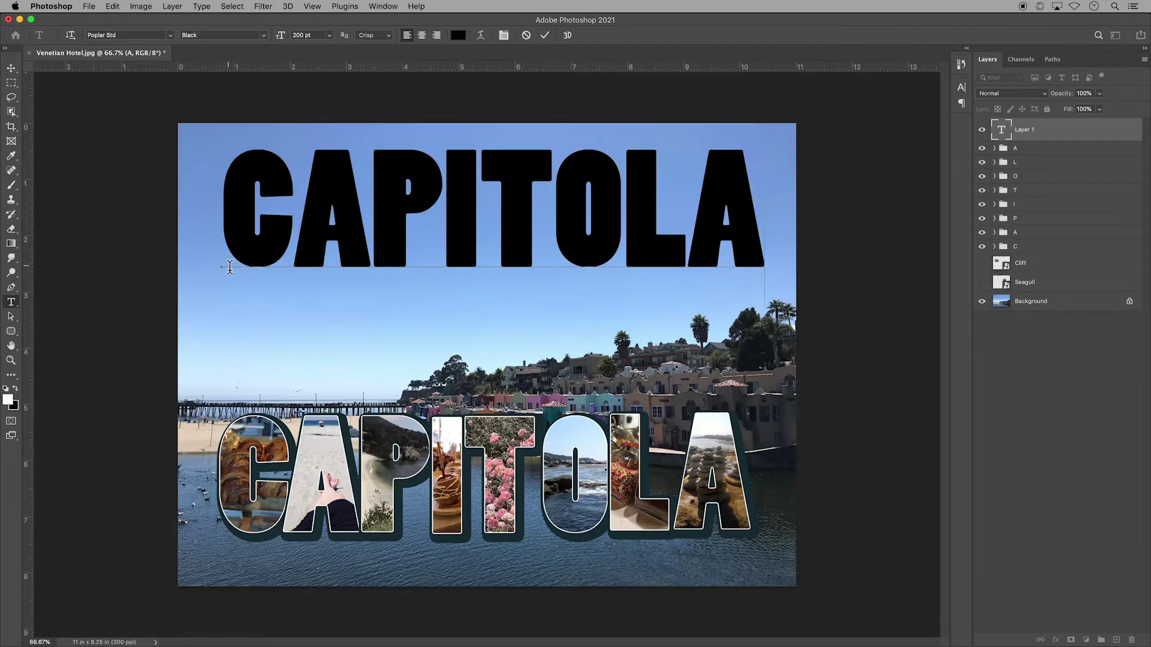
key(super+a)
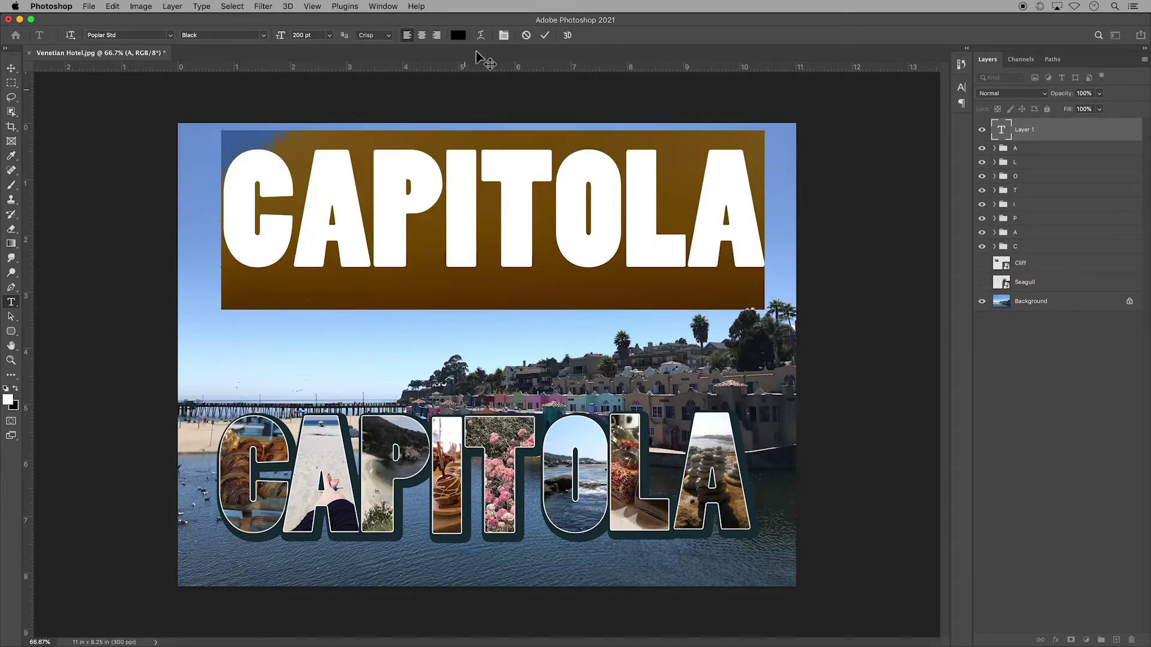
click(481, 35)
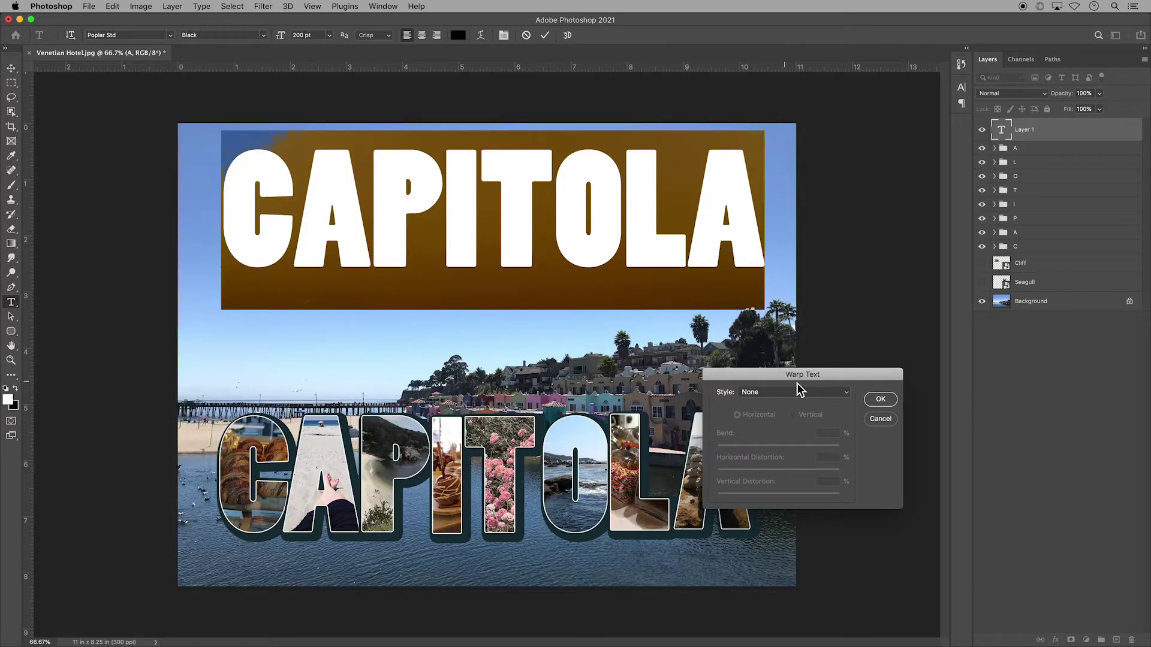
- After trying Arc, Wave and Flag, apply the Rise warp to the CAPITOLA text
click(847, 393)
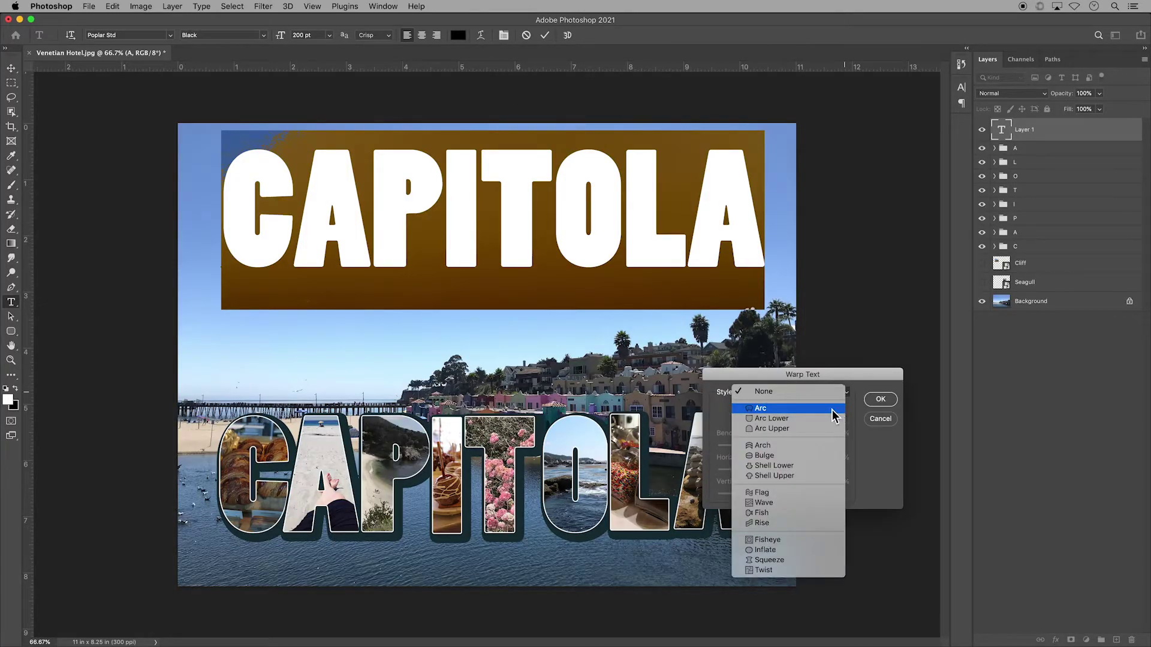
click(828, 409)
click(846, 394)
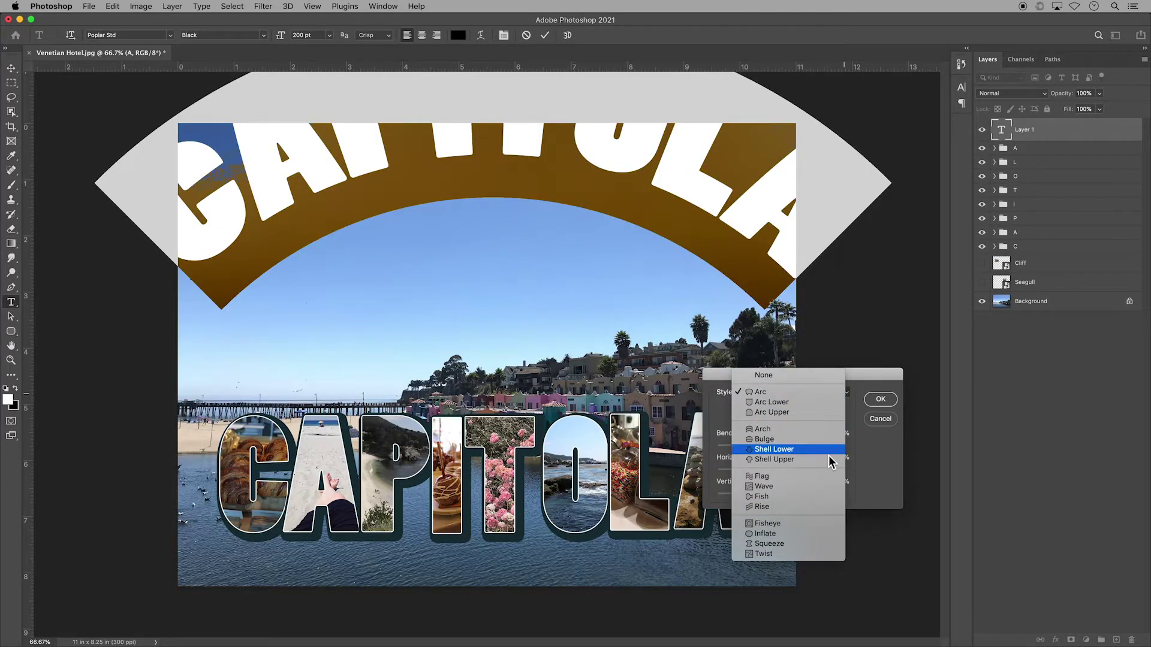
click(807, 507)
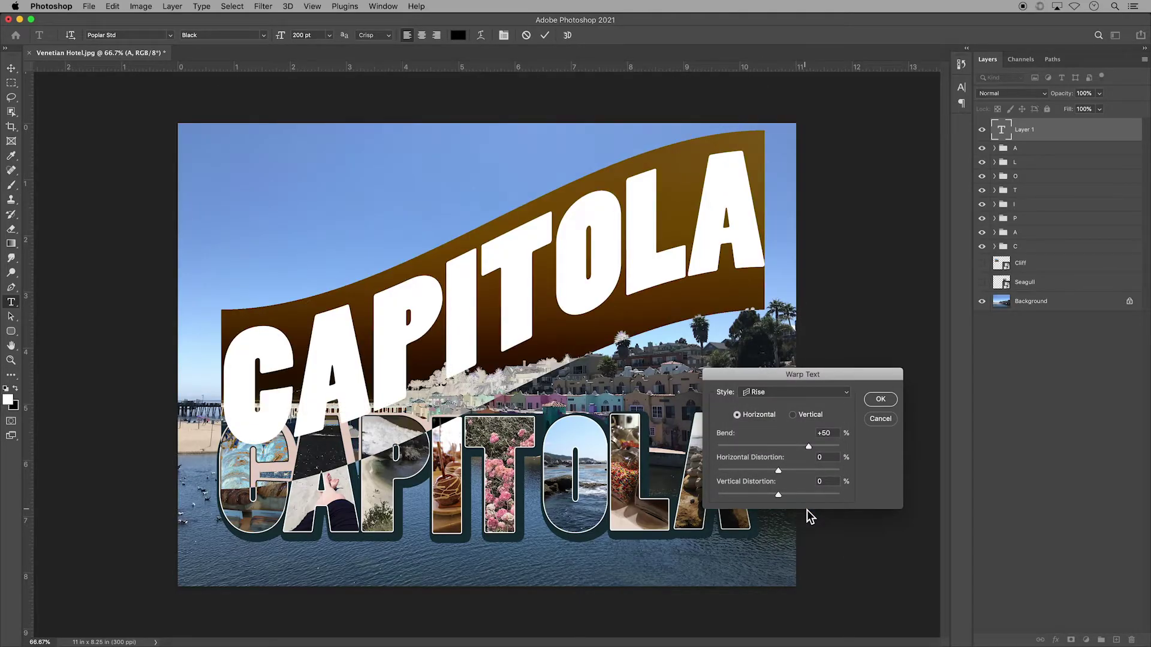
click(847, 393)
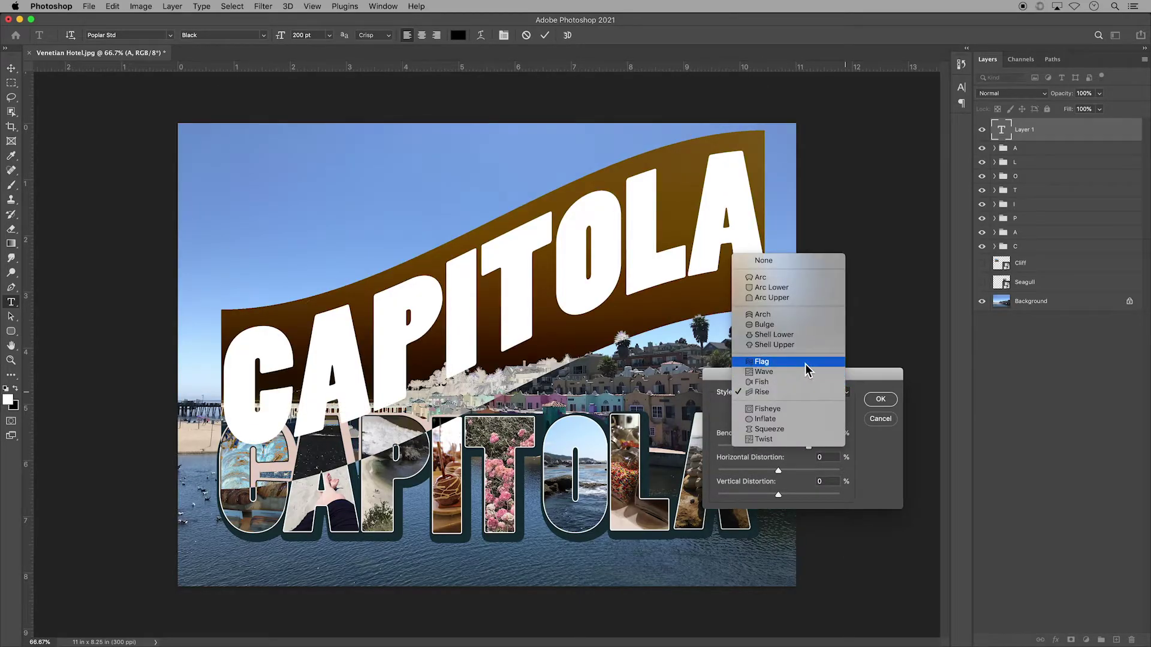
click(805, 362)
click(846, 393)
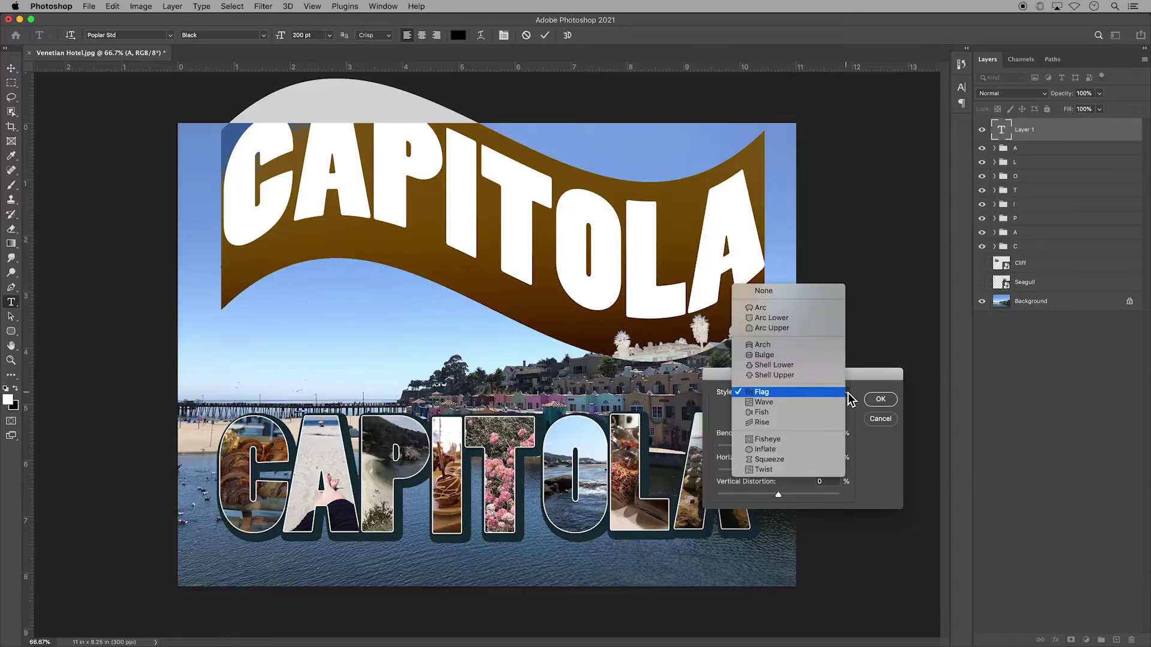
click(824, 423)
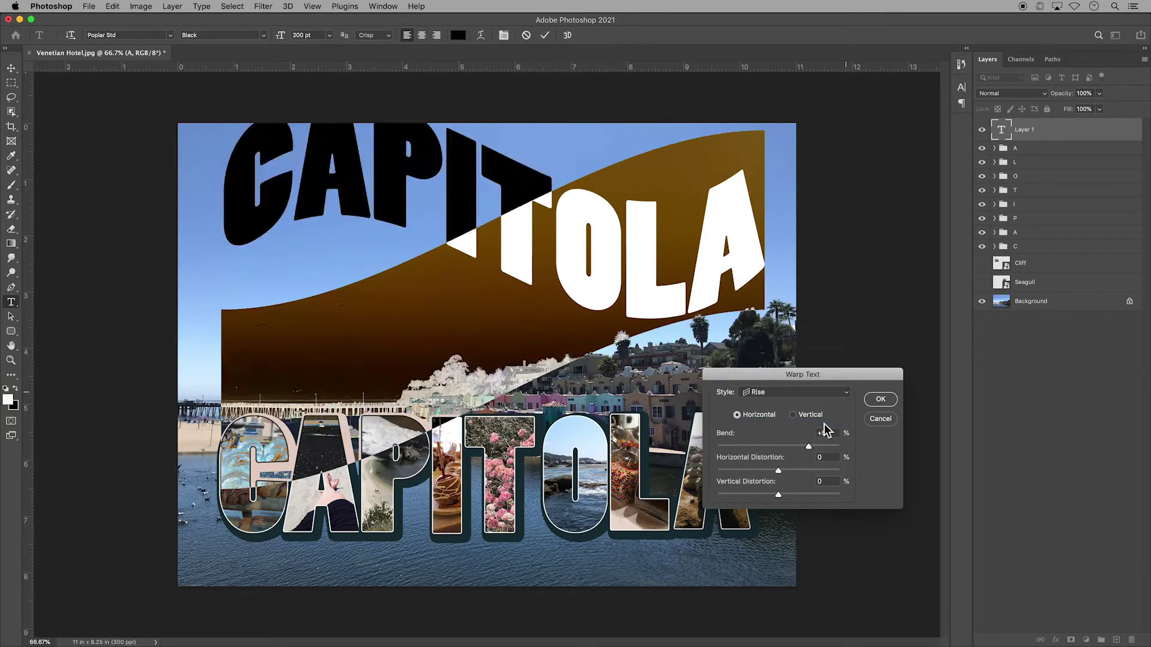
click(879, 402)
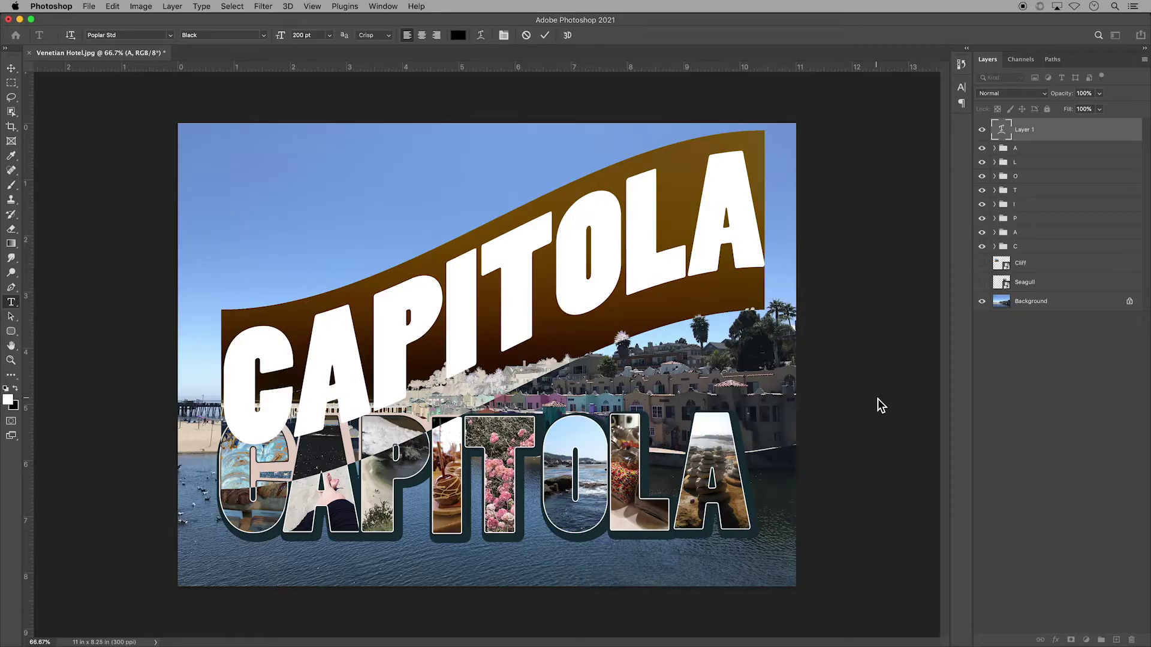
- Commit the warped CAPITOLA text and move its layer below group C
click(983, 369)
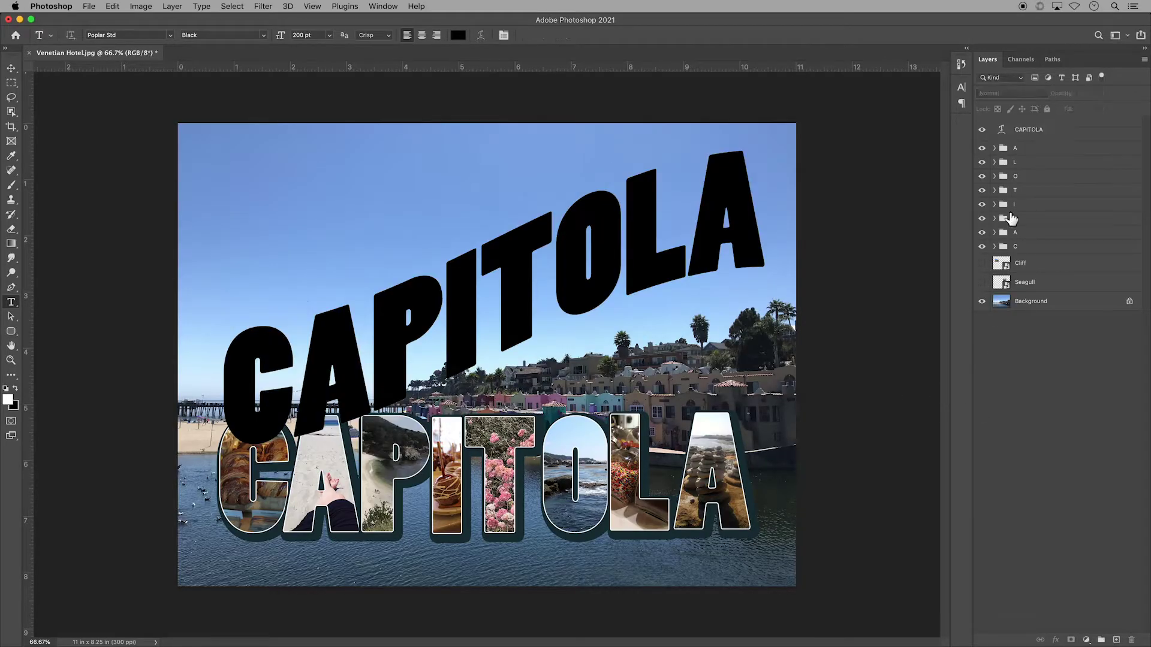
drag(1025, 133, 1031, 253)
click(1057, 224)
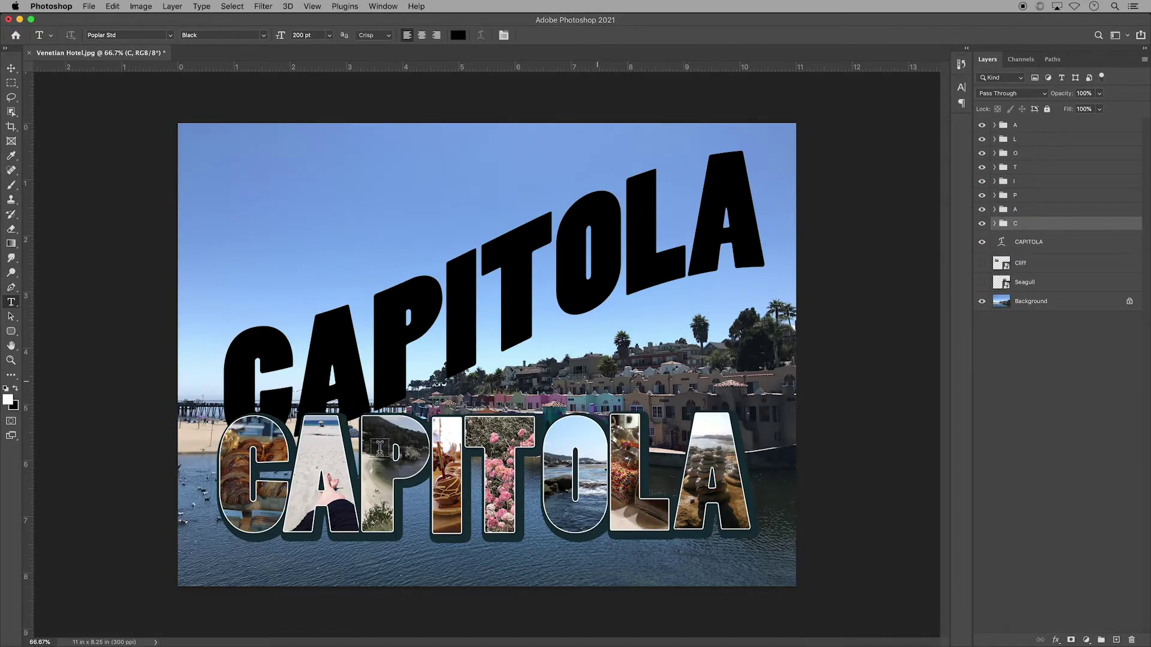
- Raise the C, A, P, I, T, O, L and A letters onto the rising CAPITOLA line
click(10, 67)
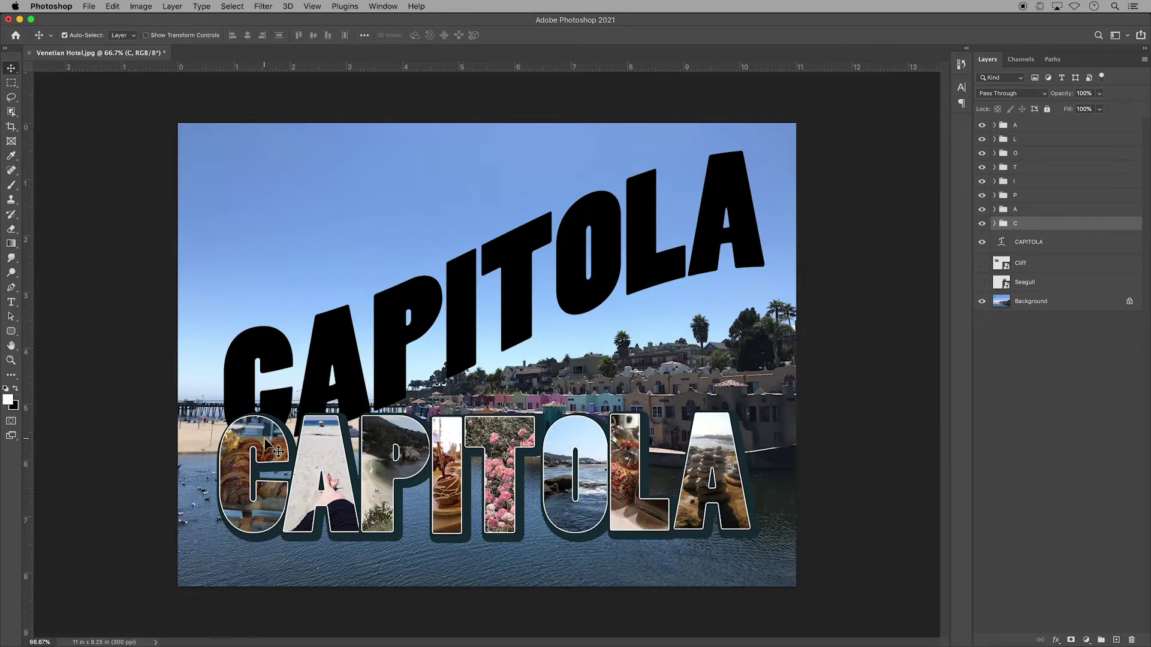
drag(267, 444, 267, 350)
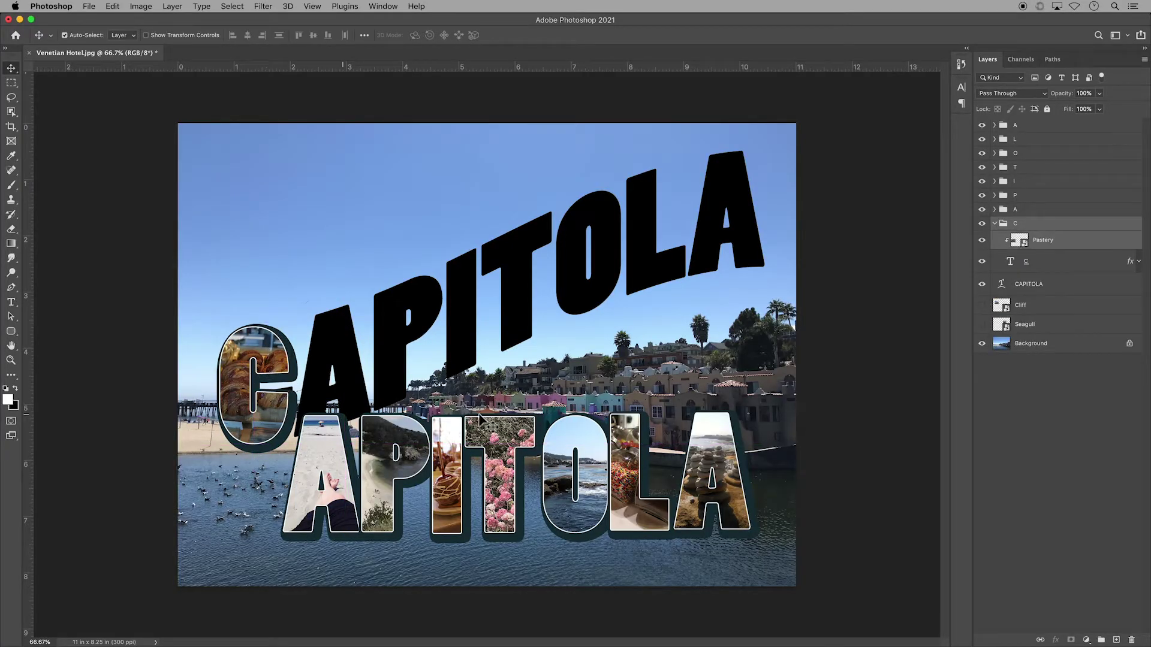
drag(353, 485, 369, 381)
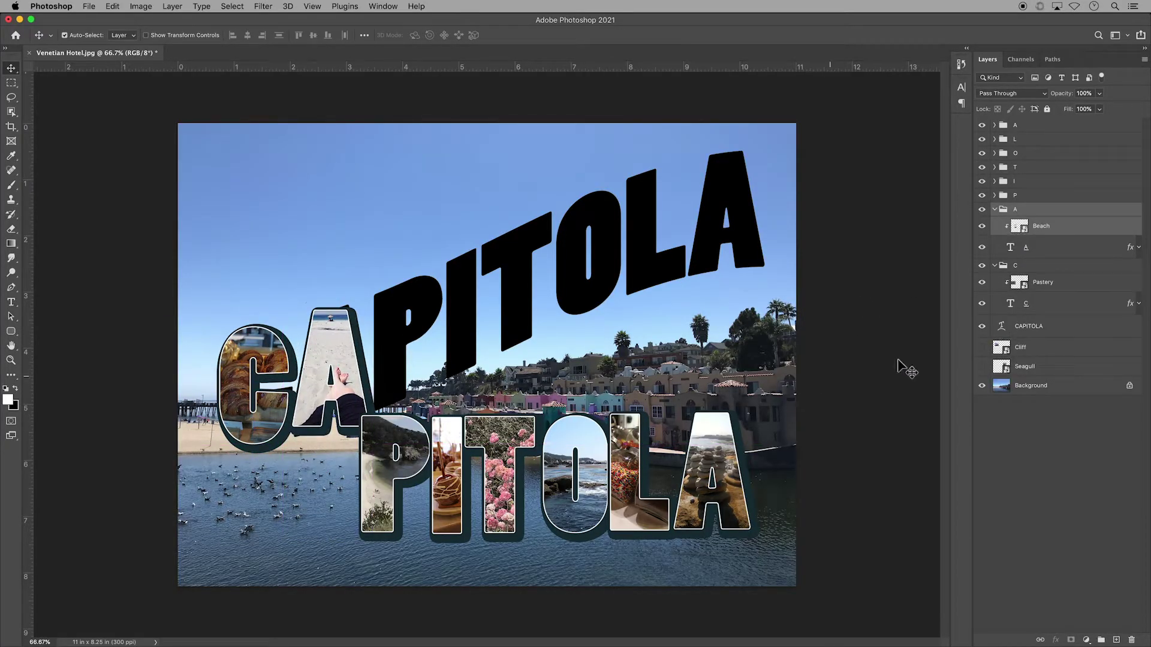
drag(390, 480, 402, 343)
drag(467, 419, 479, 247)
drag(504, 455, 571, 266)
drag(561, 480, 573, 251)
drag(627, 474, 629, 220)
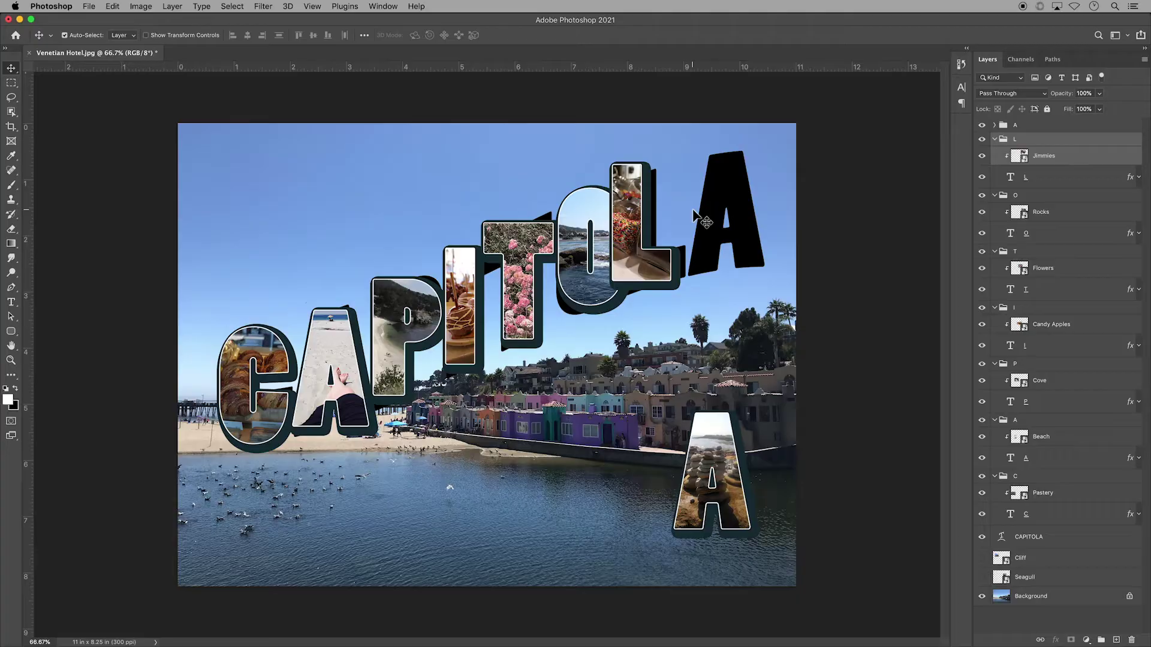
drag(743, 447, 768, 176)
- Collapse all the letter groups and hide the black CAPITOLA guide text
click(995, 139)
click(994, 153)
click(995, 167)
click(995, 181)
click(995, 194)
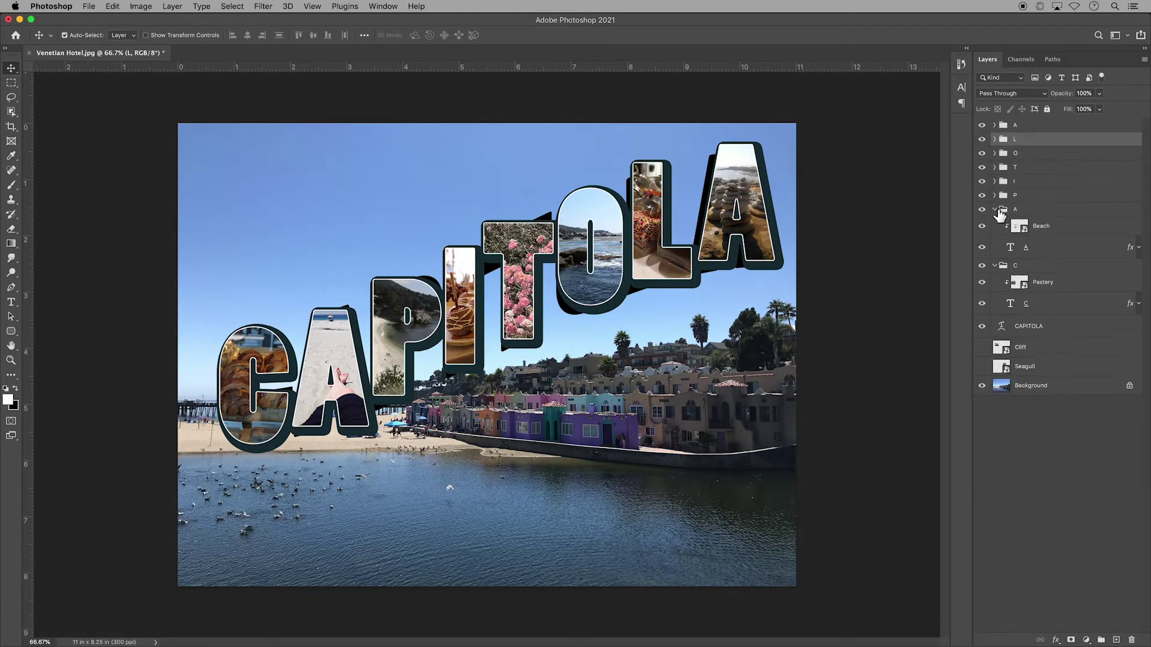
click(994, 210)
click(994, 223)
click(981, 241)
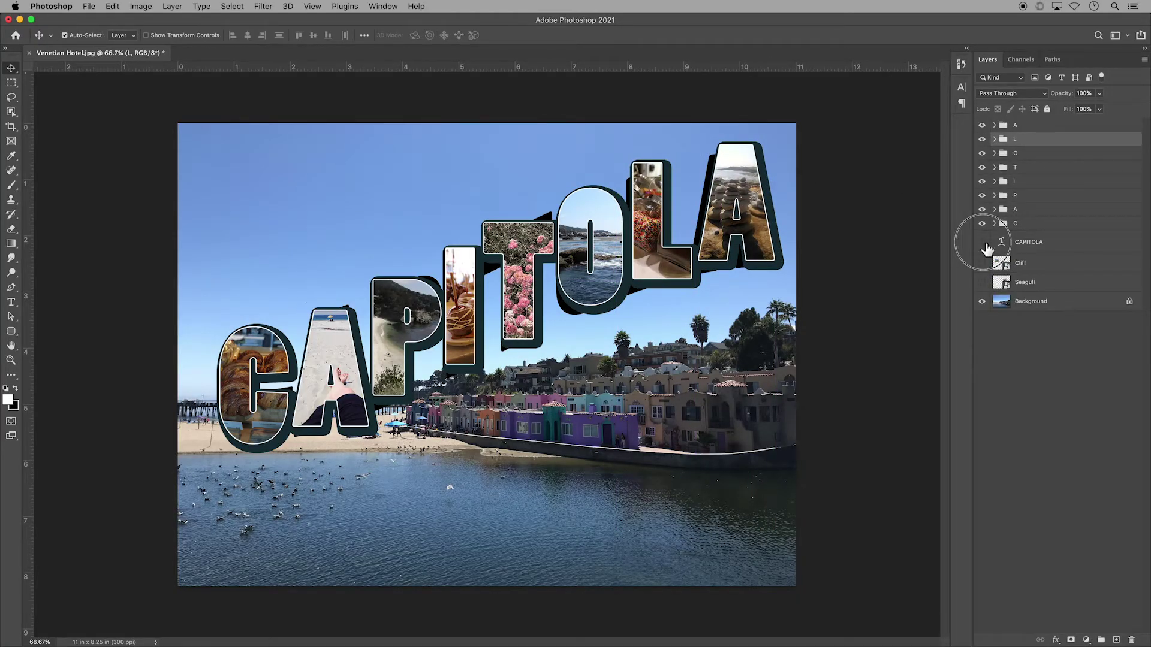
click(1021, 333)
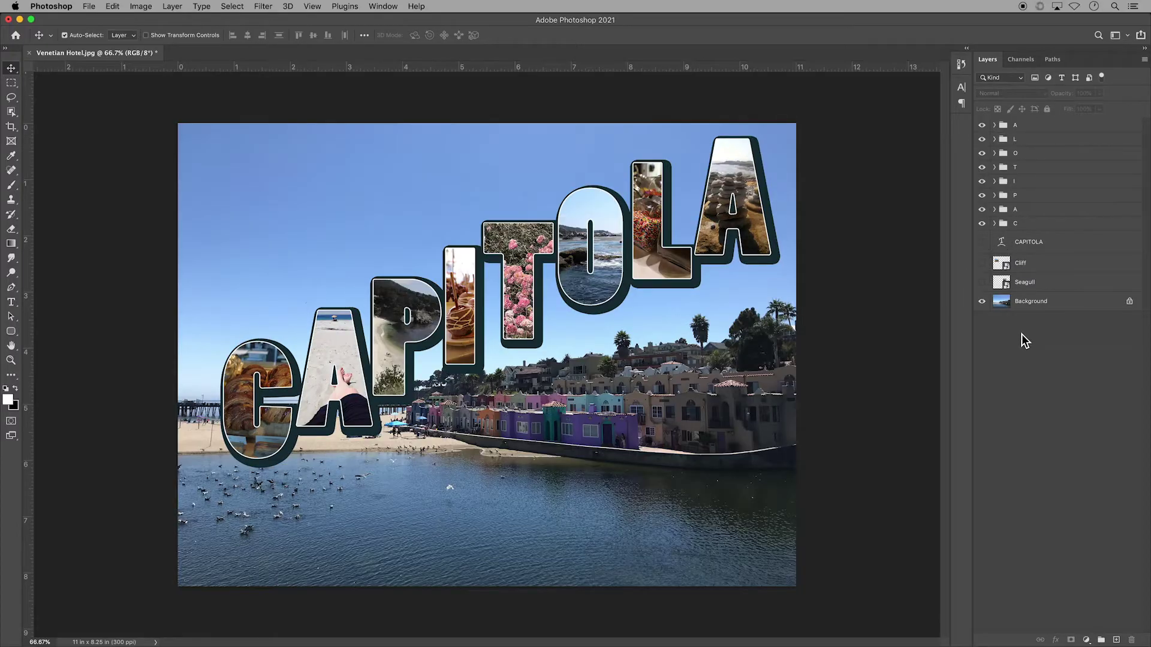
- Add a 'Greetings from' text line above CAPITOLA's left end with a Rise warp
click(11, 302)
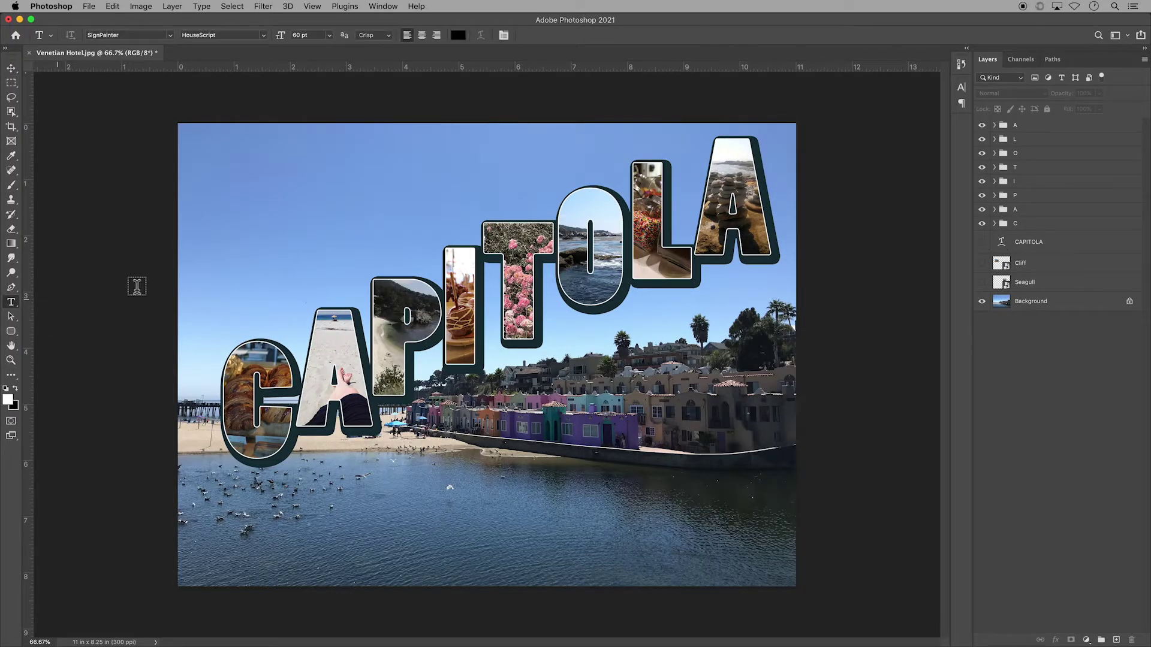
click(225, 275)
text(Greetings from)
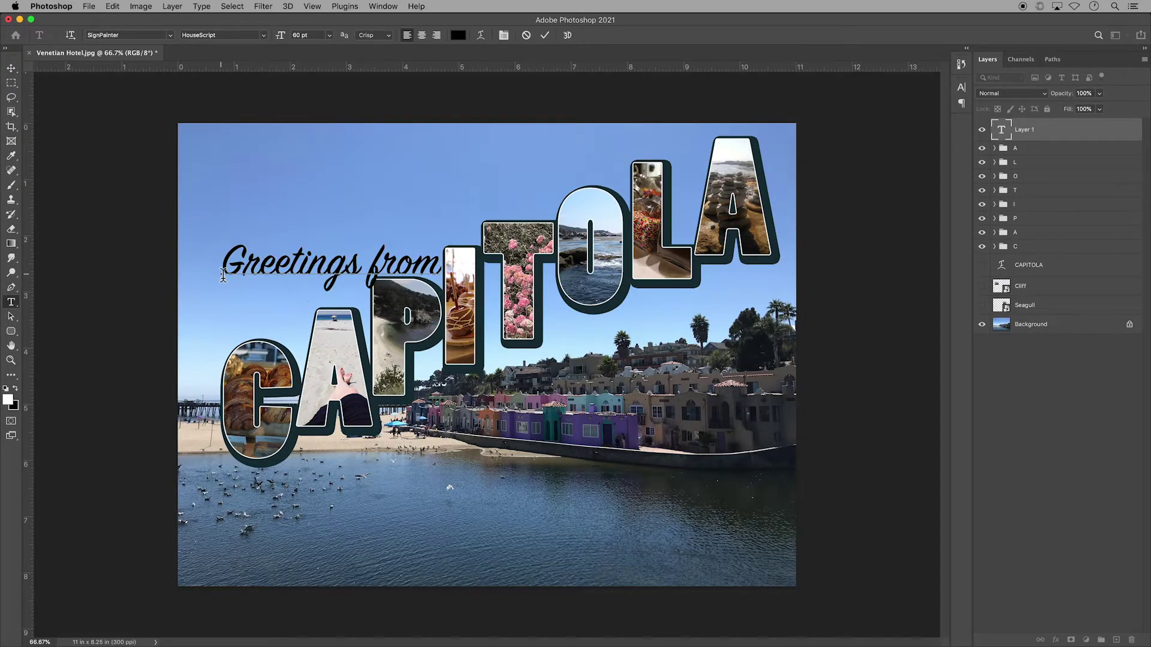
key(super+a)
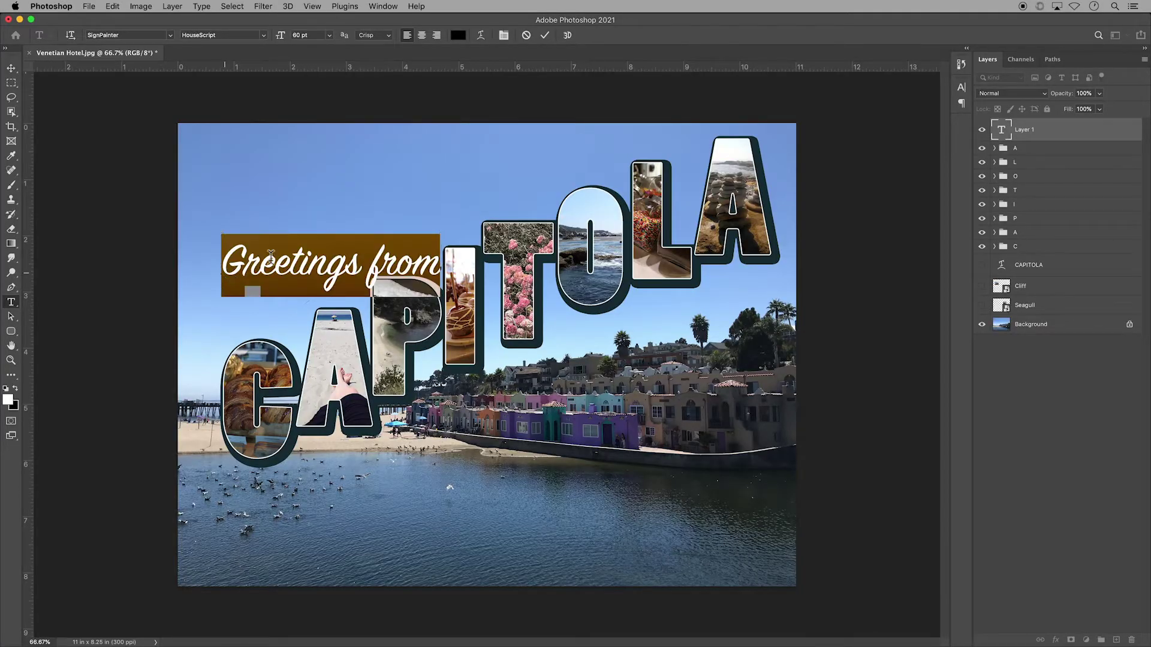
click(480, 35)
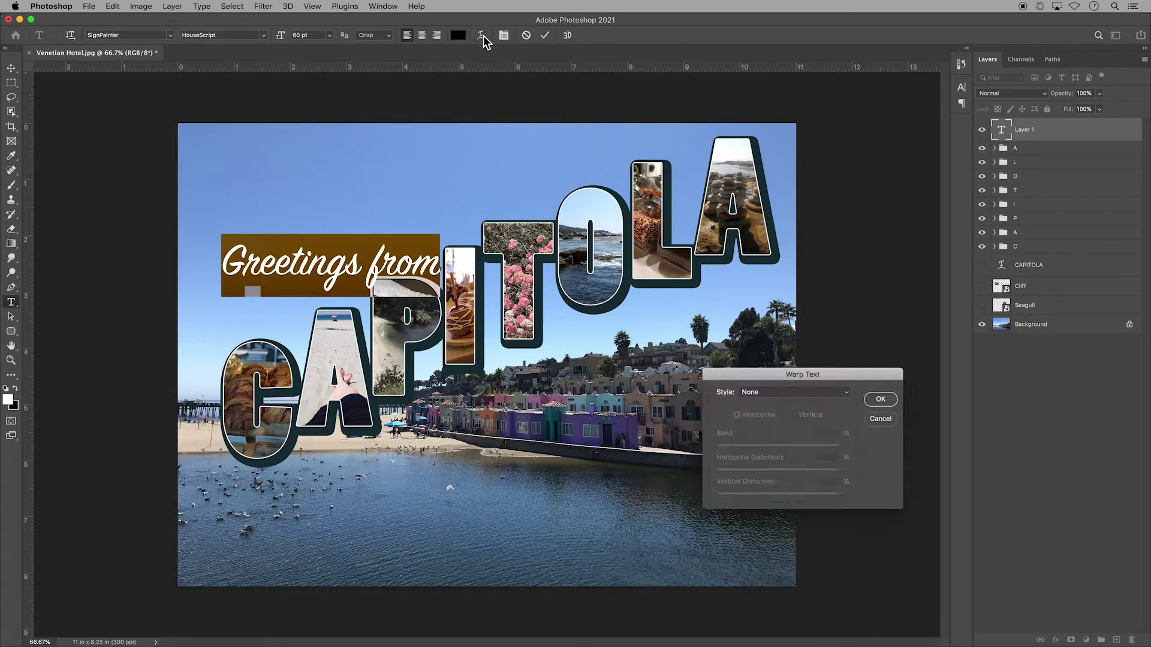
click(847, 392)
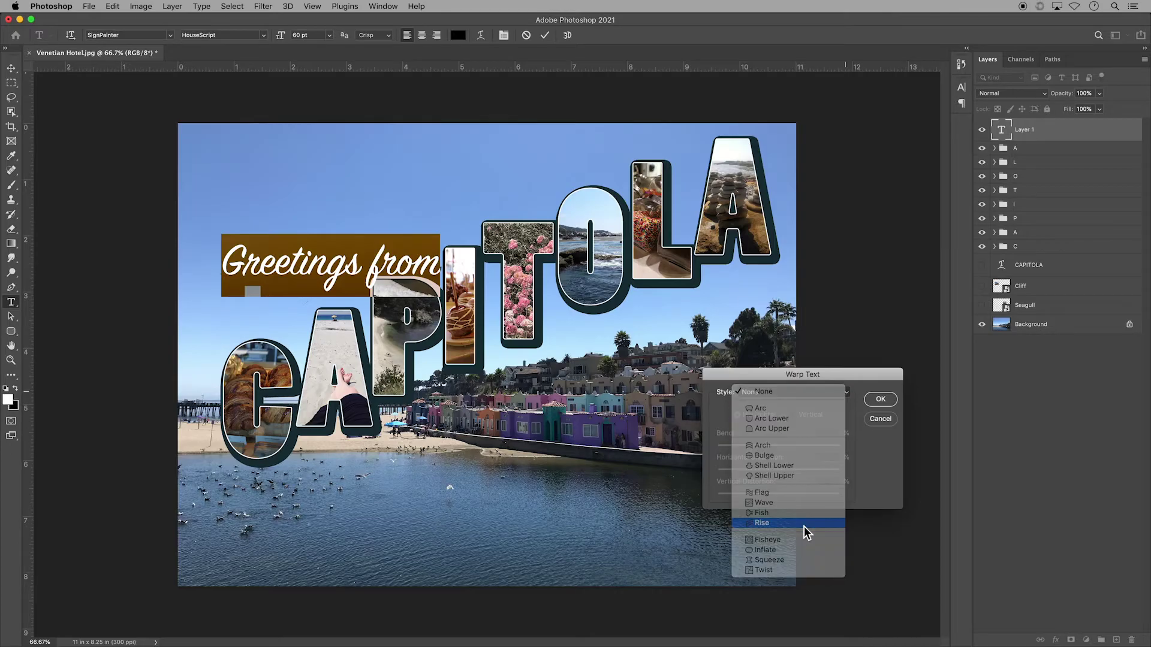
click(804, 523)
click(878, 399)
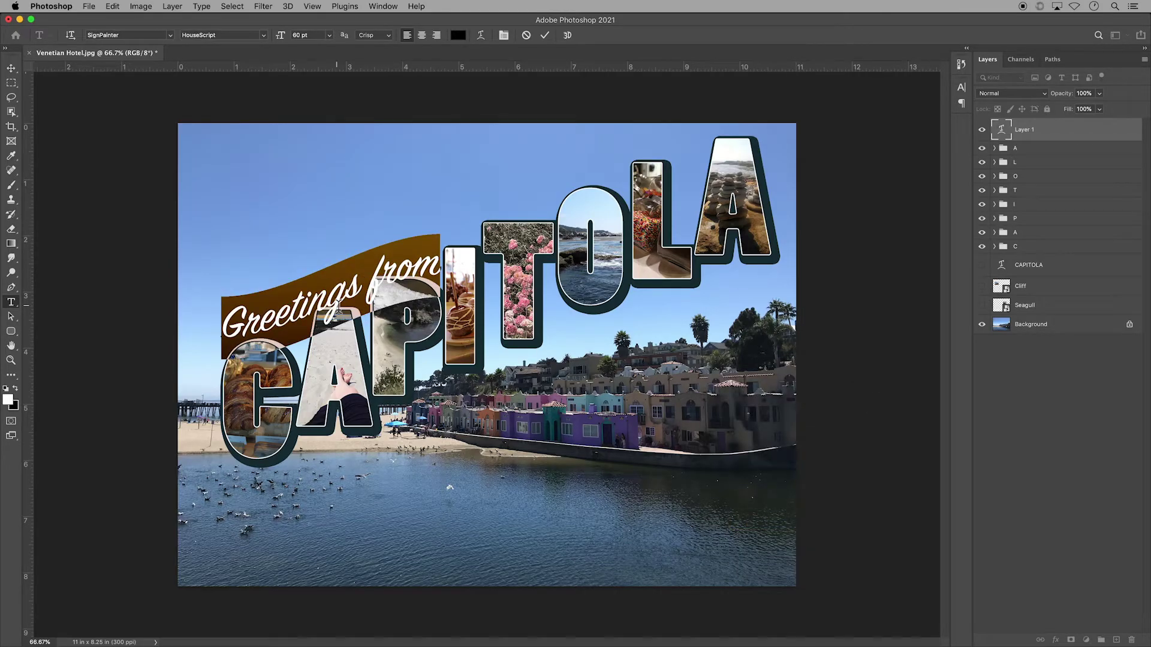
- Rotate 'Greetings from' about 4 degrees with Free Transform
key(Left)
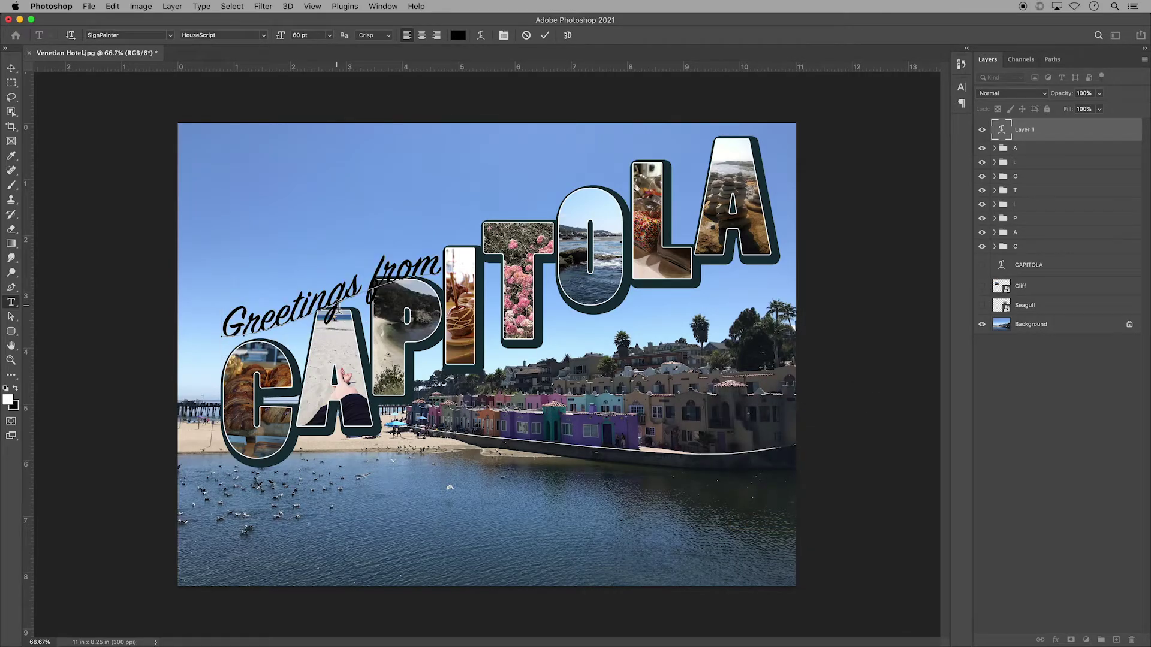
key(ctrl+t)
drag(186, 364, 200, 373)
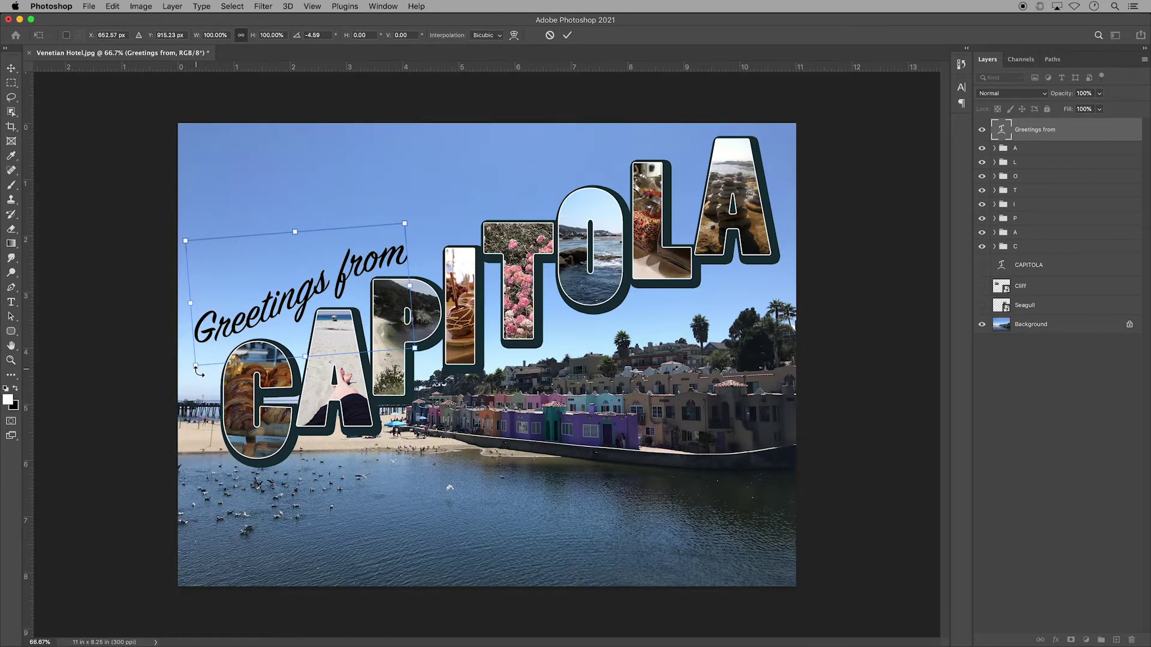
key(Return)
- Give 'Greetings from' a white drop shadow
click(1055, 639)
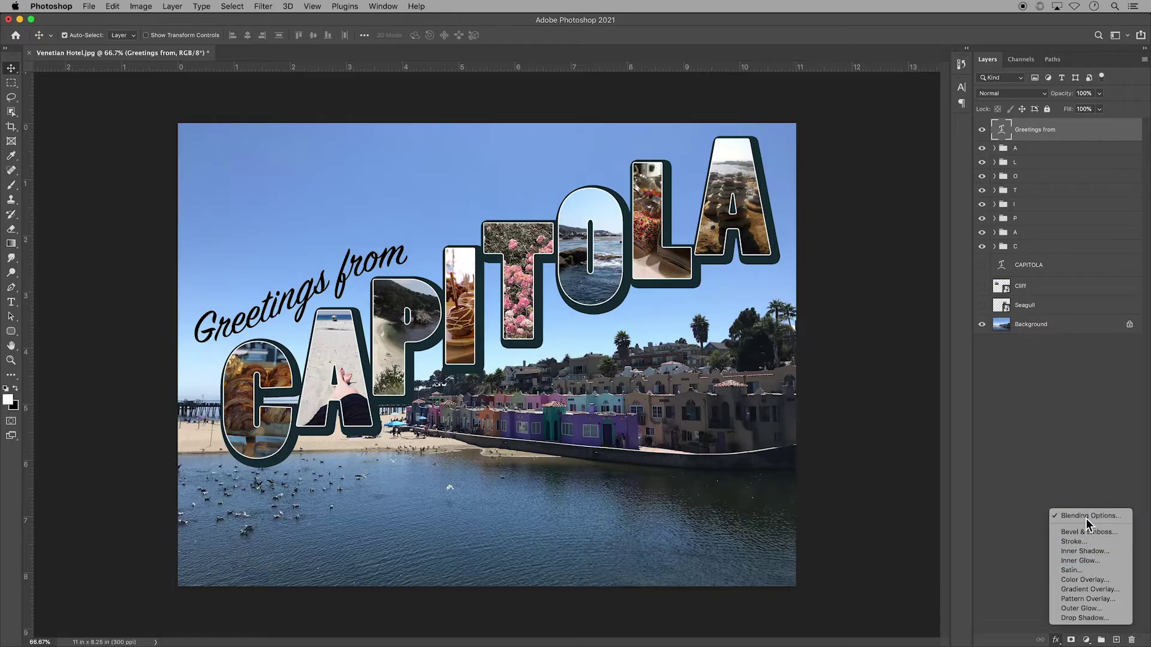
click(1079, 618)
click(971, 152)
click(888, 226)
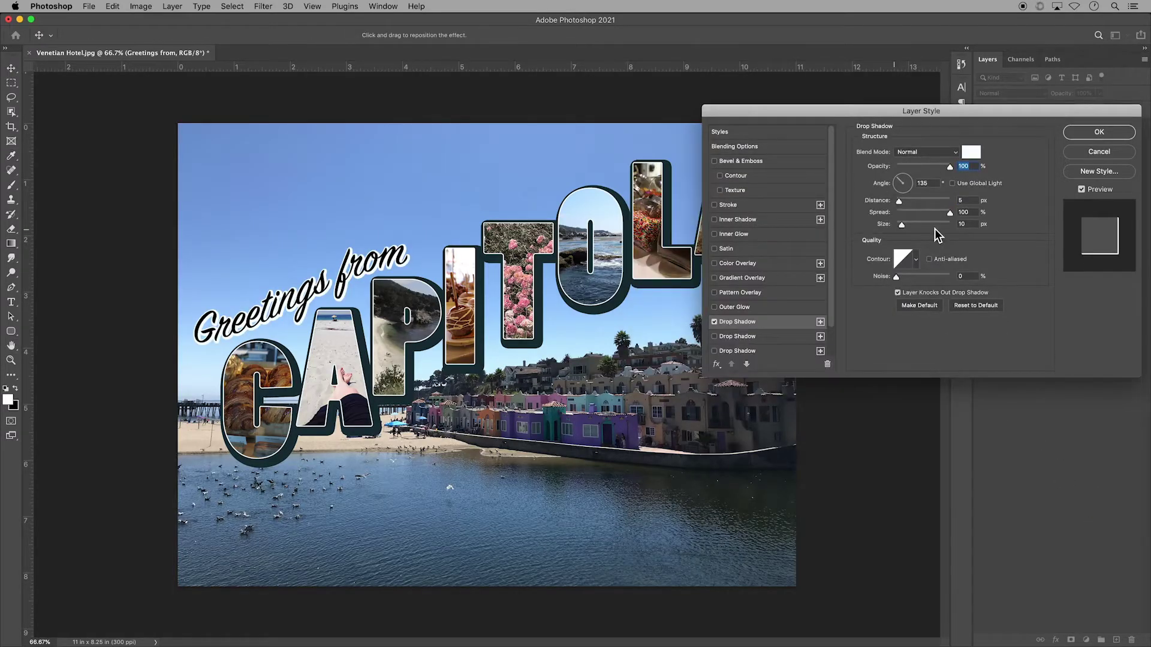
key(Return)
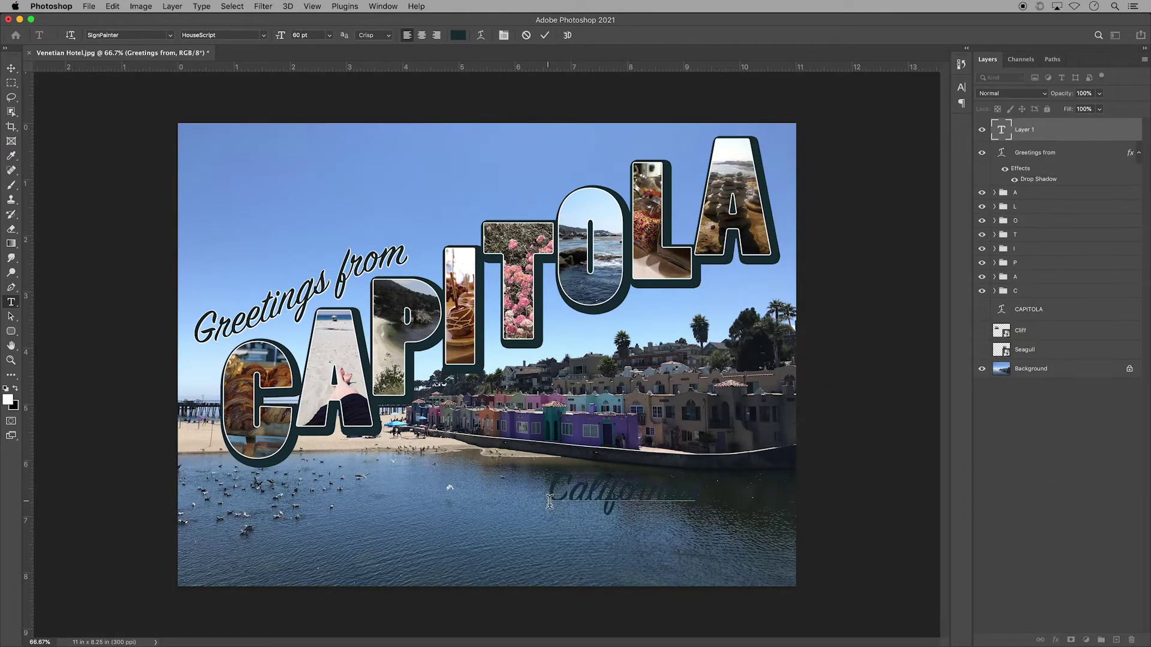
- Commit the 'California' text and place it just below OLA
key(super+Return)
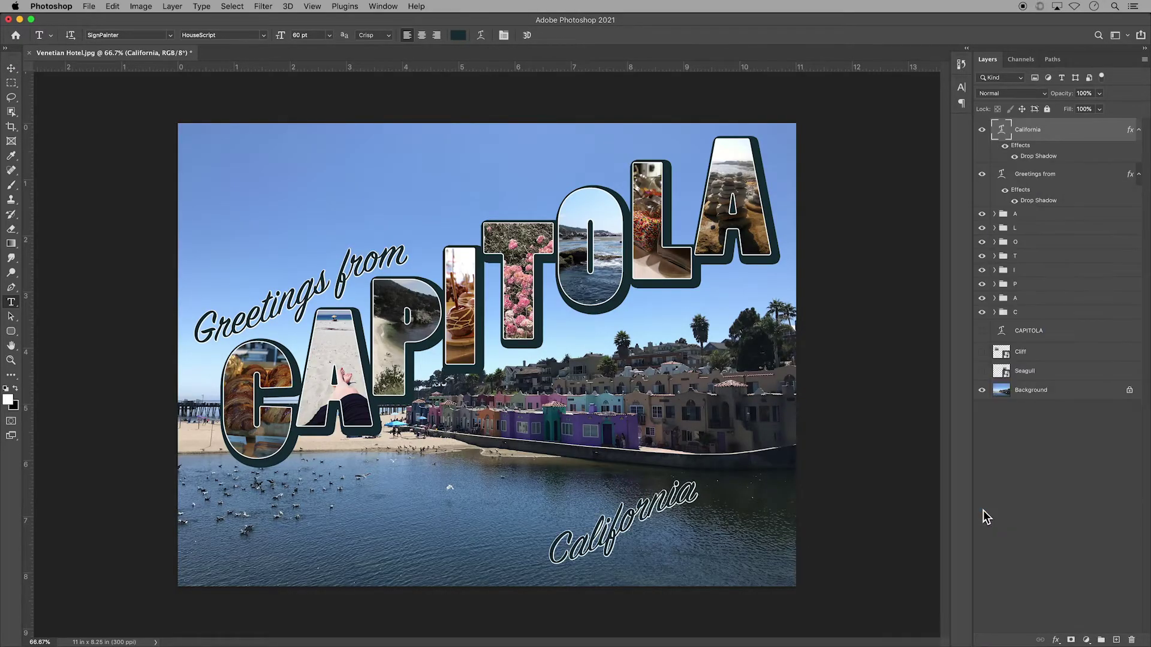
key(v)
drag(626, 528, 656, 318)
click(897, 332)
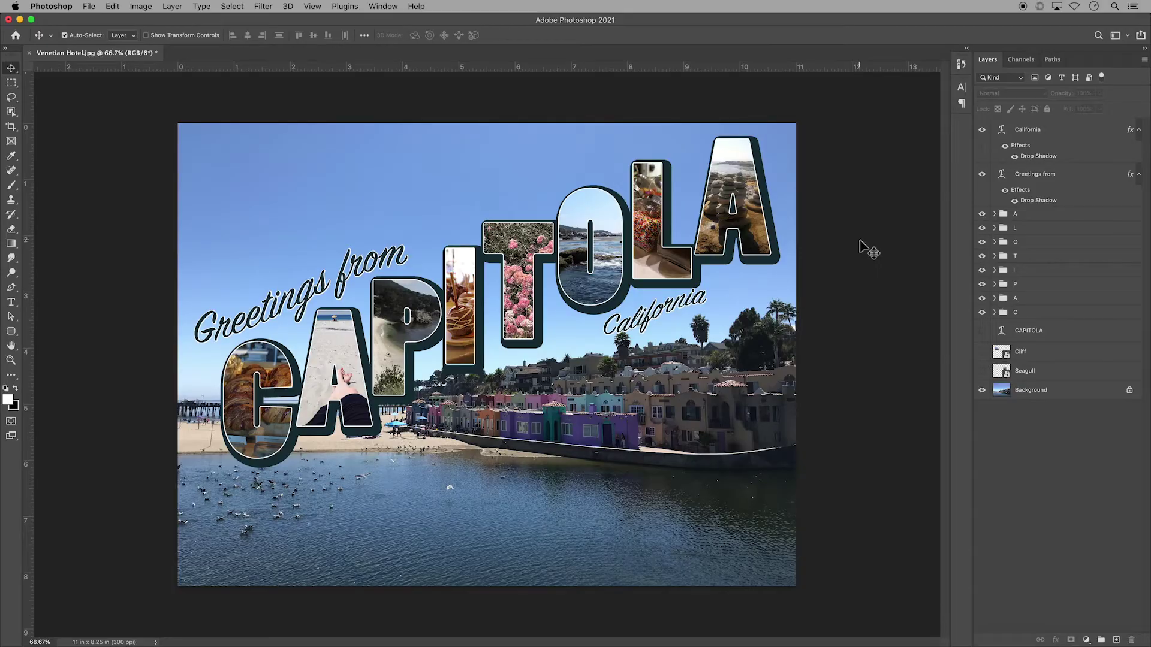
- Save the layered postcard as 'U01.5 Modern Postcard' PSD in the Photos for Unit 01 folder
click(96, 5)
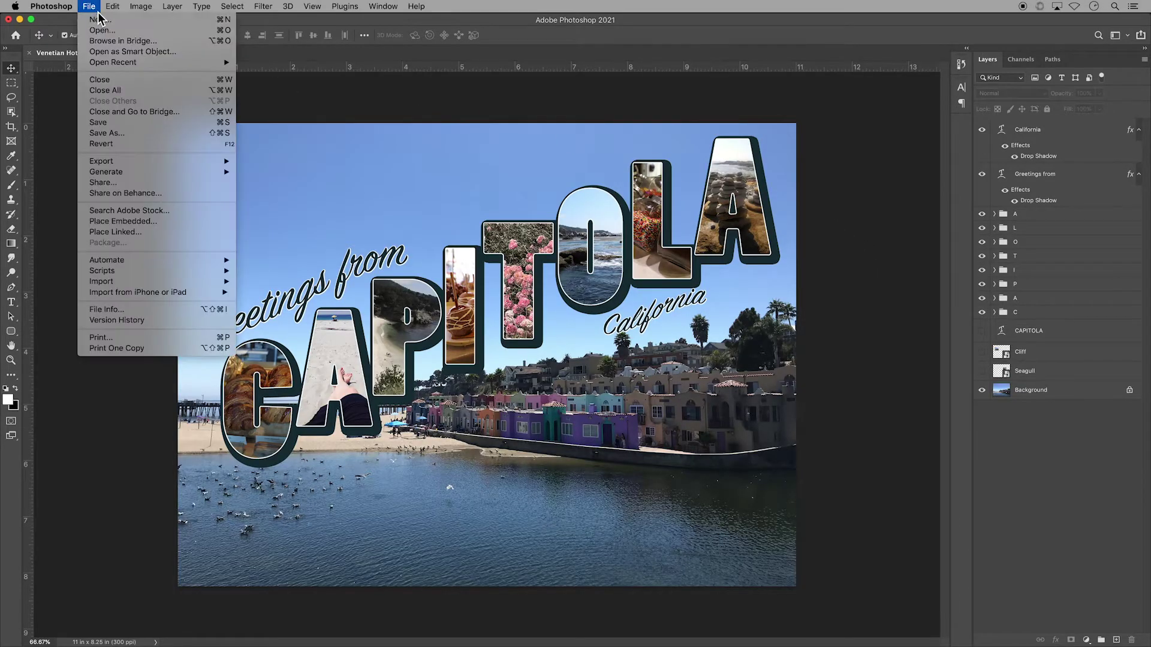
click(138, 132)
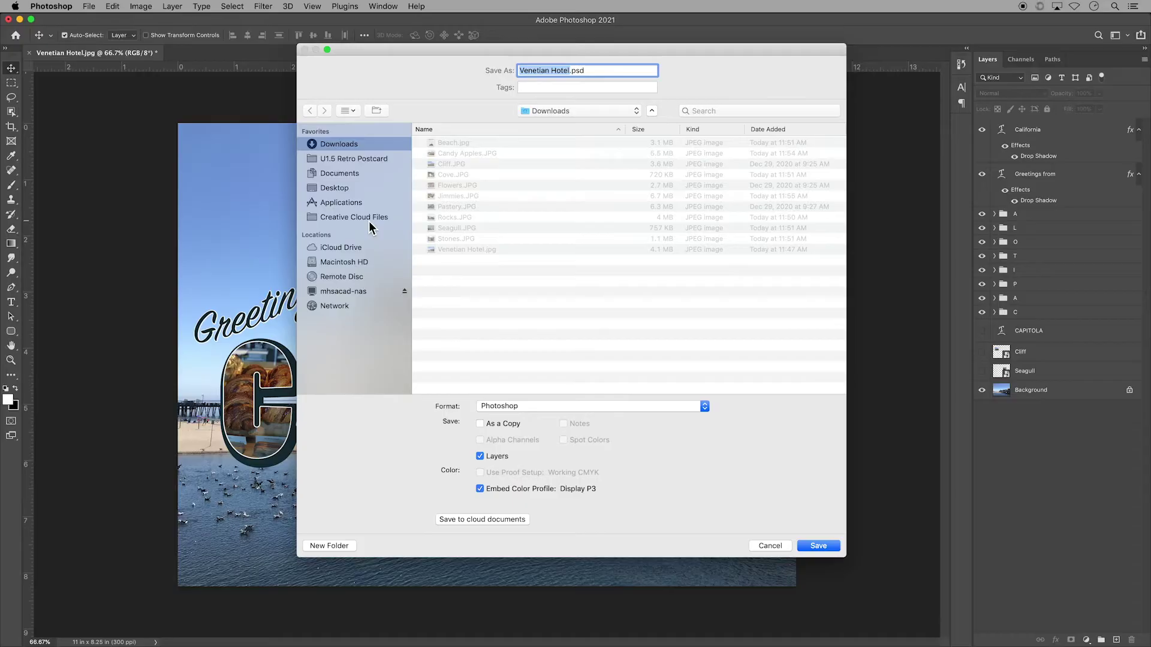
click(369, 220)
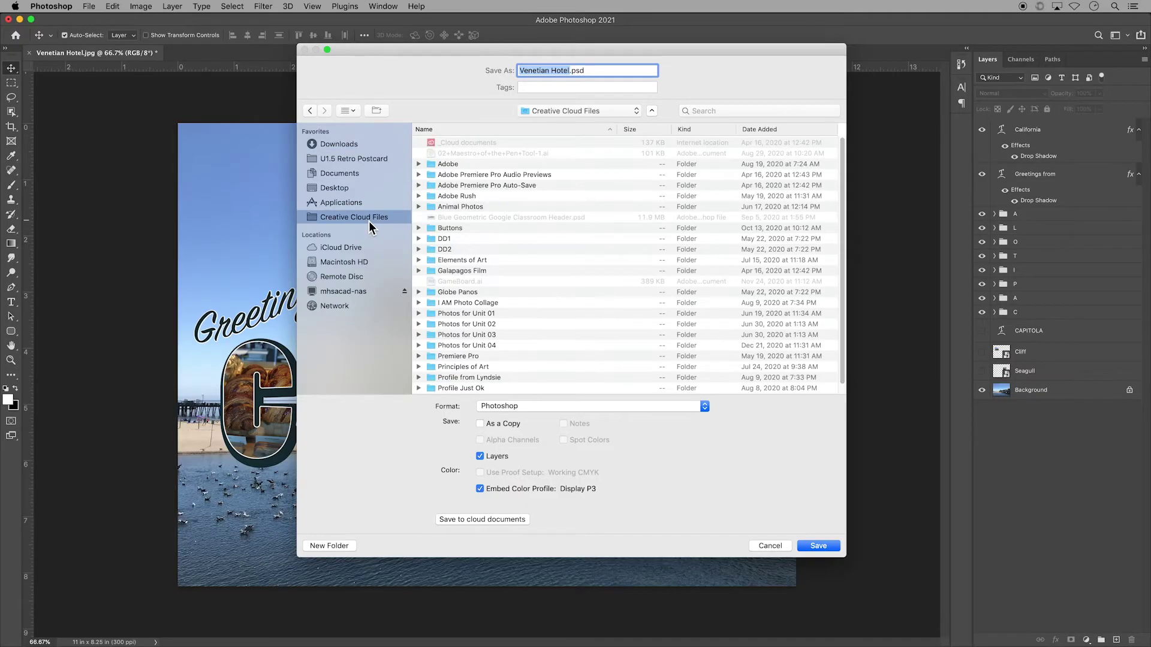
double_click(507, 313)
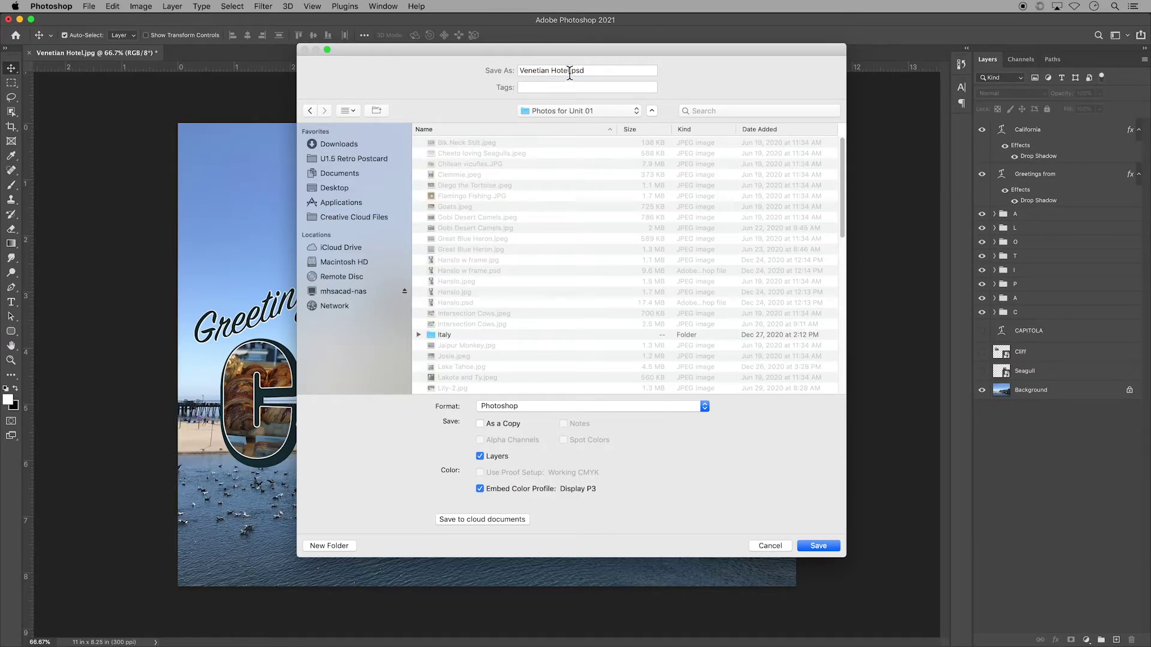
key(super+a)
text(StaceyC_U01.5 Modern Postcard)
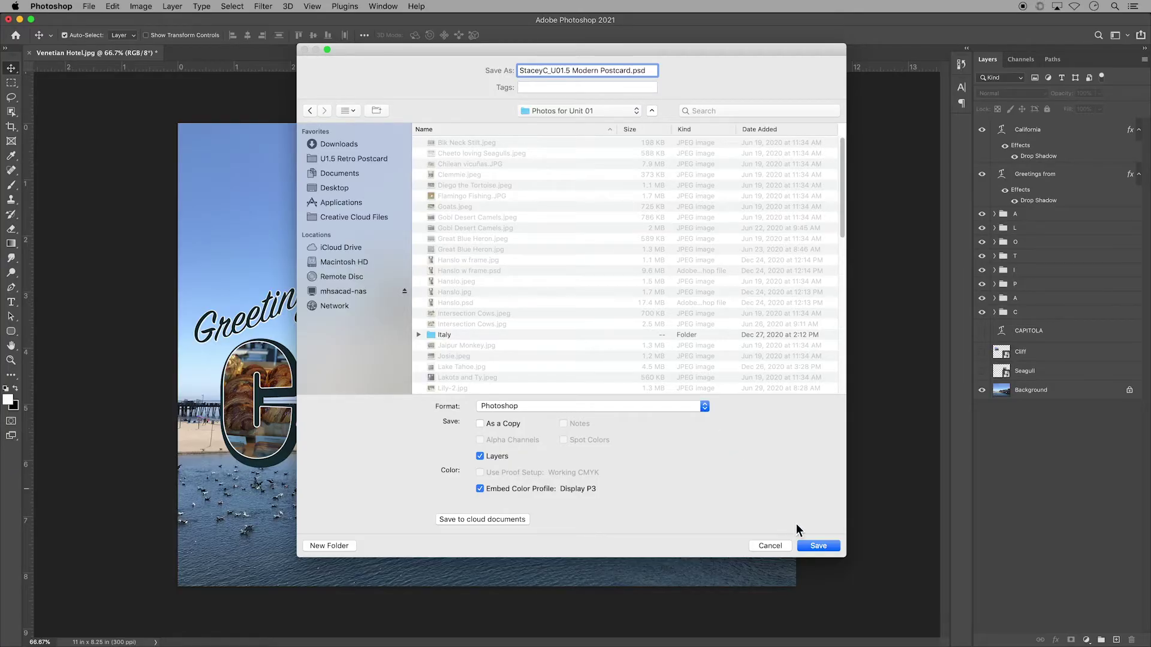
click(817, 545)
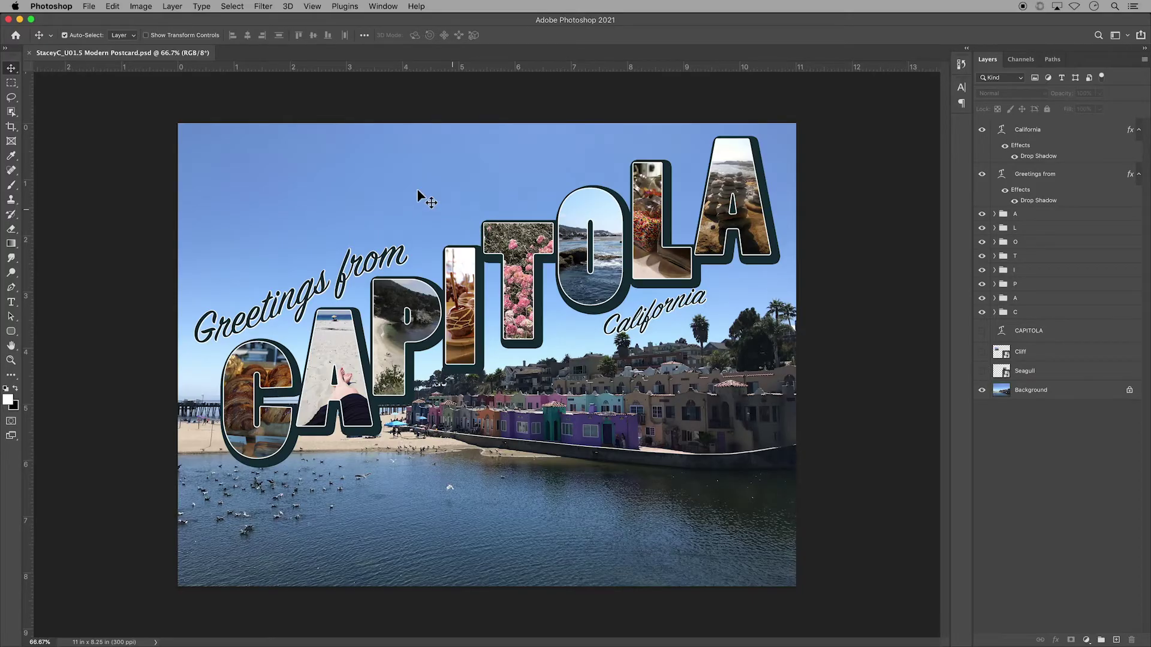
- Flatten the image, discarding hidden layers, and convert the Background into a smart object
click(172, 6)
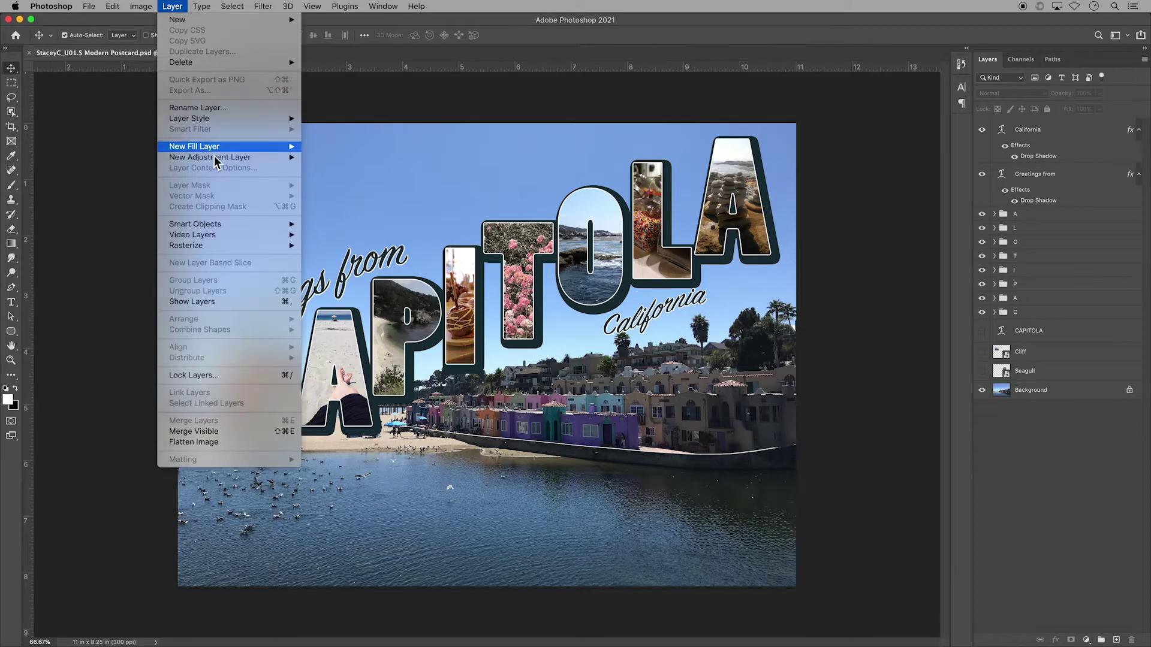
click(227, 443)
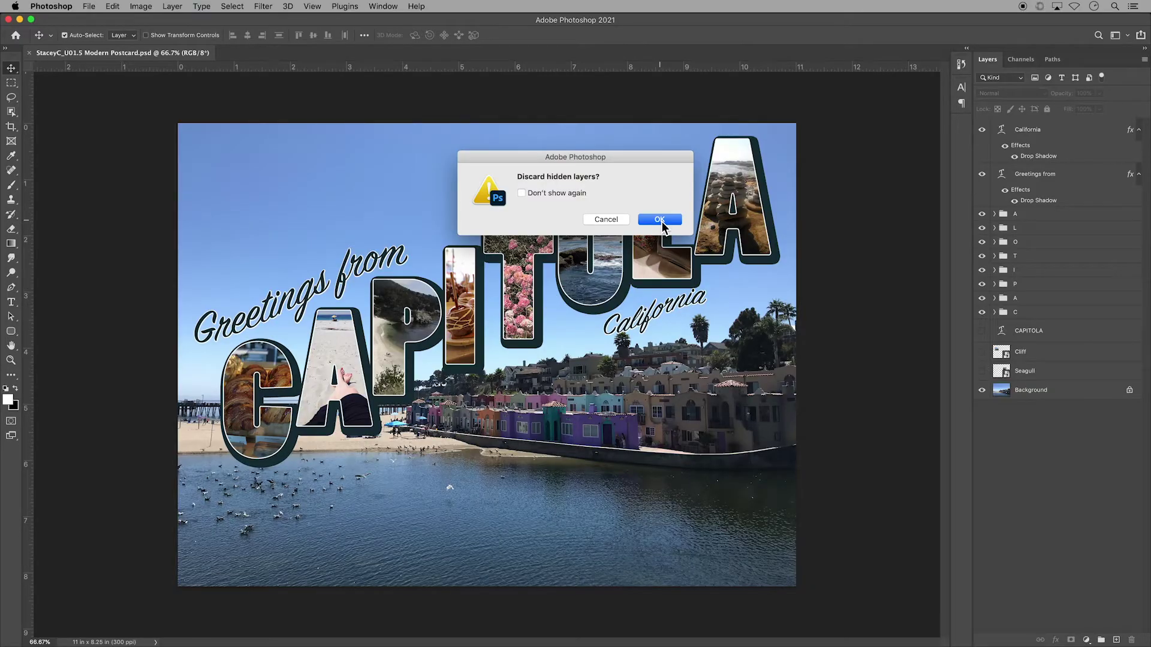
click(660, 220)
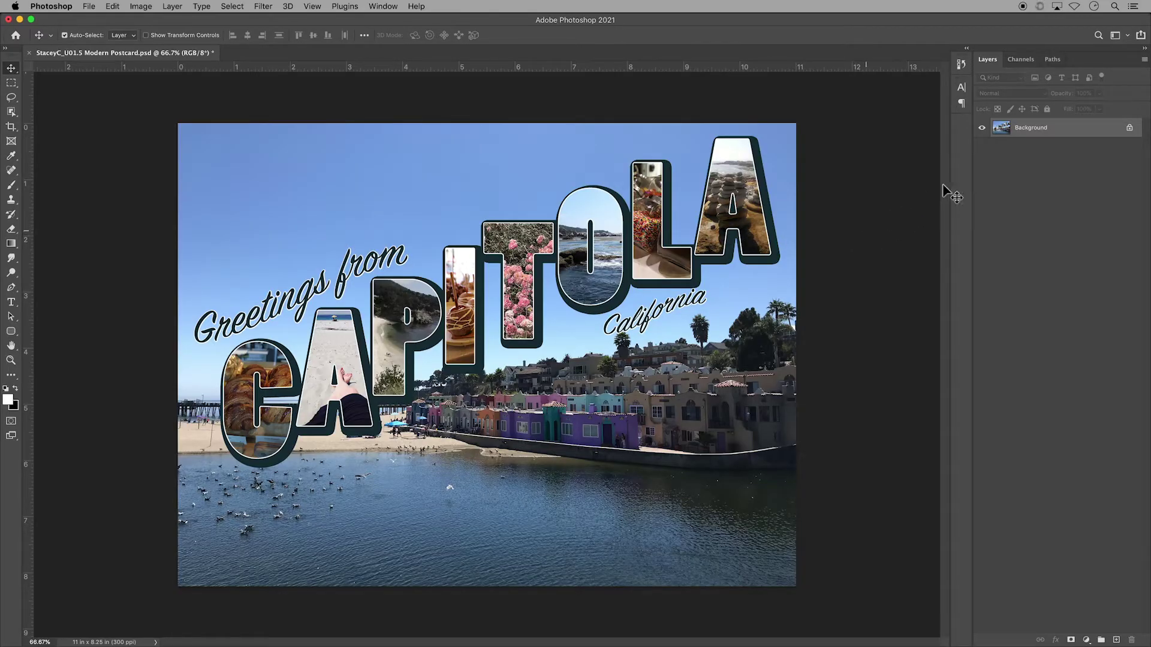
right_click(1033, 135)
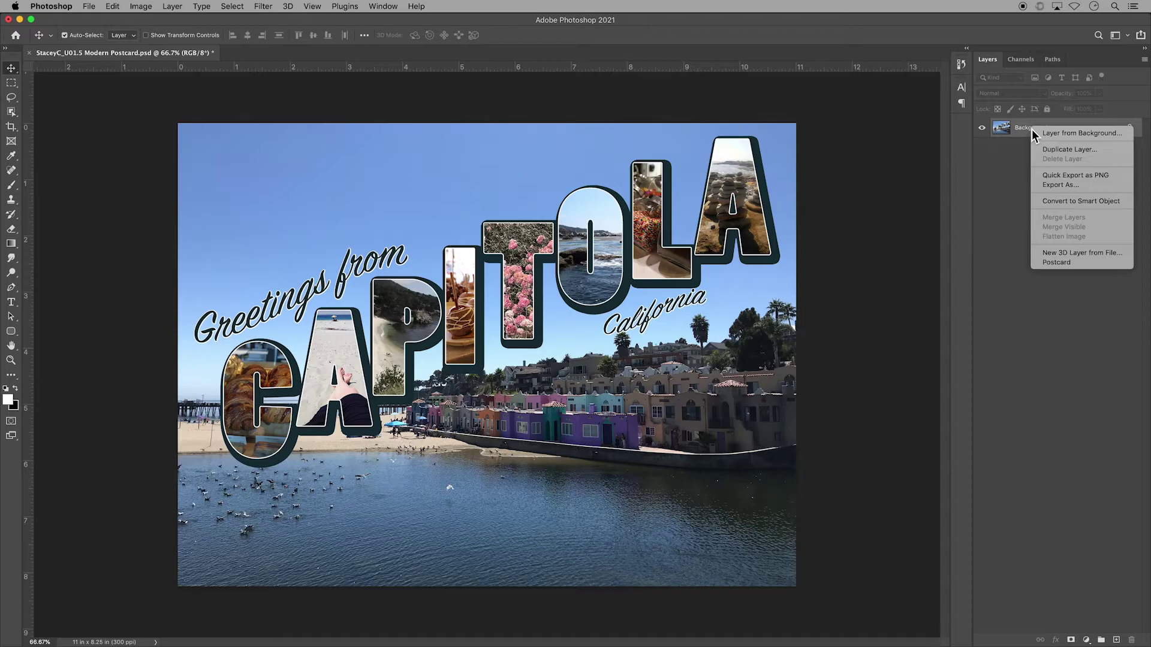
click(1060, 205)
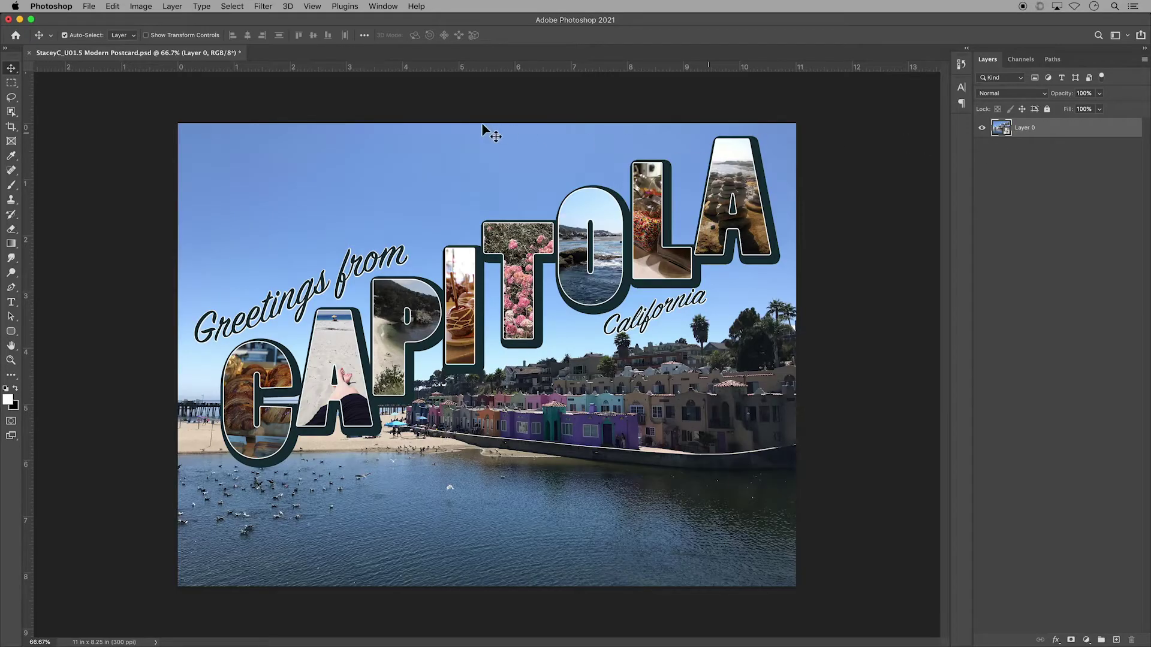
- Save the flattened postcard as 'U01.5 Retro Postcard', replacing Modern with Retro
click(90, 7)
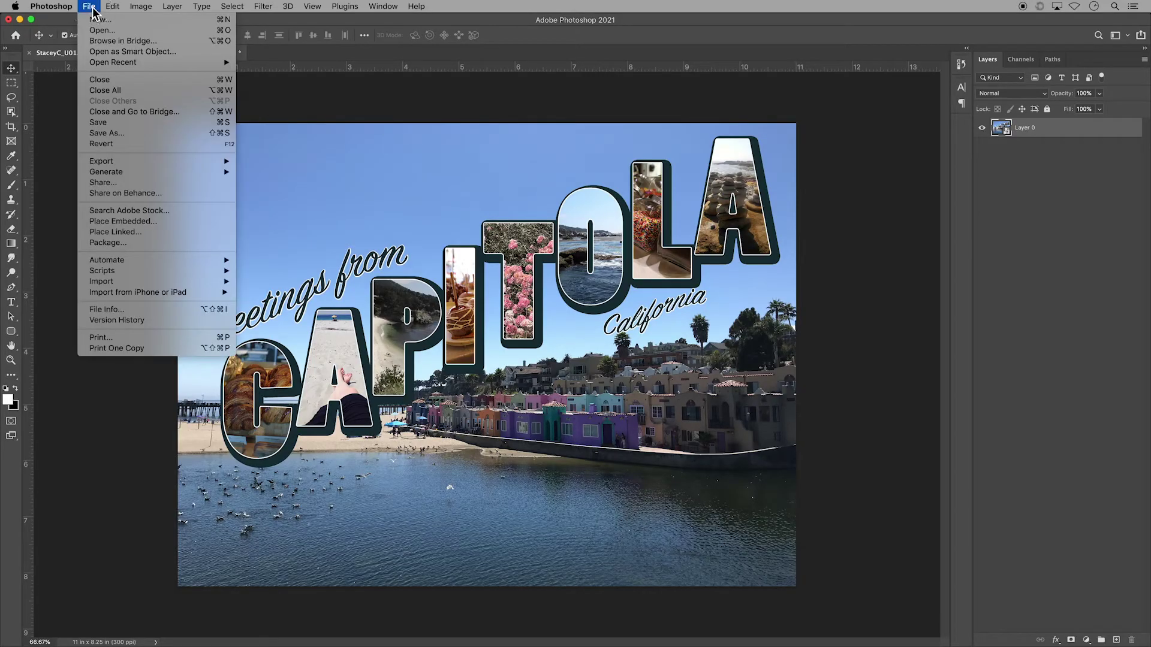
click(127, 134)
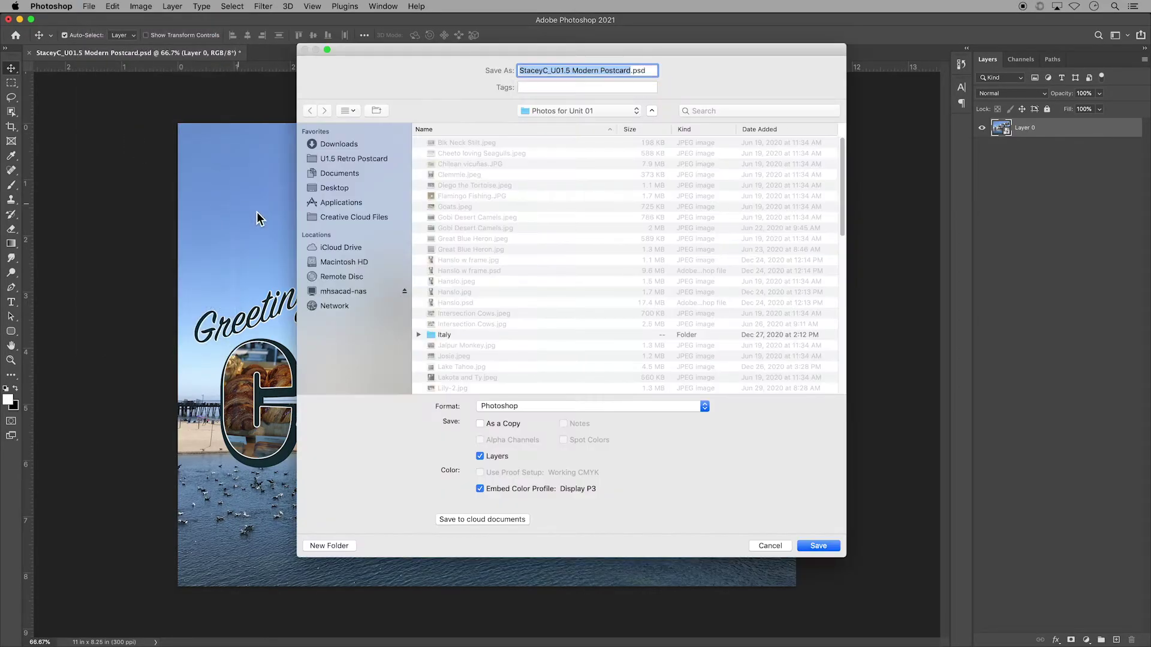
double_click(586, 71)
text(Re)
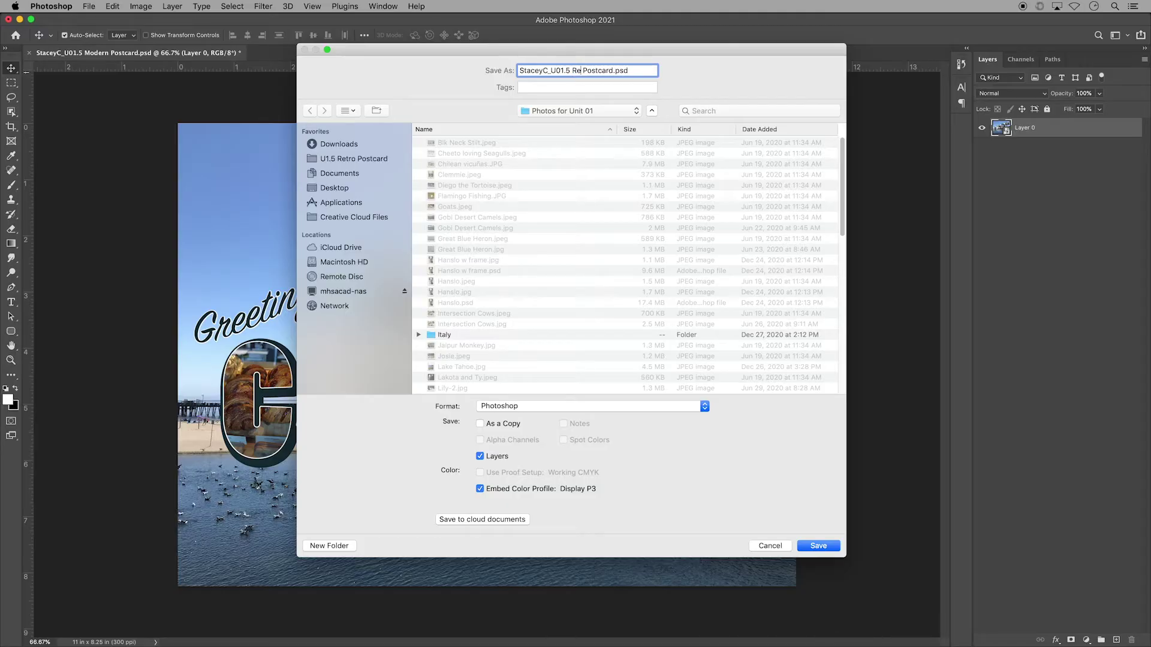
text(tro)
click(817, 544)
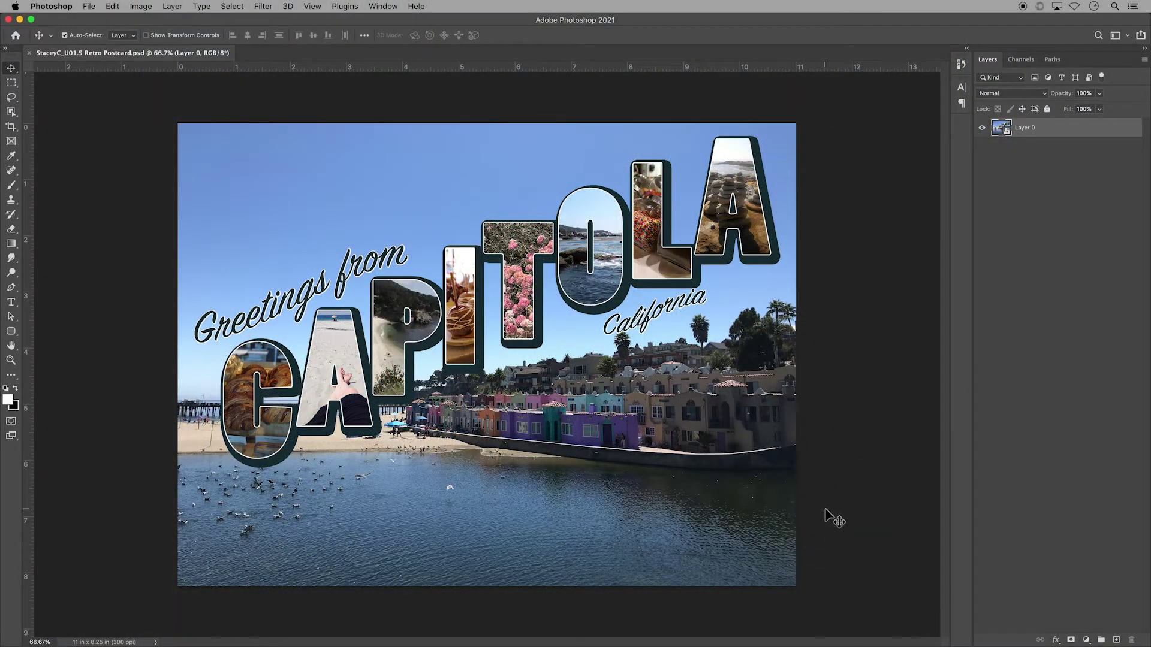
- Apply a Median noise smart filter with a 2-pixel radius to the postcard
click(263, 6)
mouse_move(327, 190)
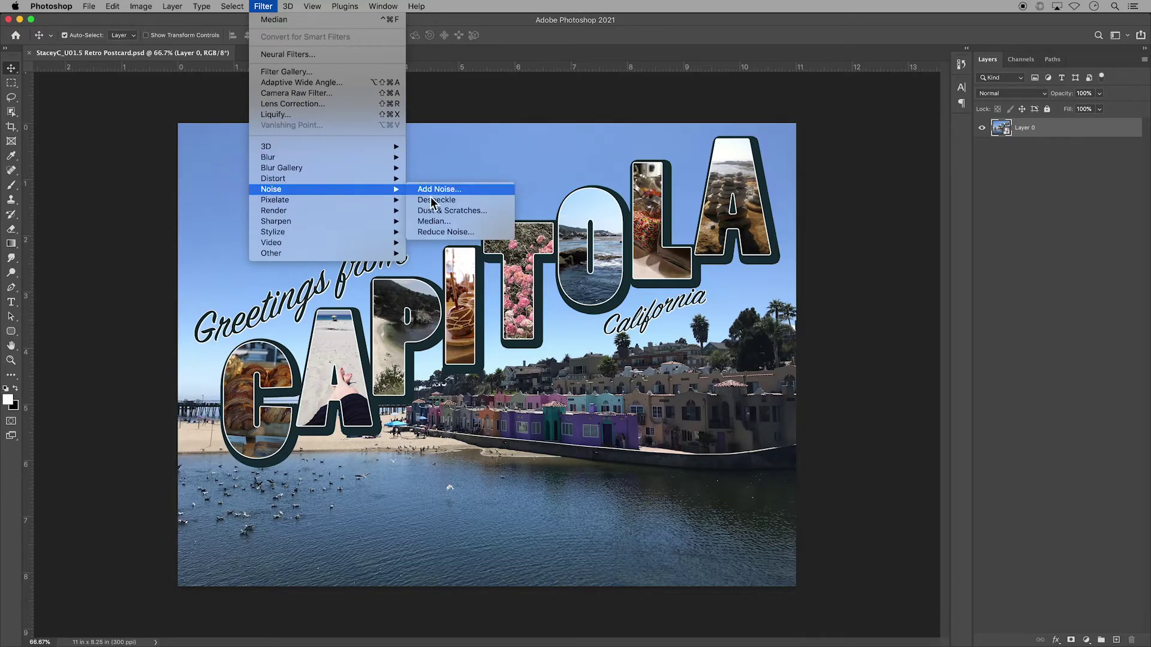
click(449, 221)
drag(546, 159, 890, 192)
text(2)
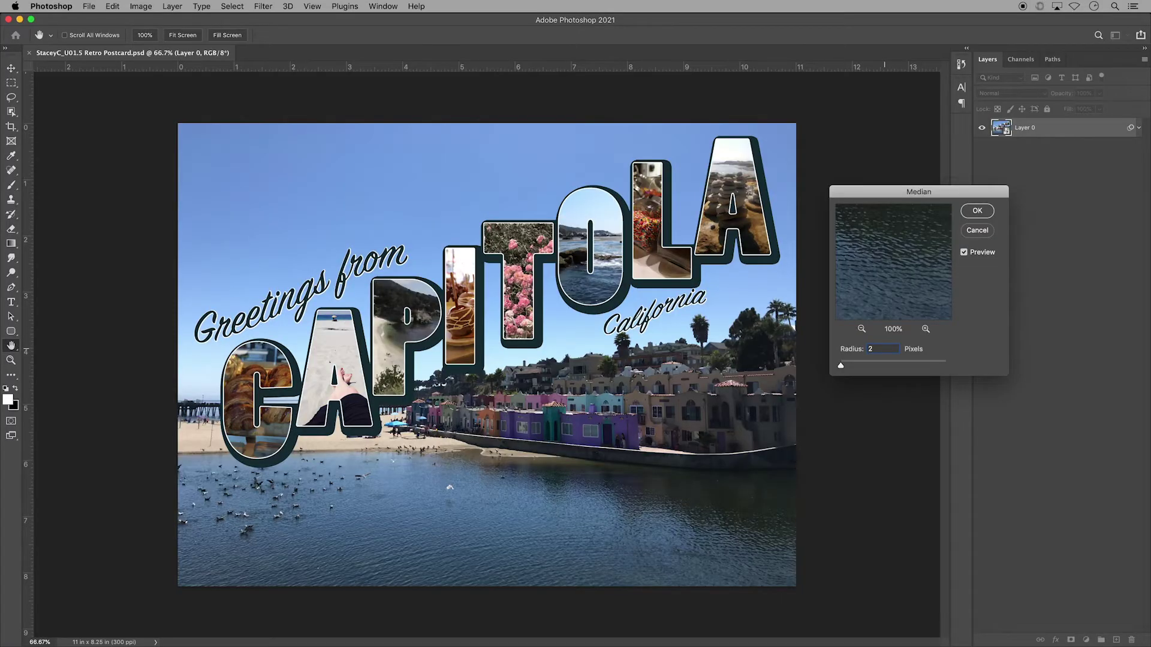
click(977, 211)
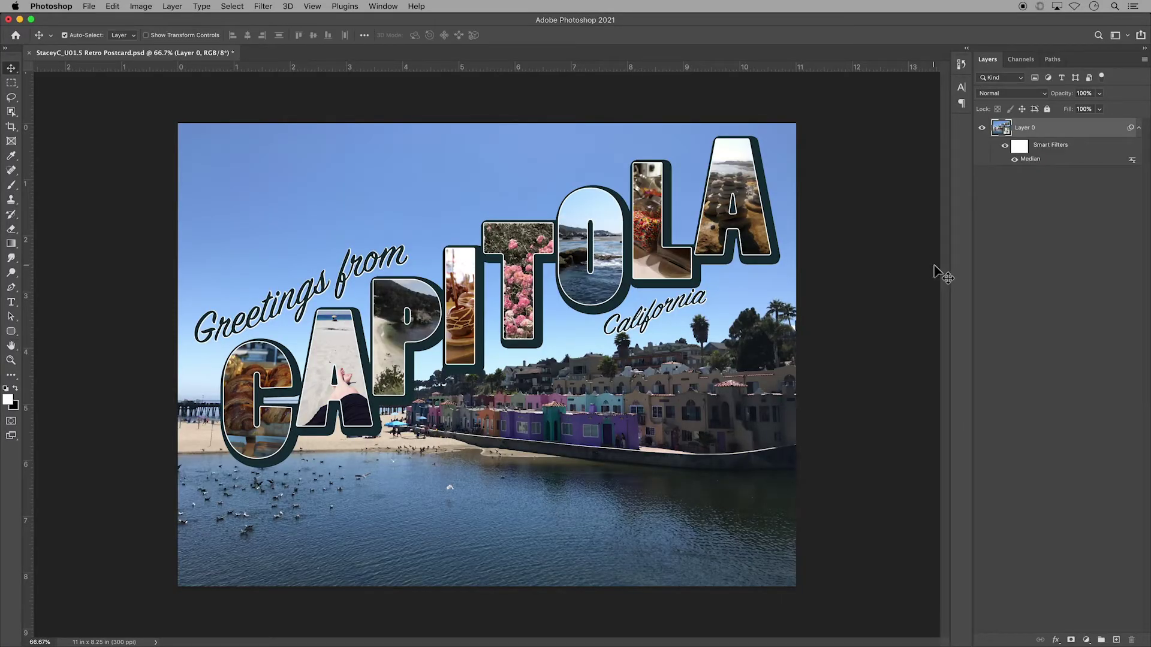
- Add a Ripple distortion at Amount 14 with Size Large, then deselect Layer 0
click(269, 10)
mouse_move(356, 181)
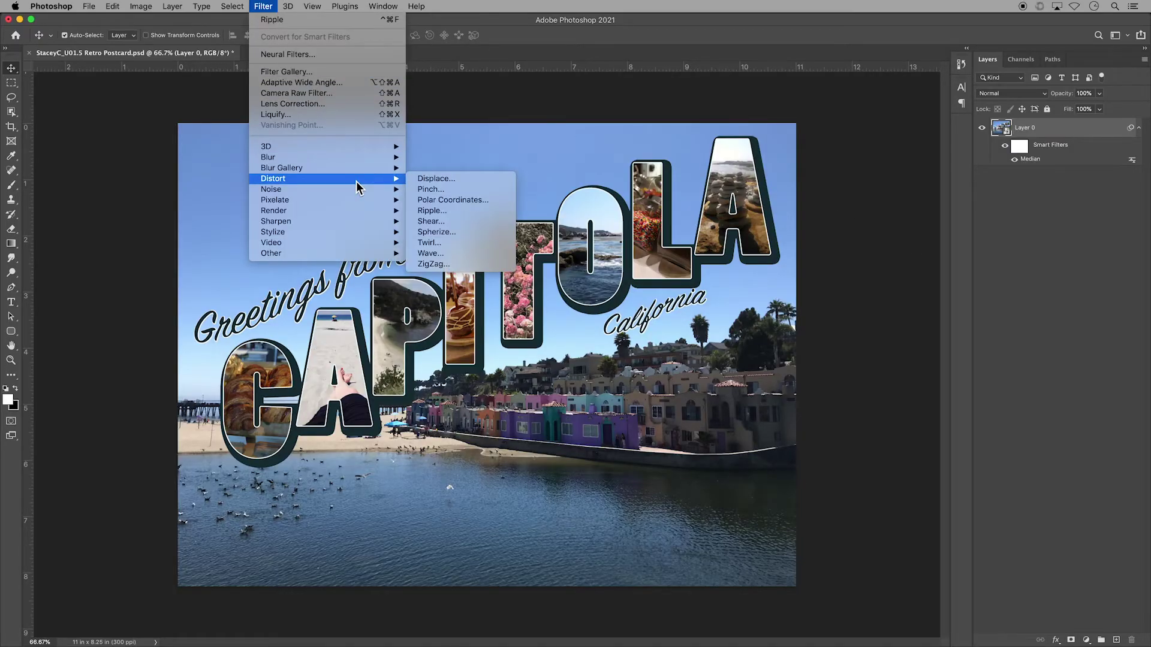
click(437, 211)
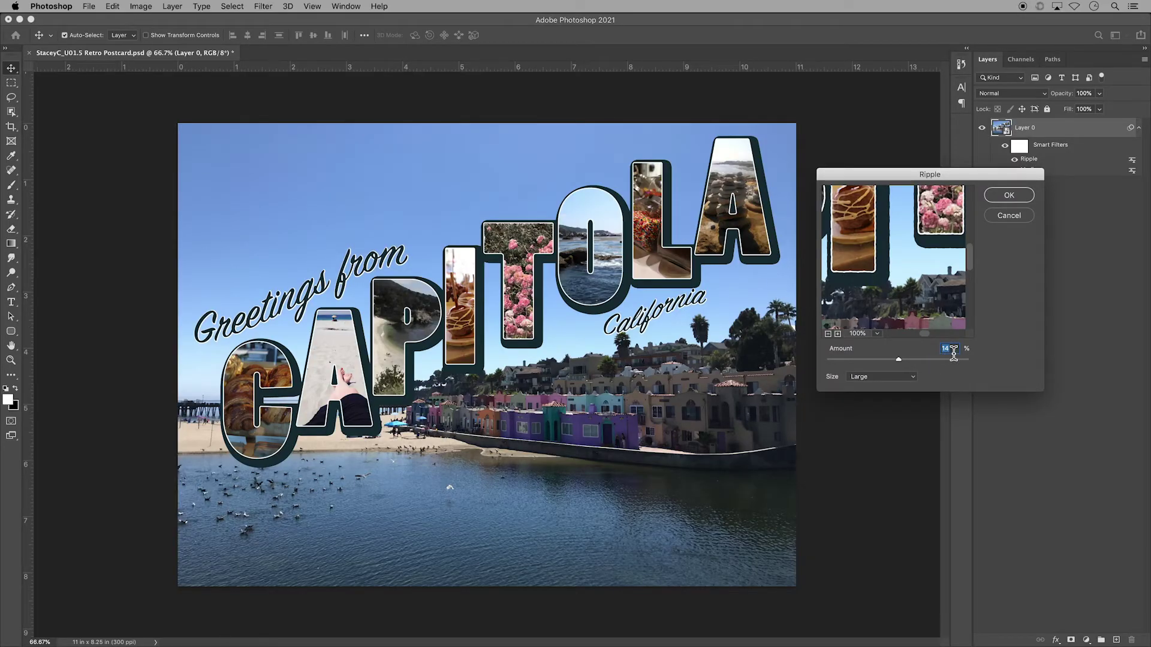
click(911, 377)
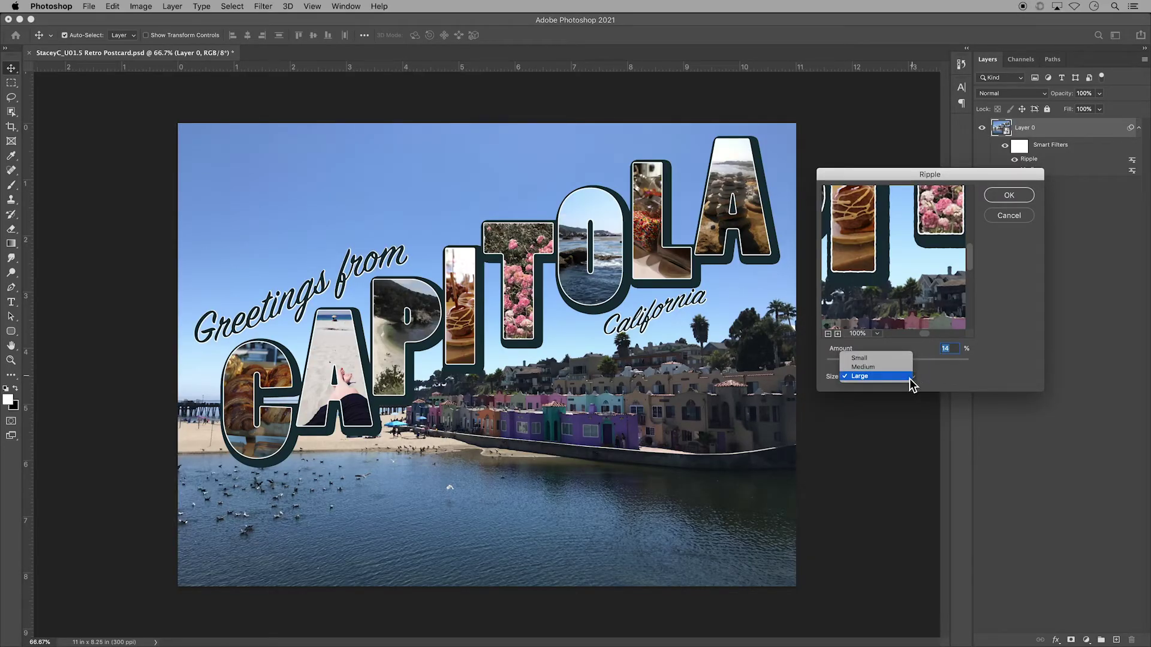
click(909, 378)
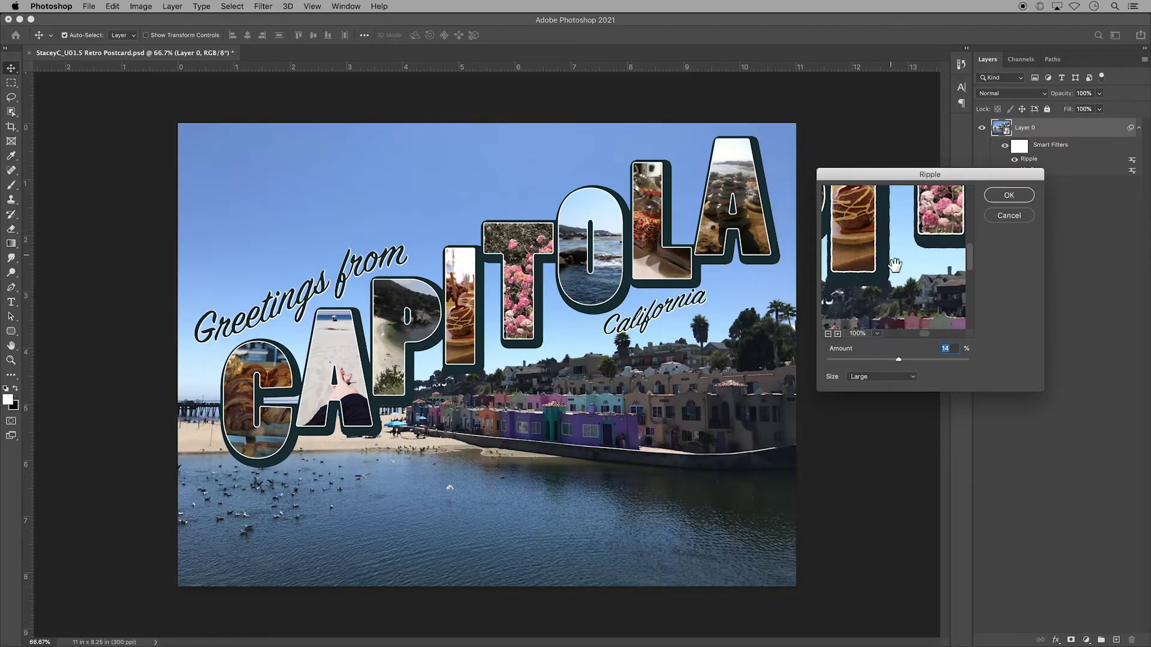
click(1009, 196)
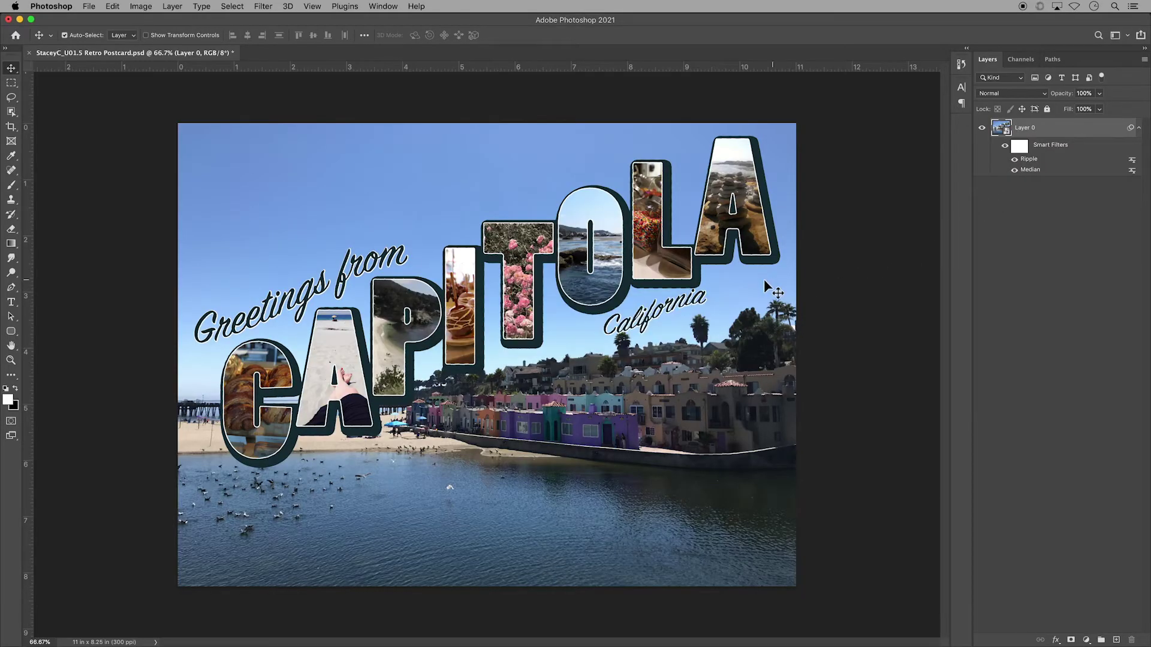
click(321, 138)
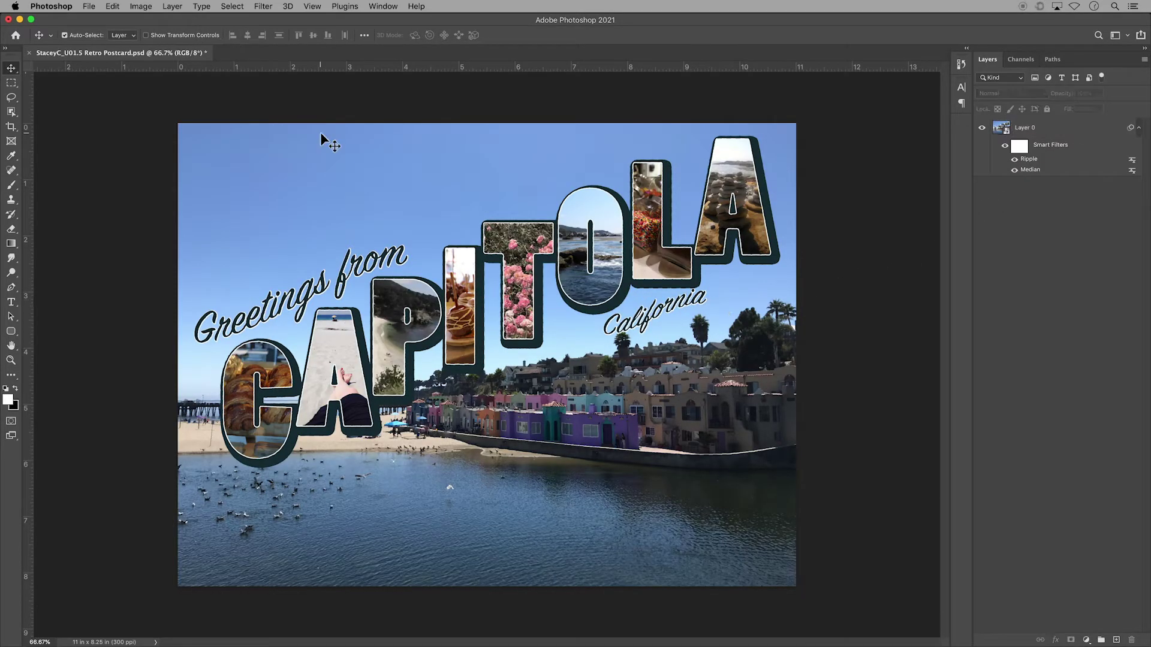
- Create a new empty layer named Layer 1
click(172, 7)
mouse_move(214, 23)
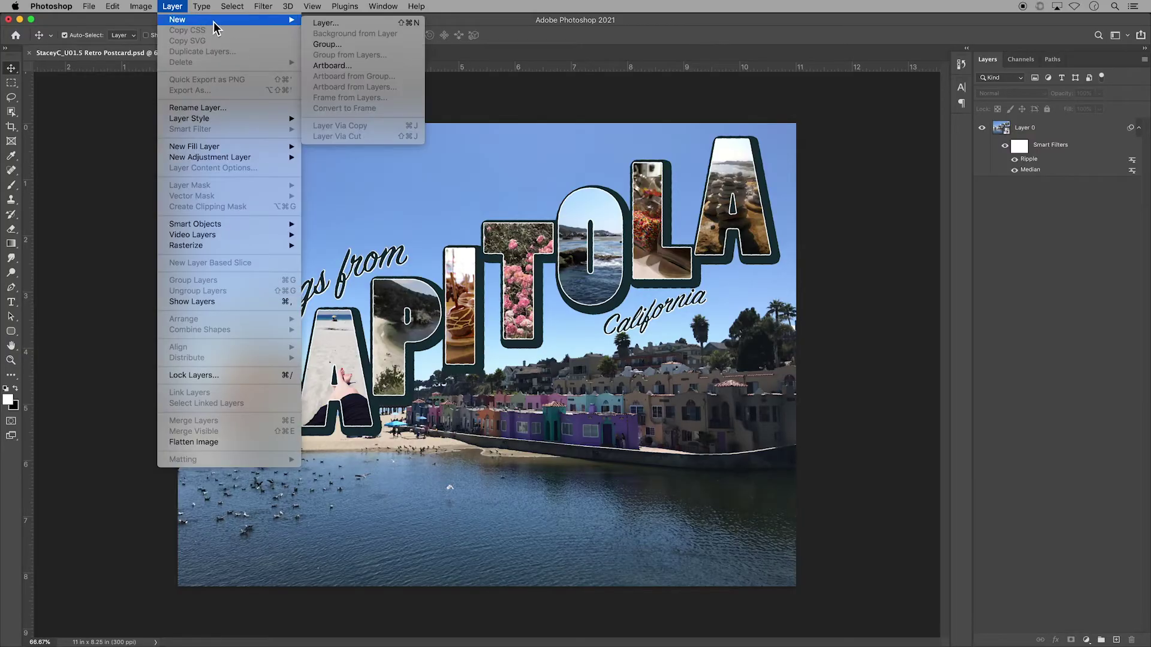
click(367, 24)
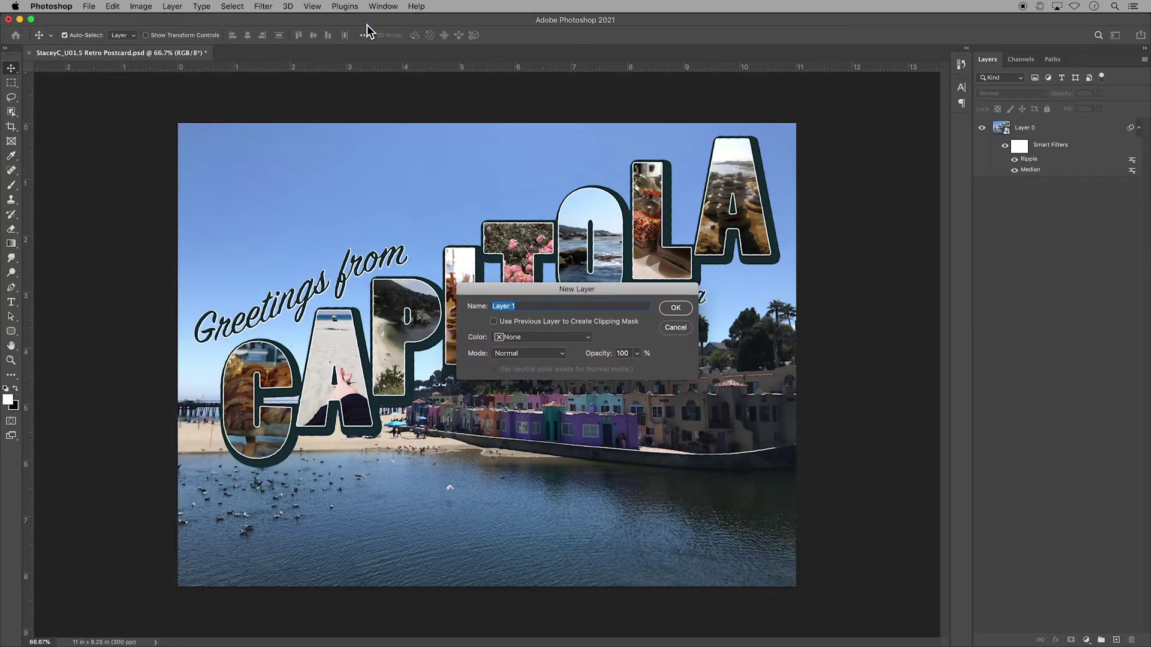
click(676, 309)
- Choose the Brush tool with the 284 px spatter brush from Special Effects Brushes
click(12, 187)
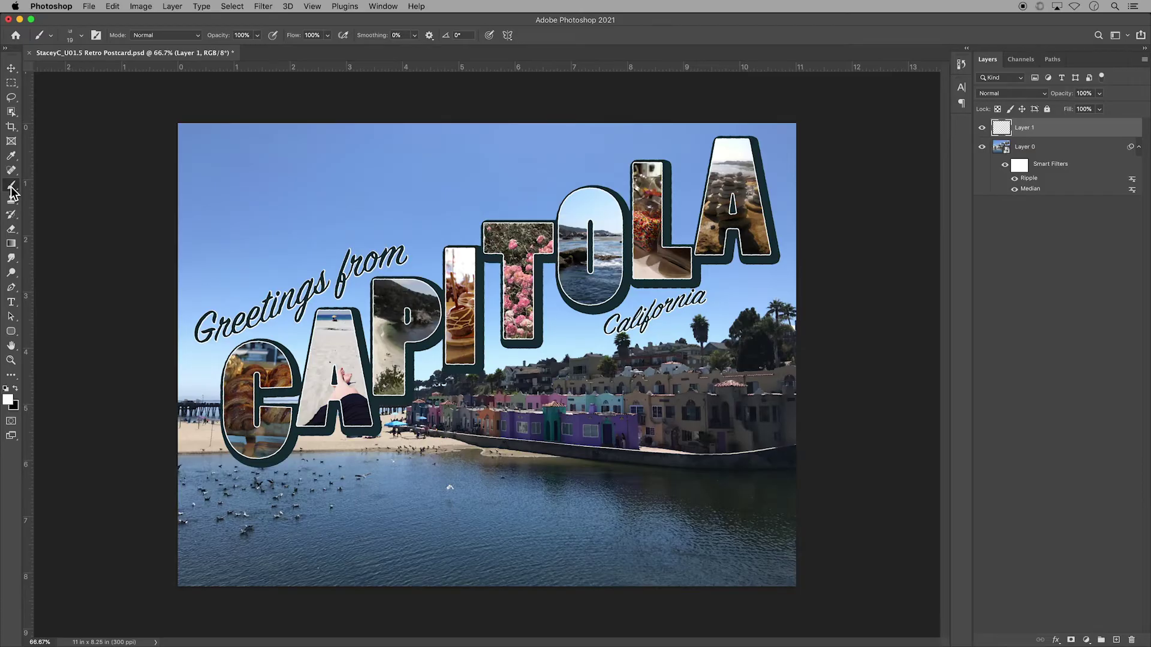
click(82, 38)
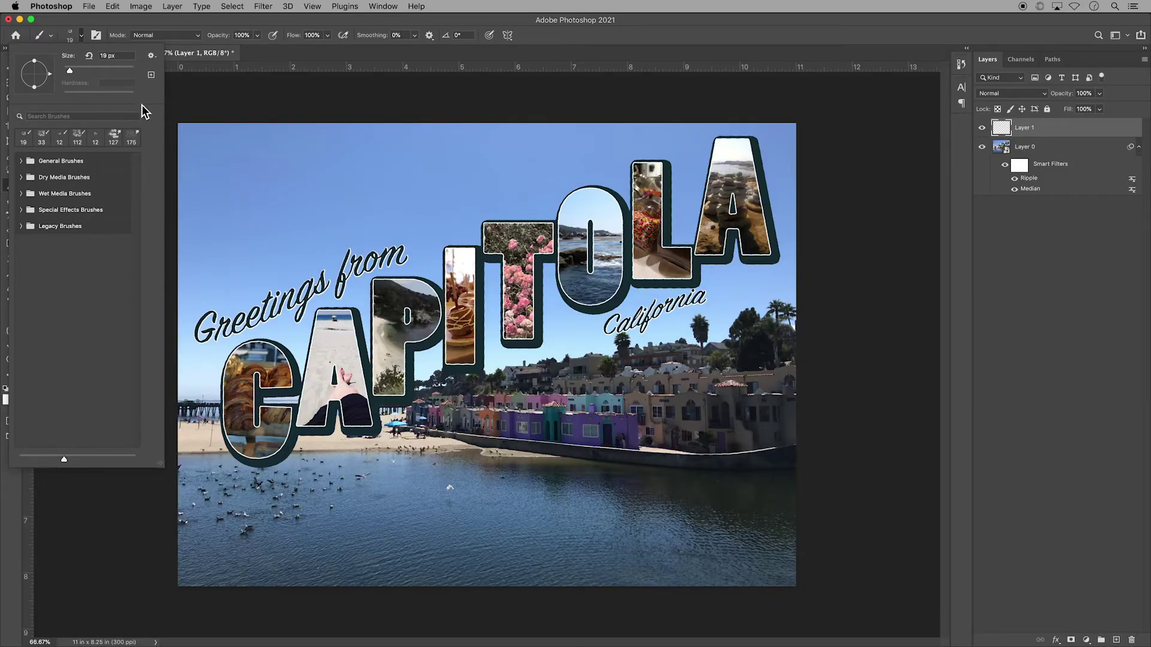
click(157, 59)
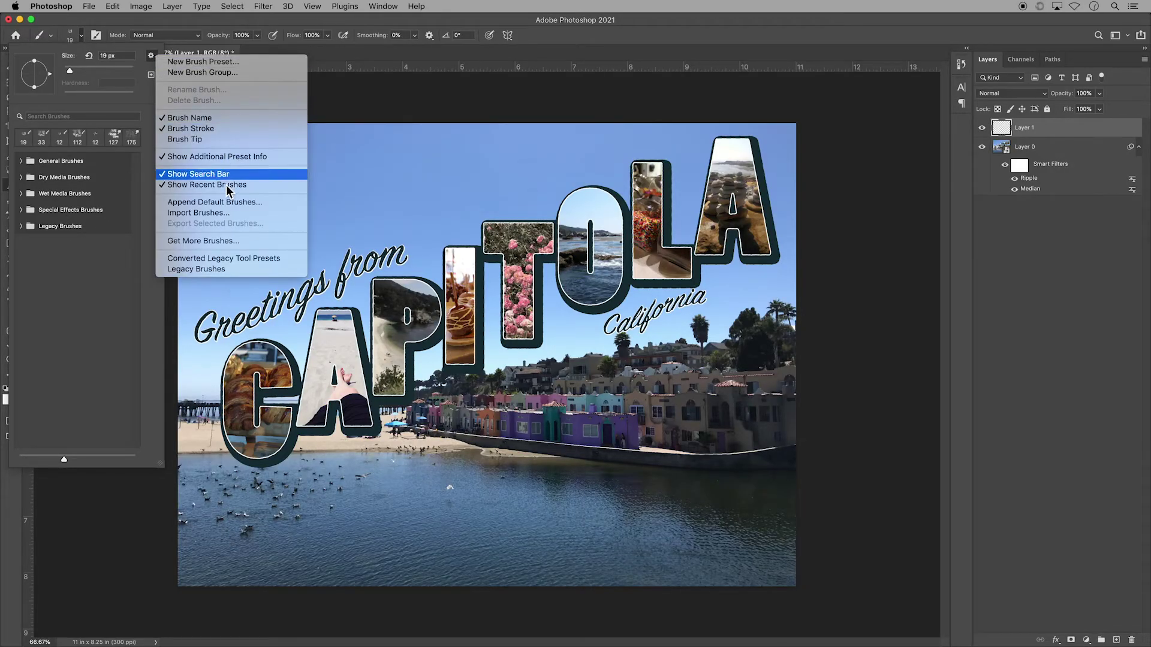
click(91, 284)
click(21, 210)
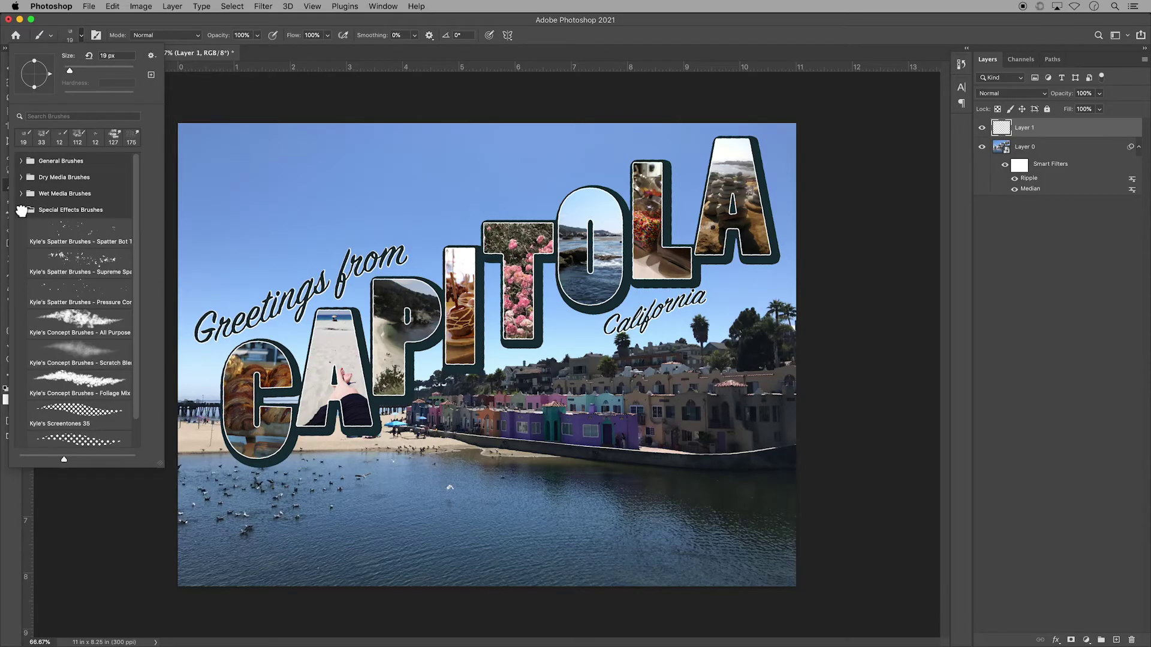
click(91, 230)
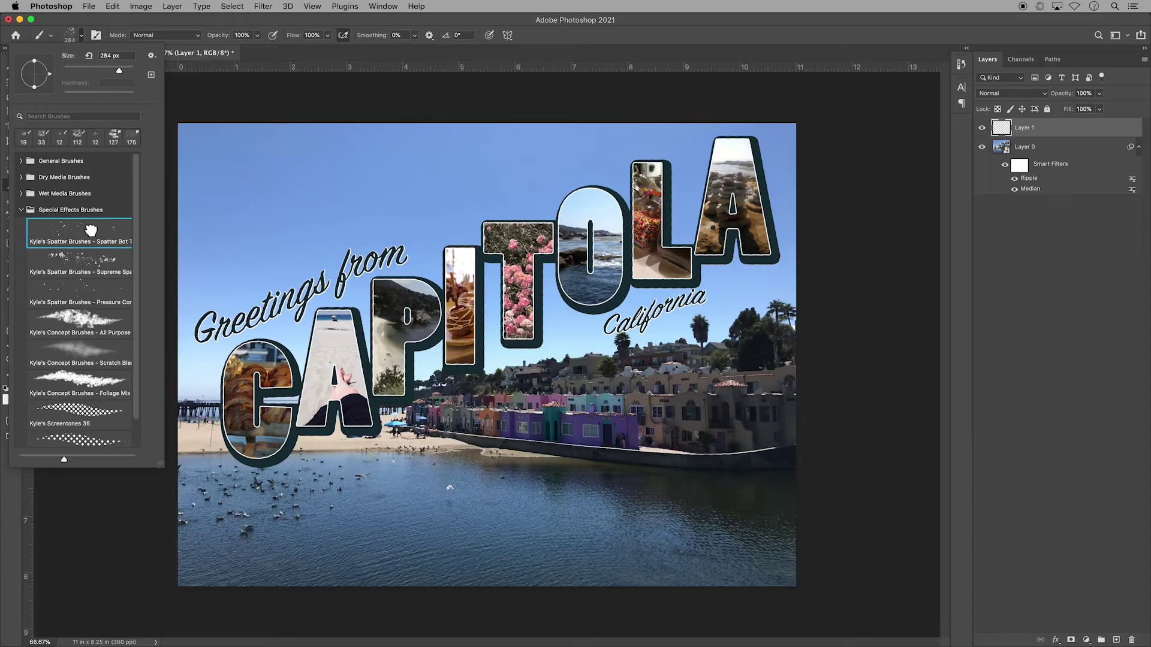
- Spatter white specks across the sky, lettering, houses and water
click(239, 258)
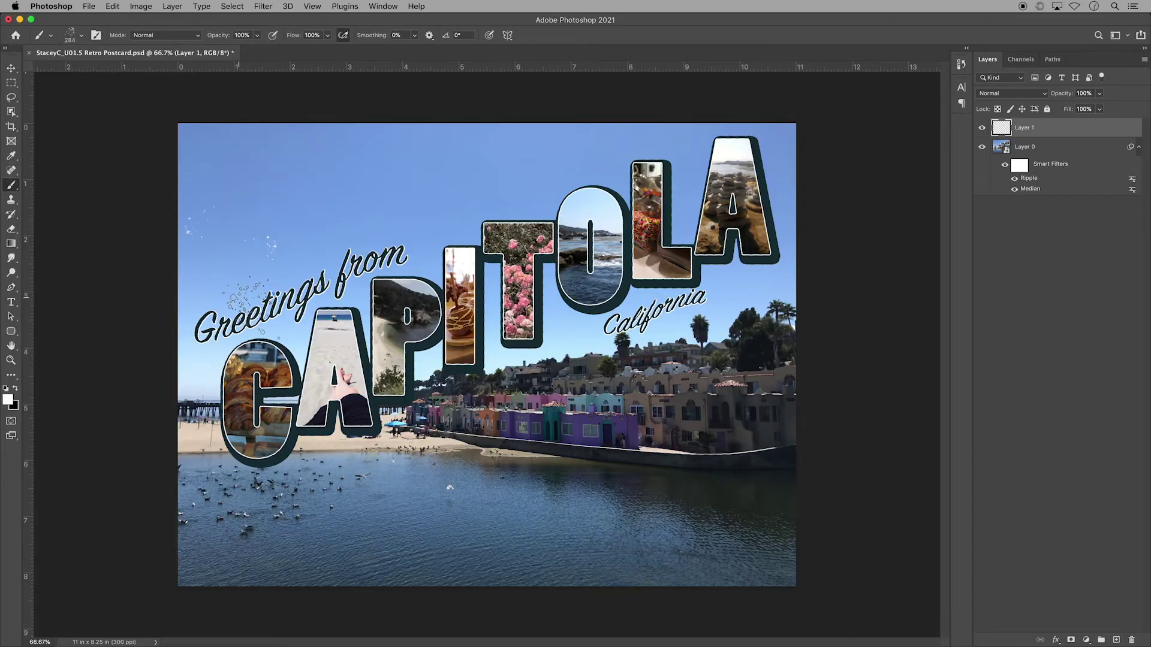
click(288, 157)
click(528, 179)
click(420, 516)
click(550, 460)
click(673, 381)
click(628, 356)
click(604, 337)
click(749, 526)
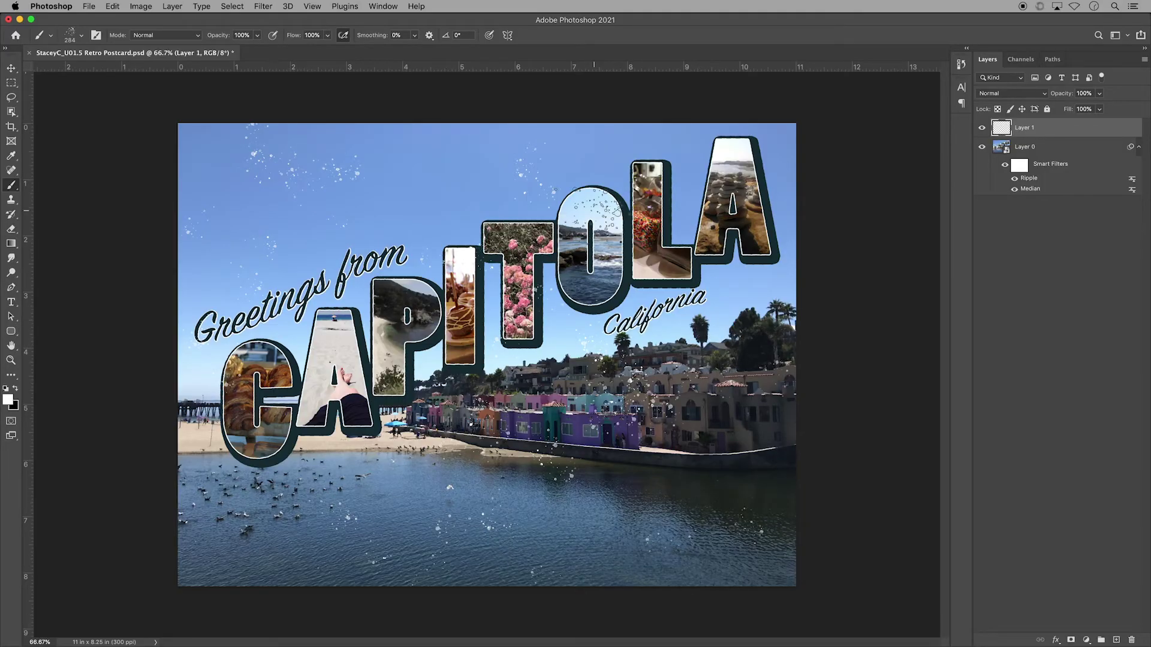
- Switch to the #2 Pencil brush from Legacy Brushes > Dry Media Brushes
click(81, 35)
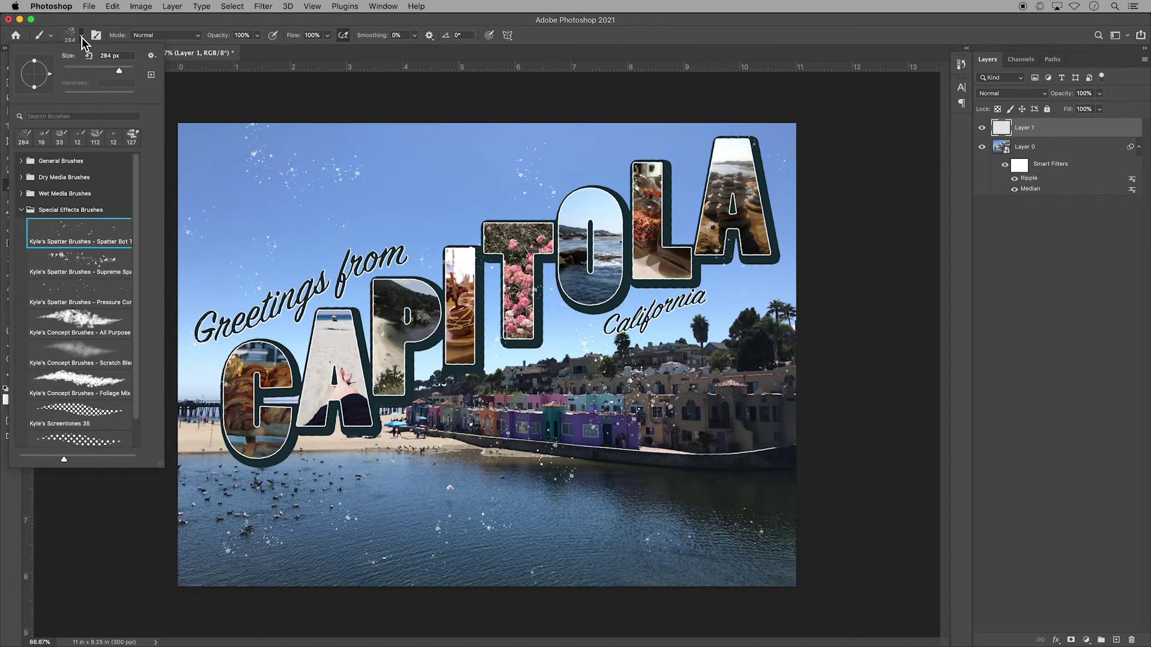
click(21, 210)
click(21, 226)
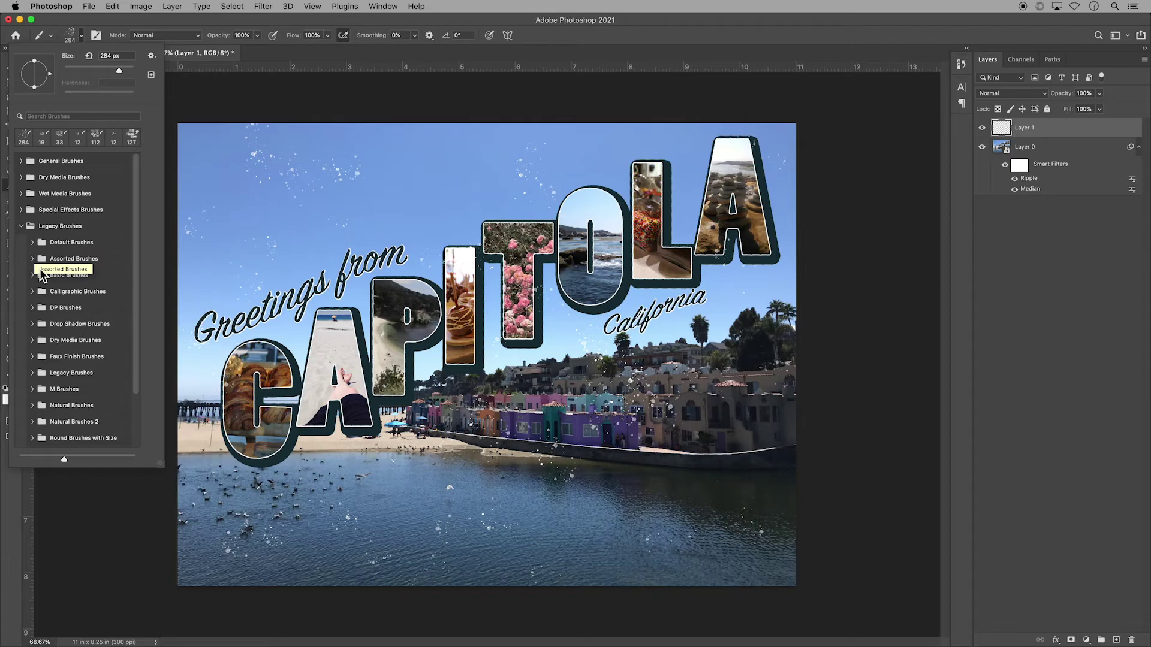
click(33, 340)
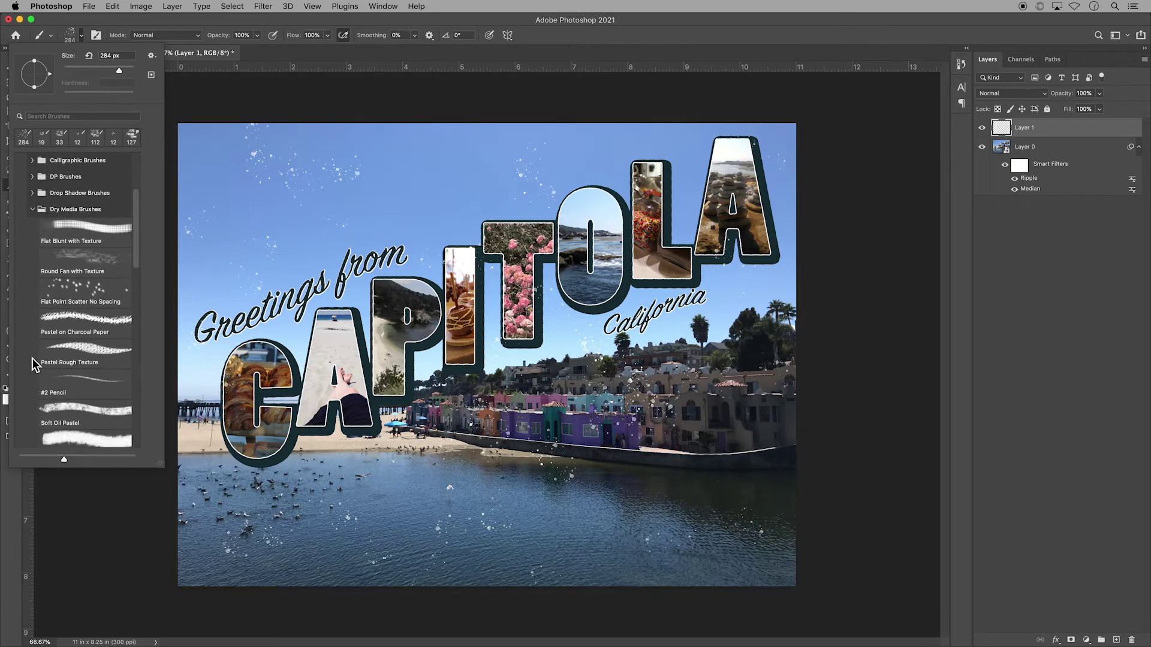
scroll(31, 357, down, 3)
click(84, 281)
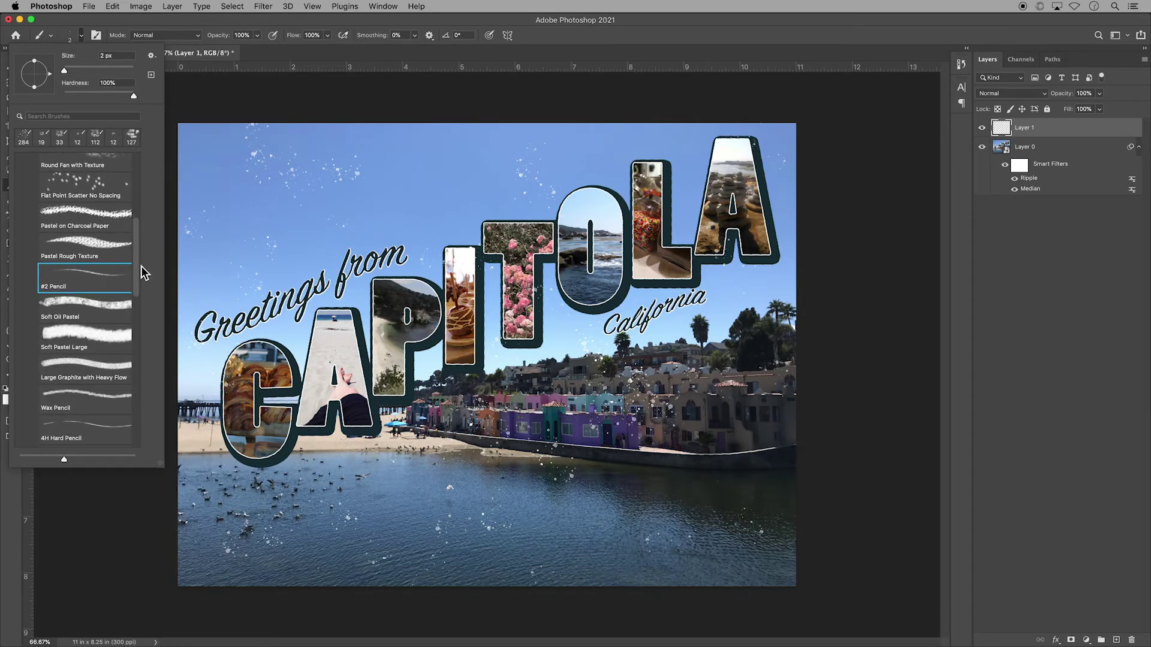
click(273, 287)
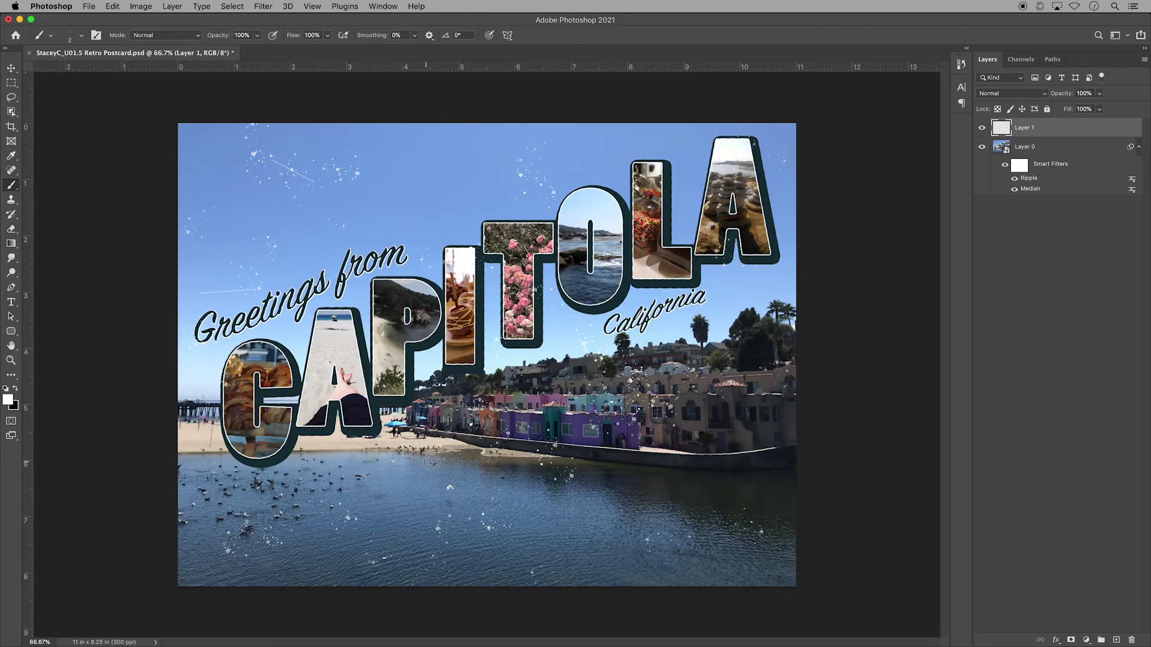
- Paint thin white pencil scratches over water, sky, letter T and town, enlarging the brush to about 23 px
drag(426, 461, 466, 478)
drag(584, 504, 574, 553)
click(82, 36)
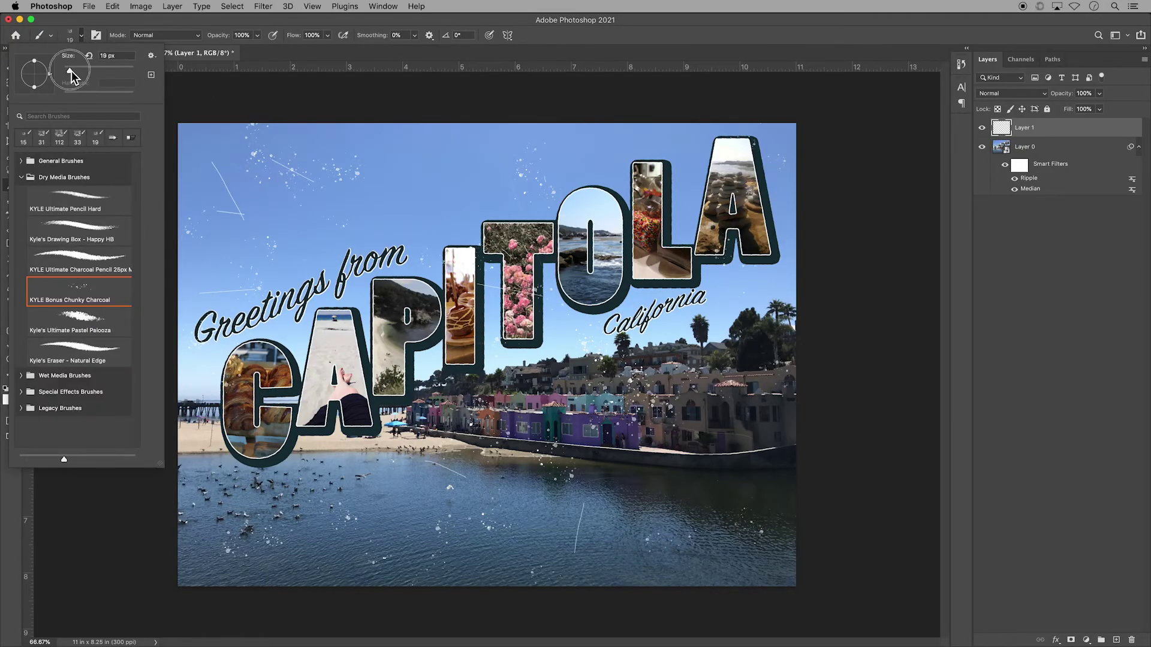
drag(71, 70, 73, 71)
key(Return)
drag(409, 168, 434, 210)
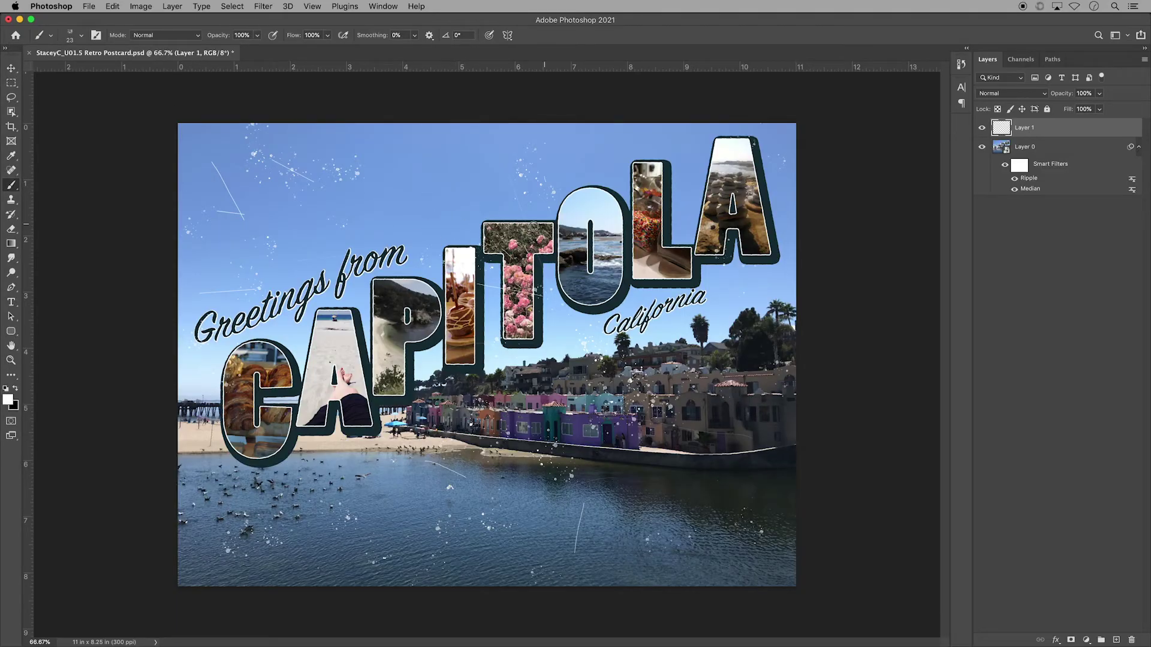
drag(536, 223, 456, 303)
drag(318, 411, 519, 435)
drag(754, 466, 456, 534)
drag(651, 392, 796, 491)
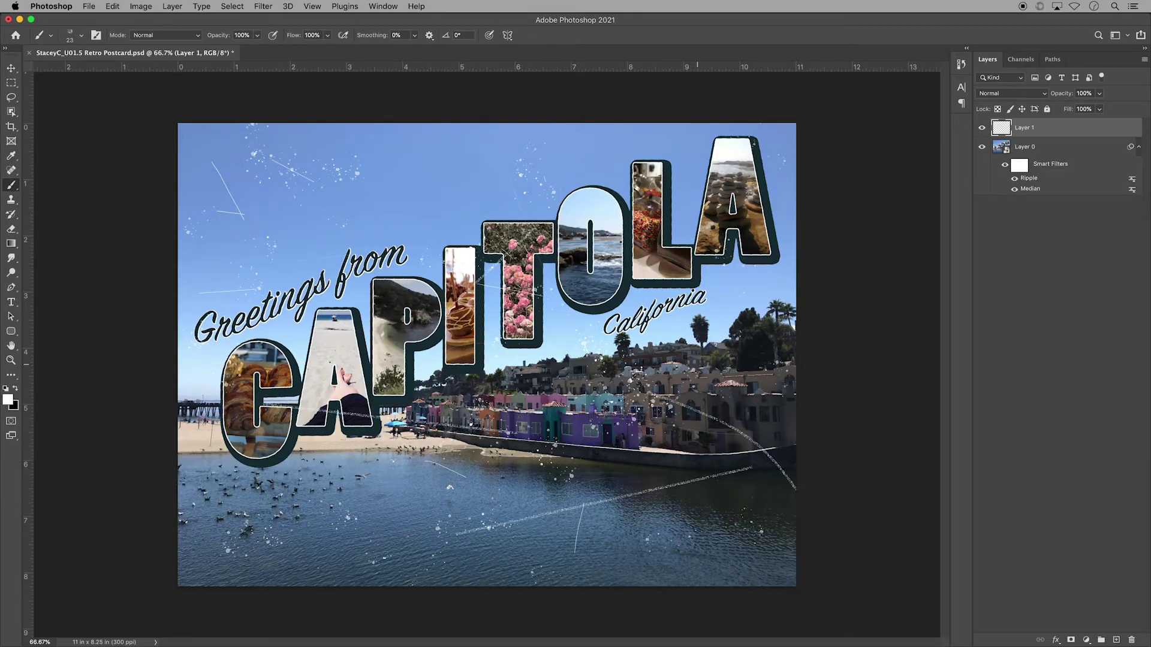
drag(626, 203, 550, 156)
- Try Soft Light, then set Layer 1 to Hard Light at 33% opacity
click(1045, 94)
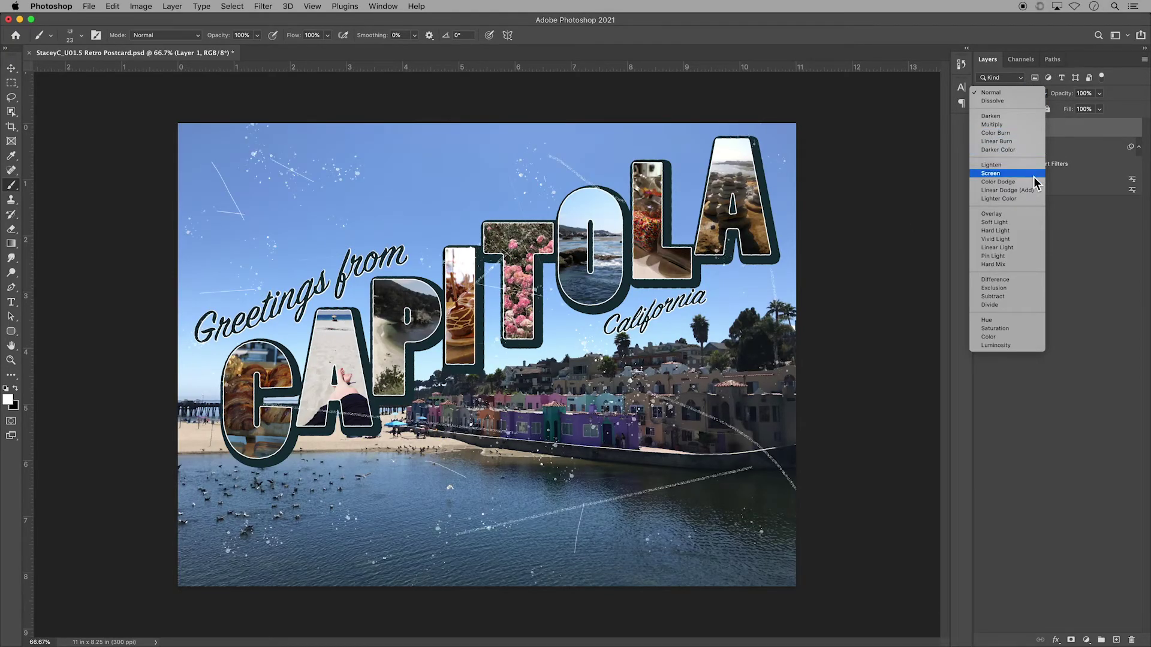
click(1013, 221)
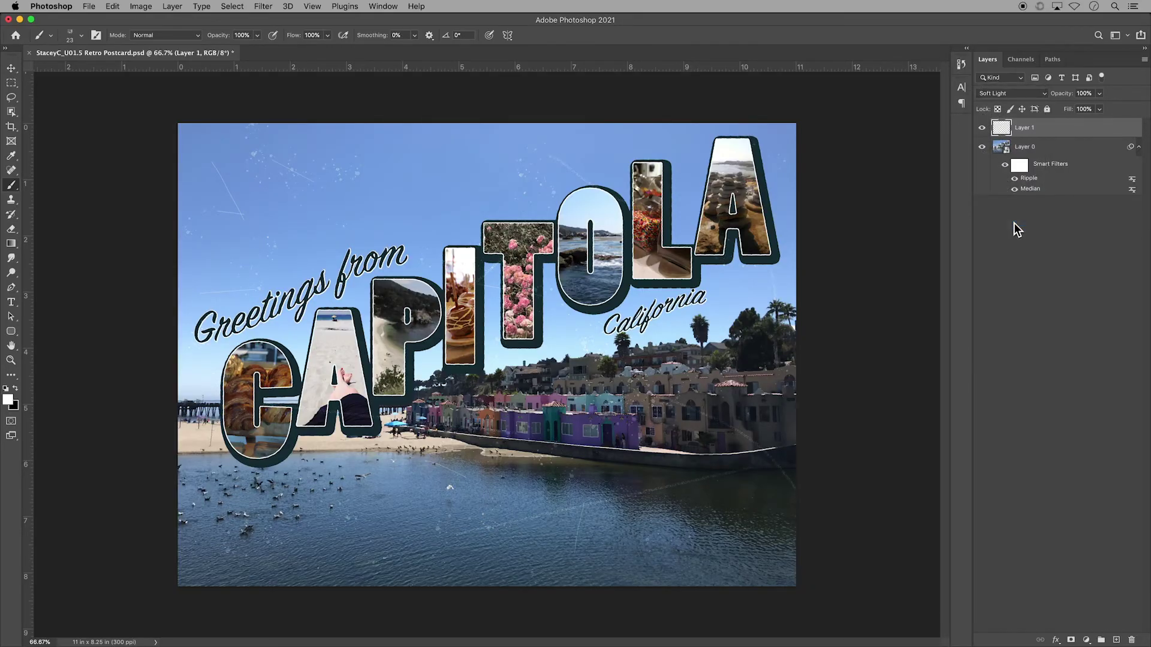
click(1046, 94)
click(1034, 101)
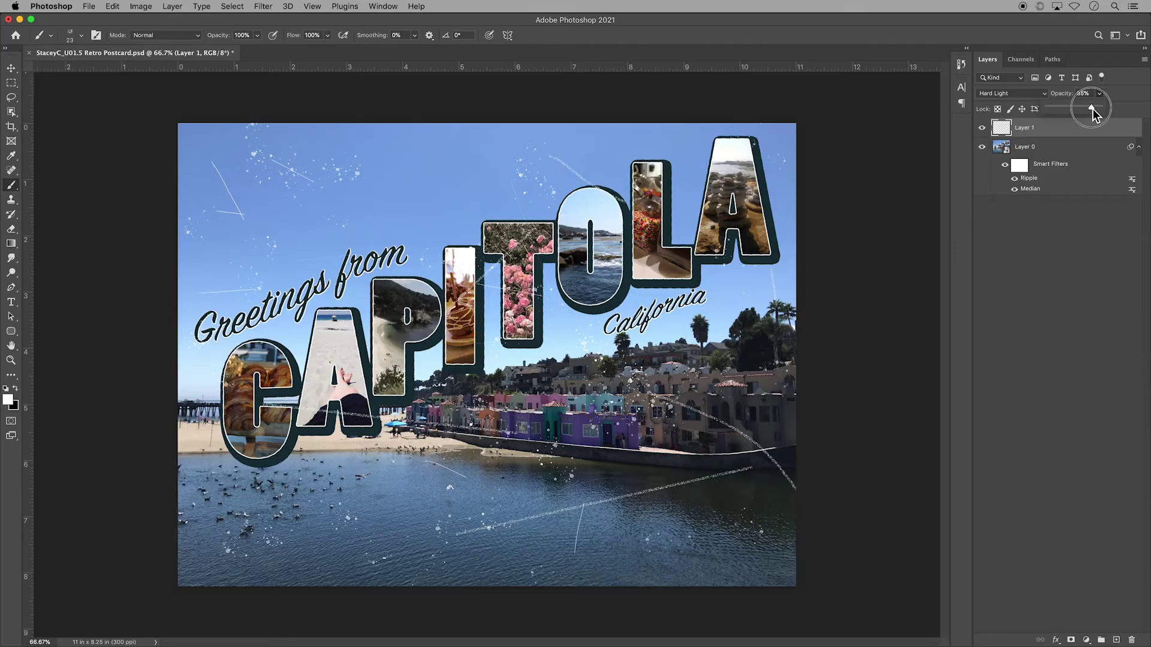
drag(1092, 109, 1084, 110)
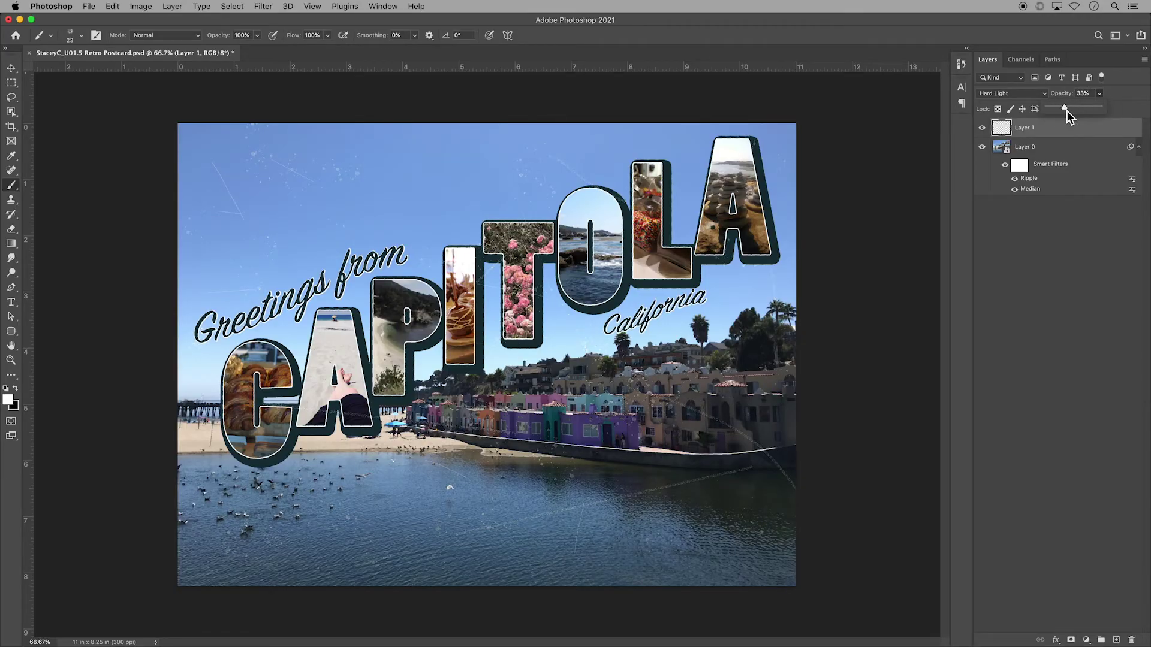
- Enable Bevel & Emboss with Texture on Layer 0, keeping the current pattern
click(1049, 148)
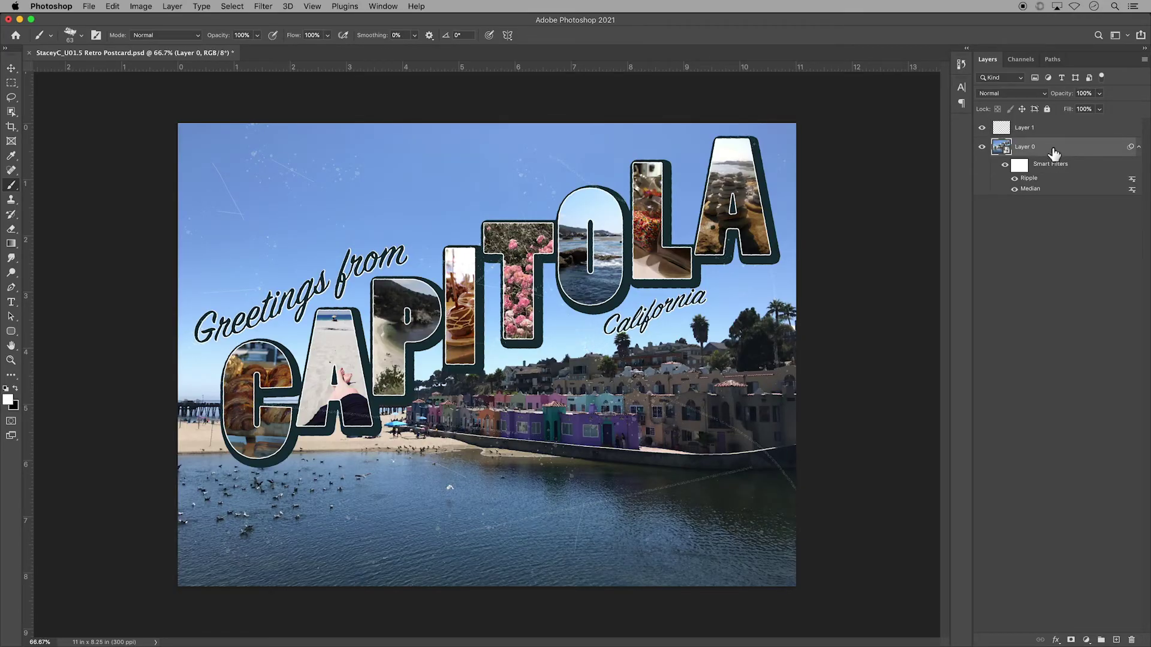
click(1056, 640)
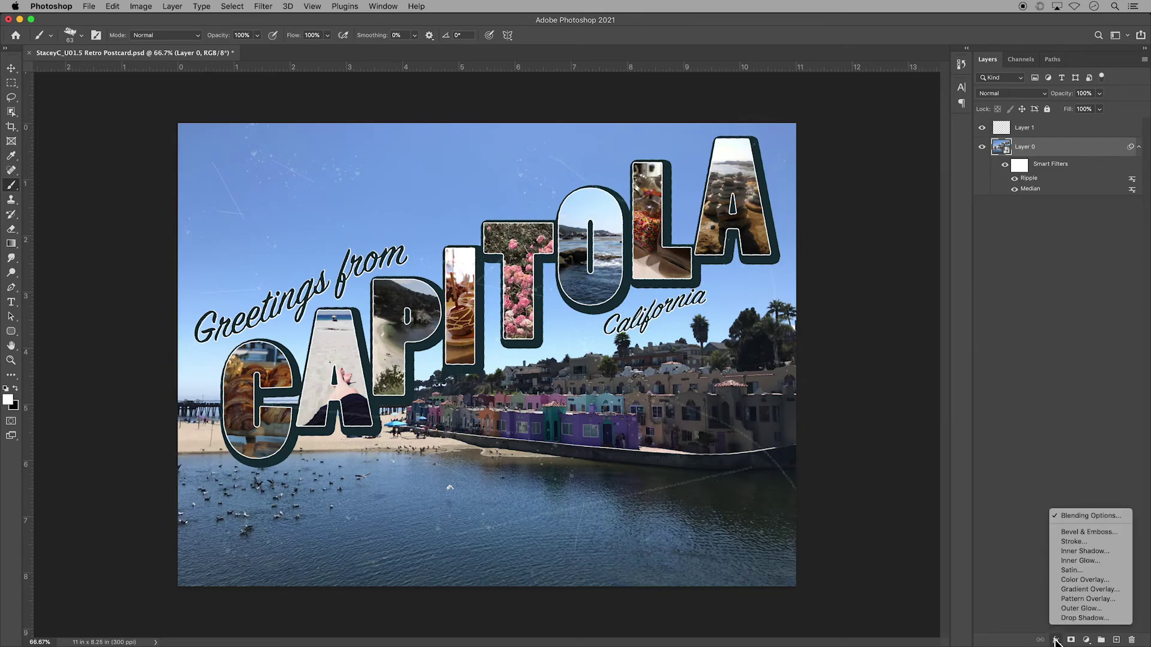
click(1100, 516)
click(734, 191)
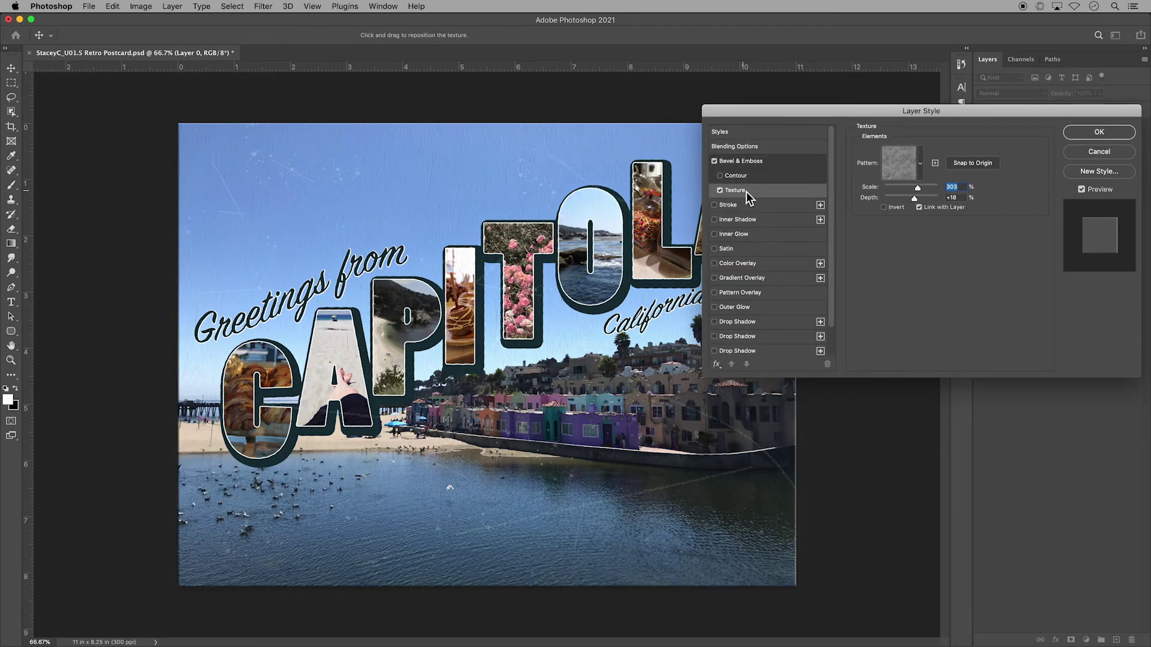
click(920, 163)
click(920, 203)
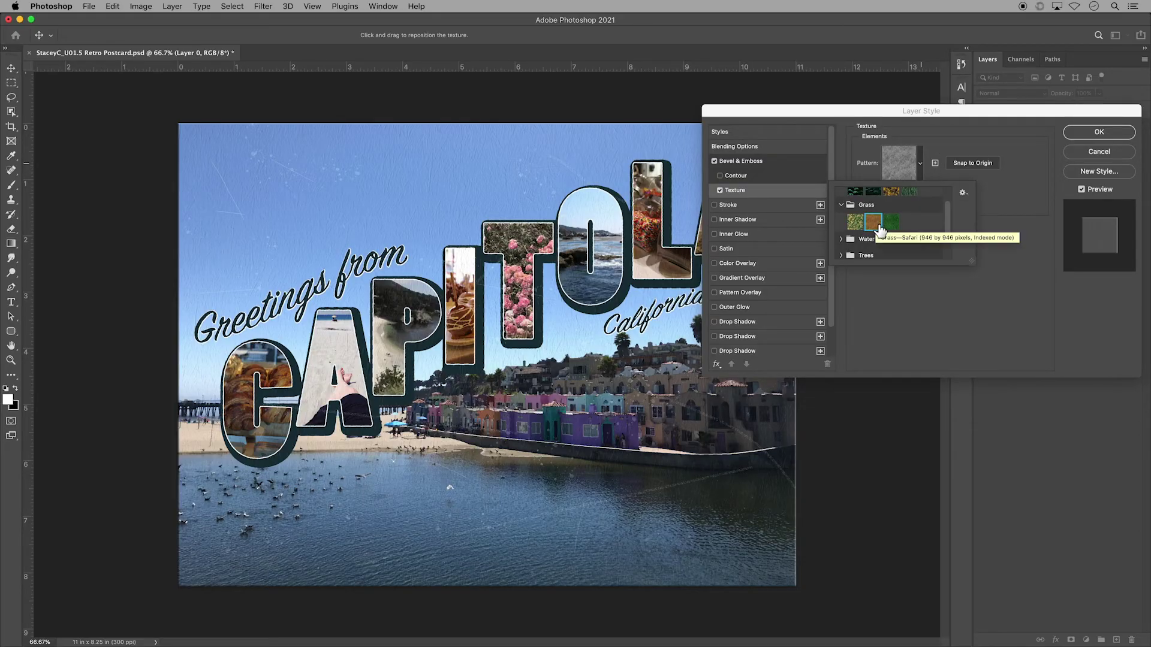
click(1013, 202)
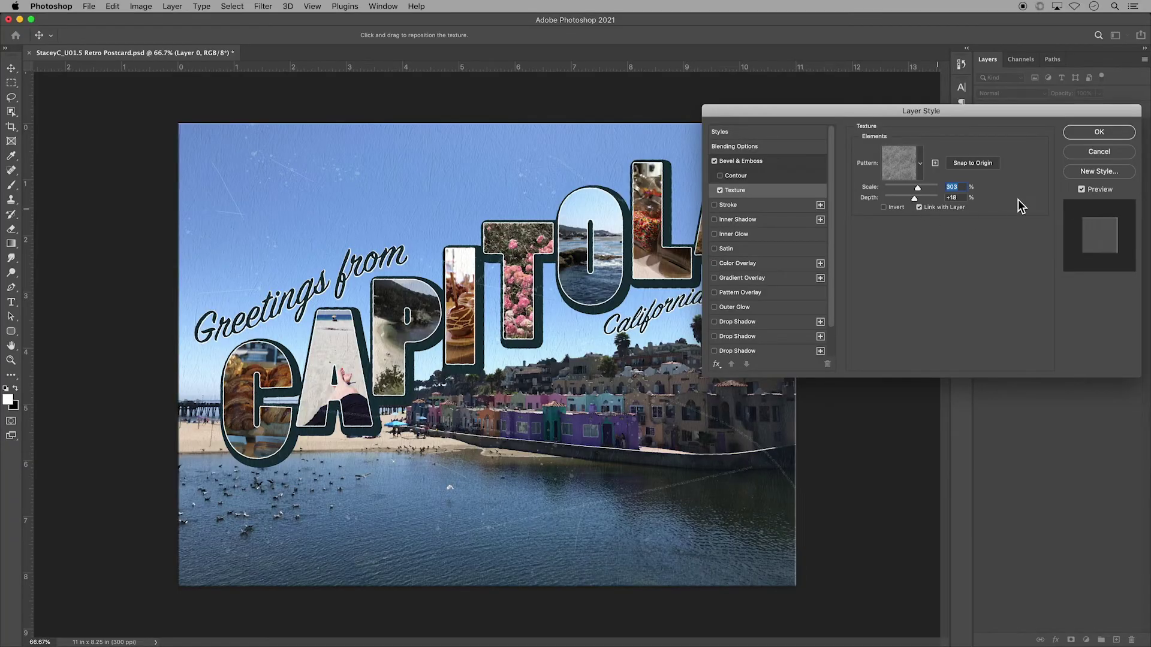
click(1092, 137)
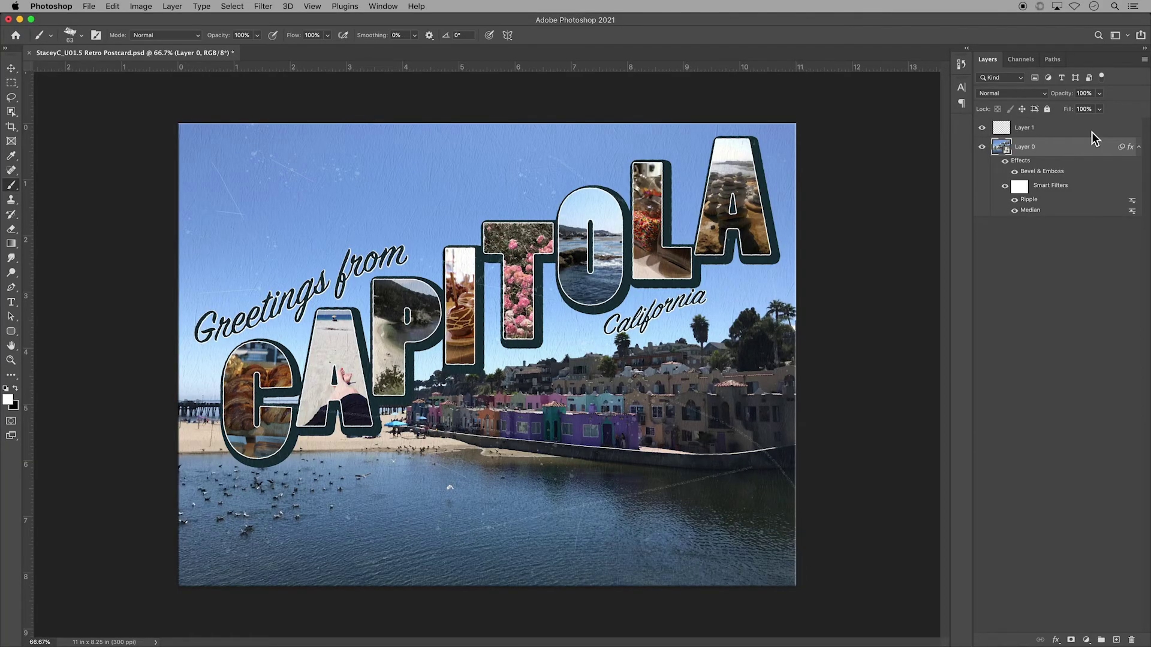
click(1063, 258)
- Apply a Sepia Photo Filter to Layer 0 with density raised to about 65%
click(1061, 152)
click(149, 9)
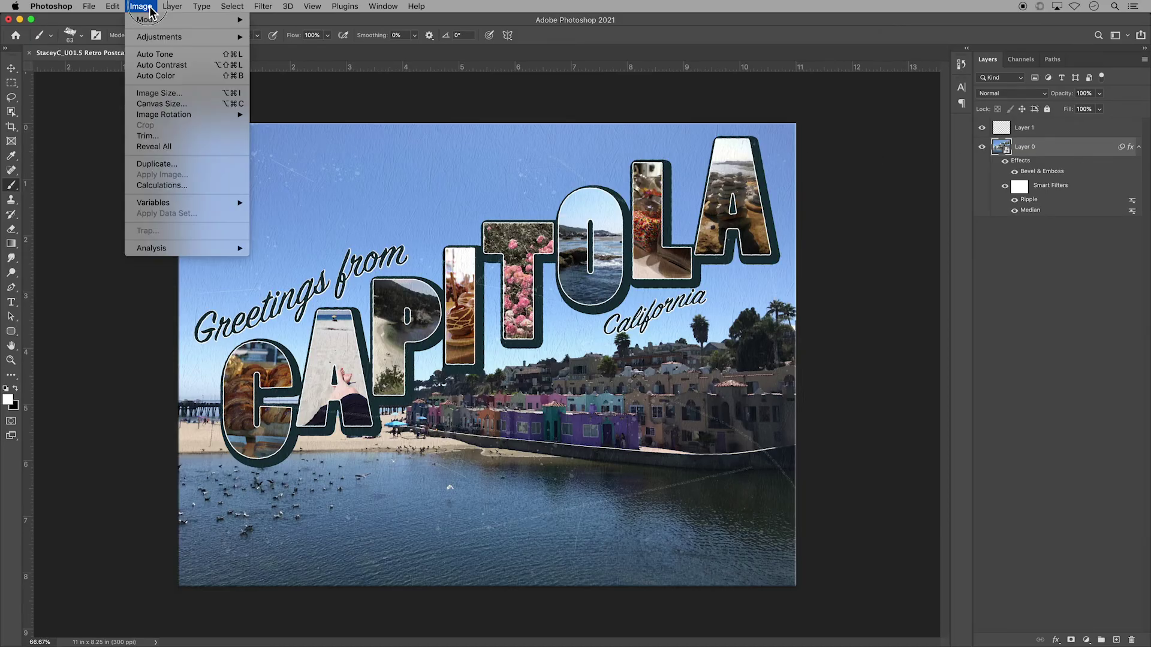
mouse_move(234, 37)
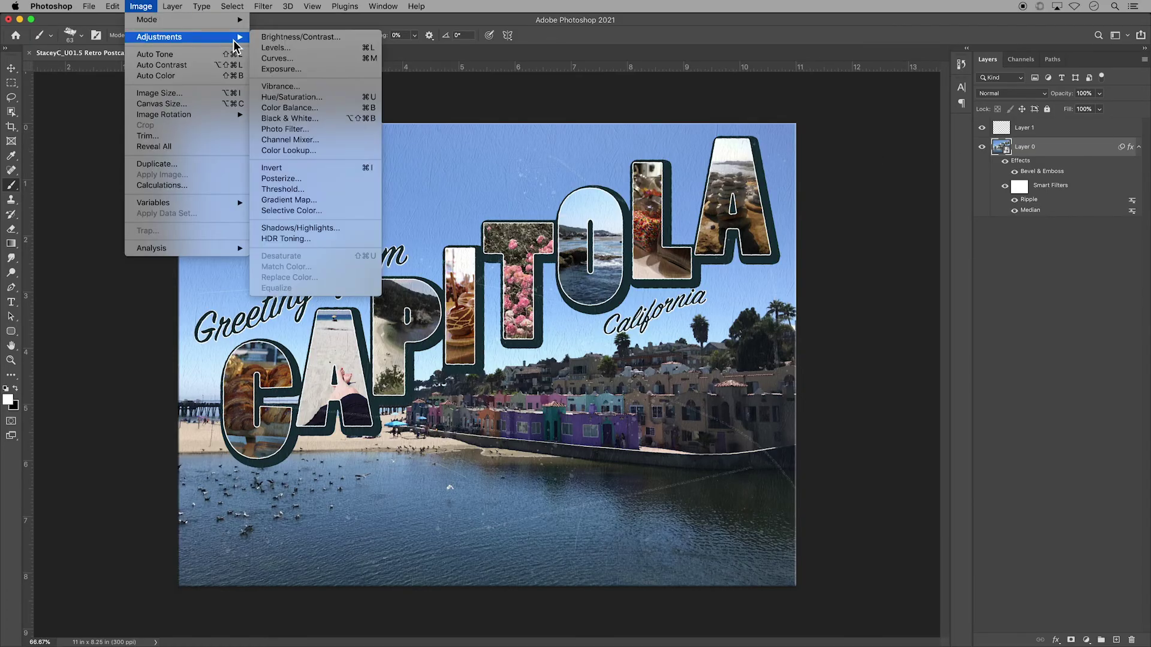
click(327, 131)
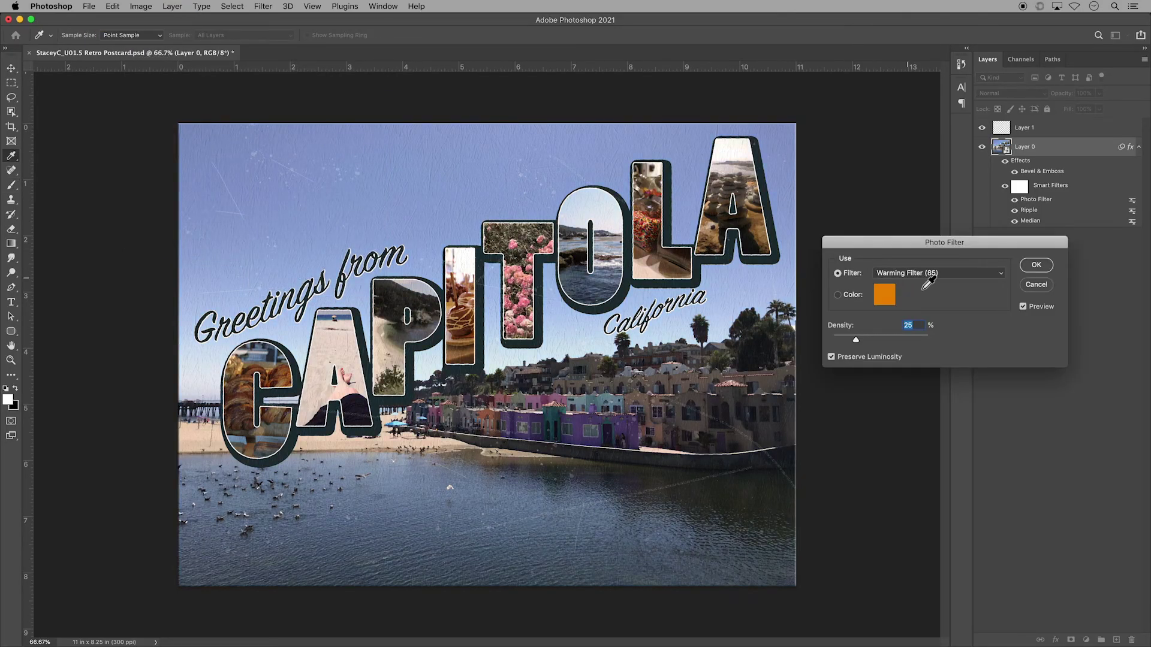
drag(857, 339, 879, 336)
click(992, 273)
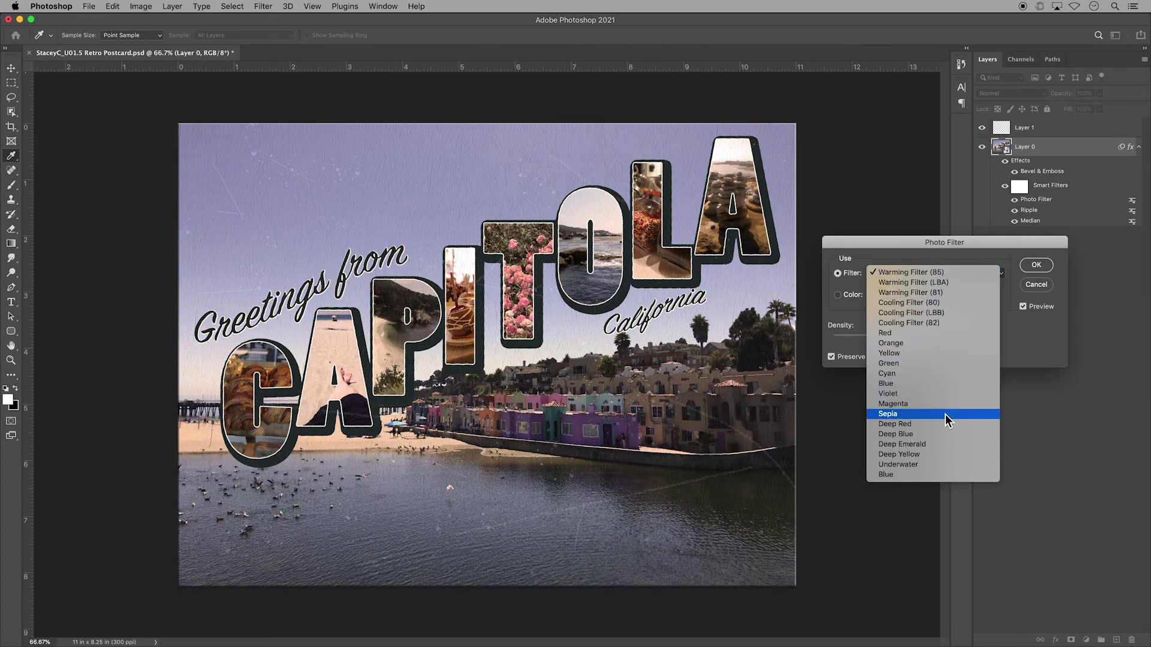
click(931, 421)
mouse_move(880, 337)
mouse_down()
mouse_move(918, 341)
mouse_move(897, 341)
mouse_up()
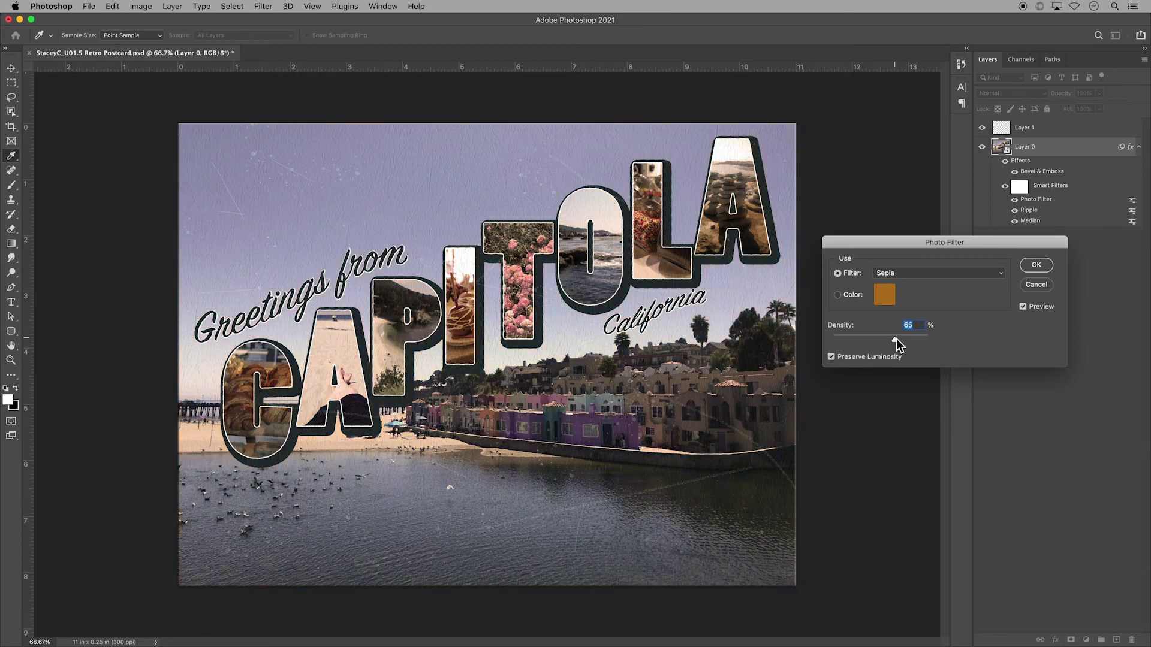
click(959, 272)
- Toggle the Photo Filter off and back on to compare before and after
click(917, 154)
click(1036, 265)
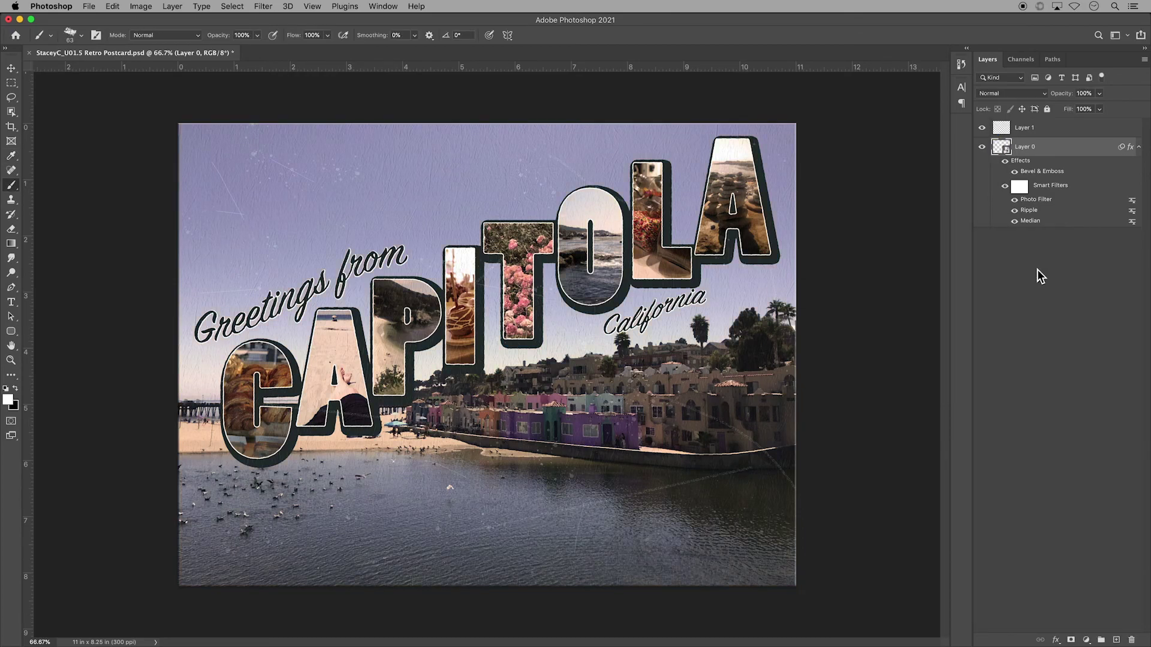
click(1015, 202)
click(1015, 200)
- Save the postcard as a PSD, replacing the existing Retro Postcard file
click(94, 12)
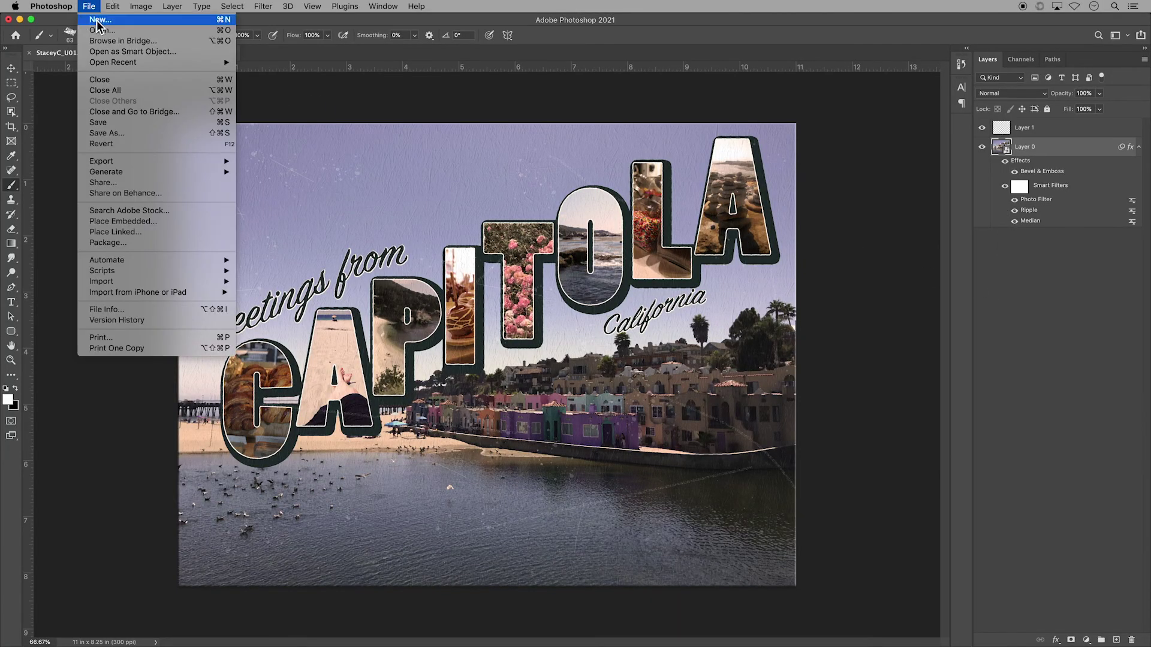
click(131, 133)
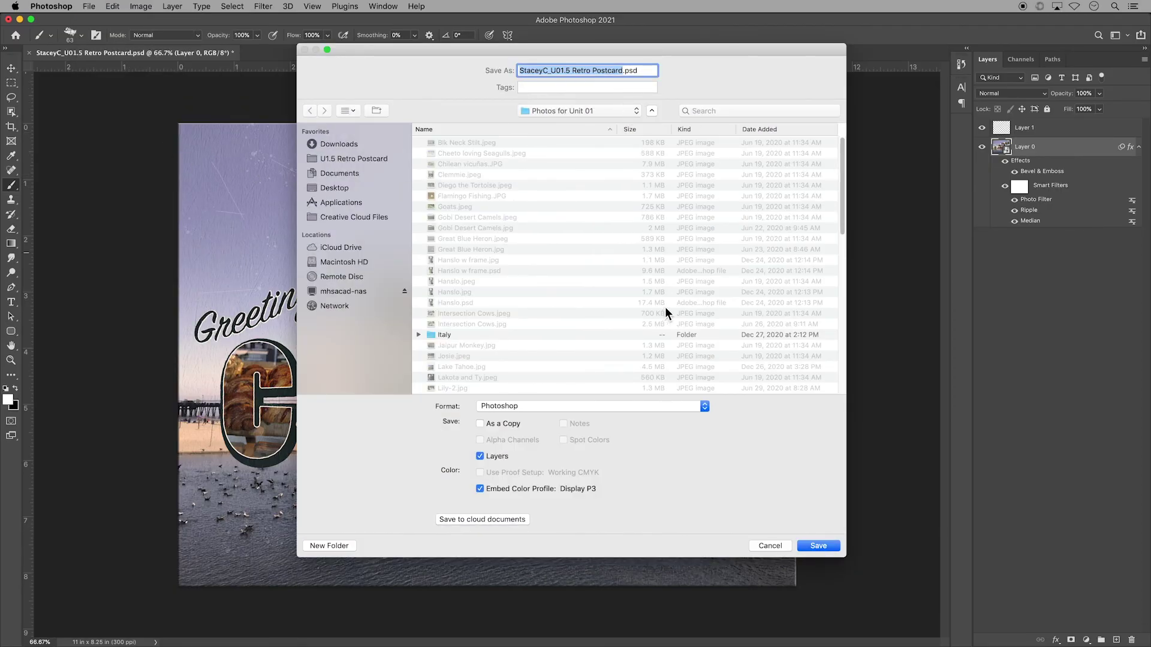
click(817, 546)
click(655, 122)
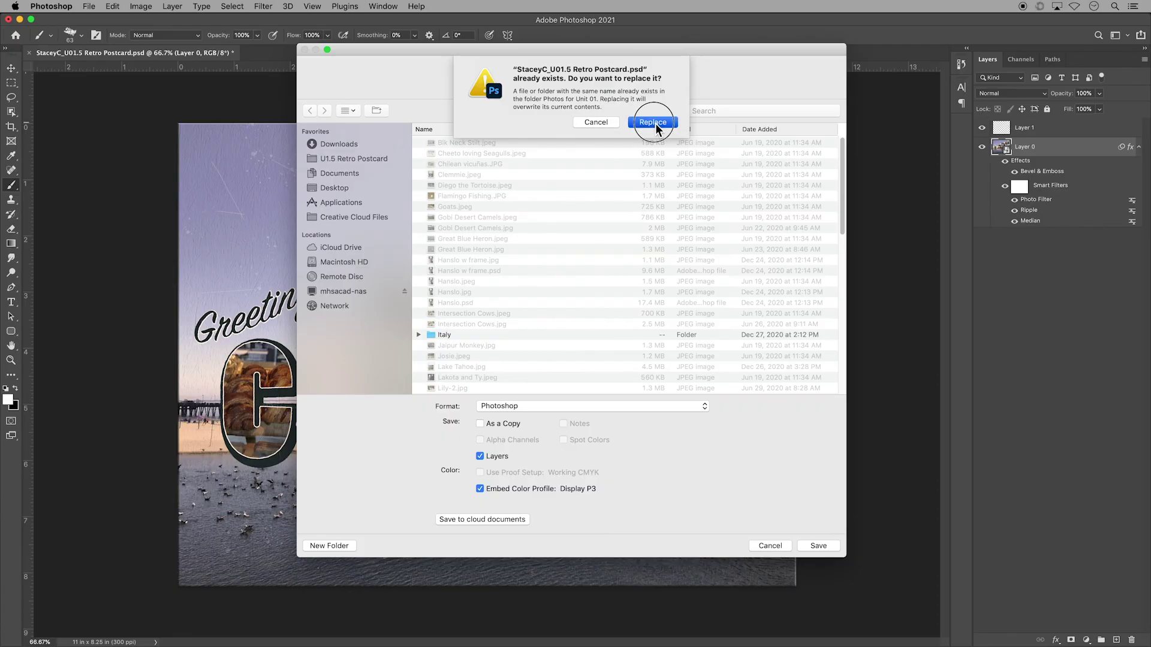
- Start another Save As with the format set to JPEG
click(89, 6)
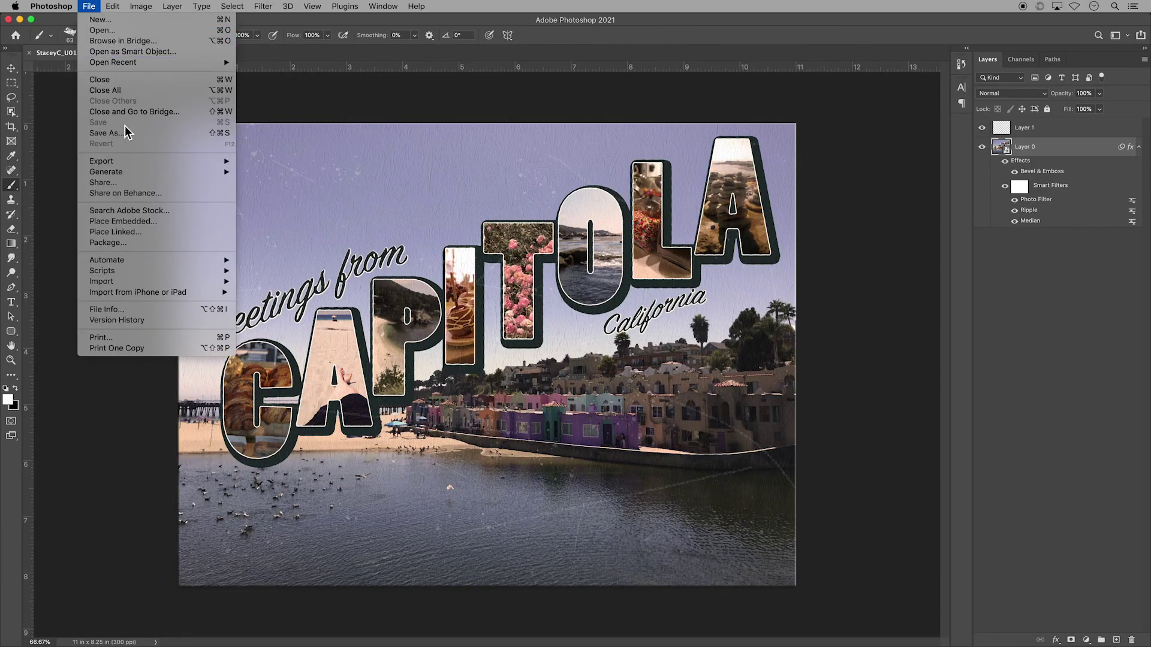
click(238, 173)
click(522, 406)
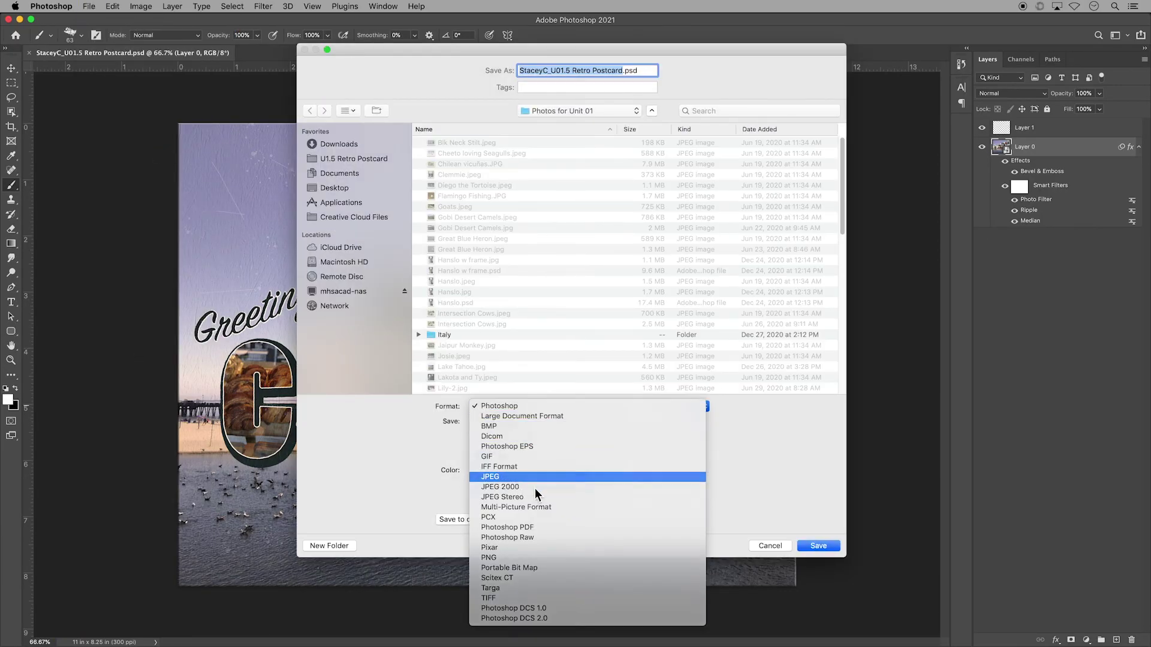